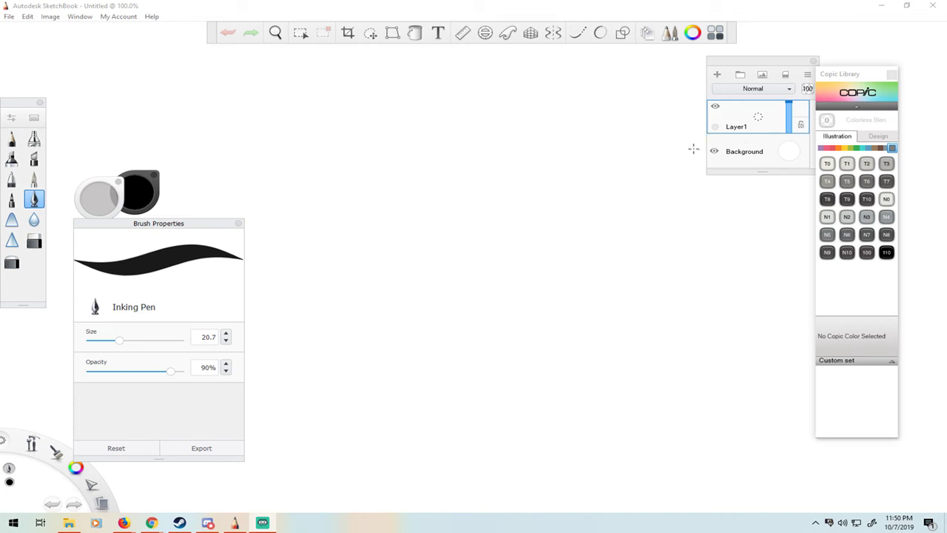
Add three new layers above Layer1 and make Layer1 the active layer.
click(716, 74)
click(716, 74)
click(717, 74)
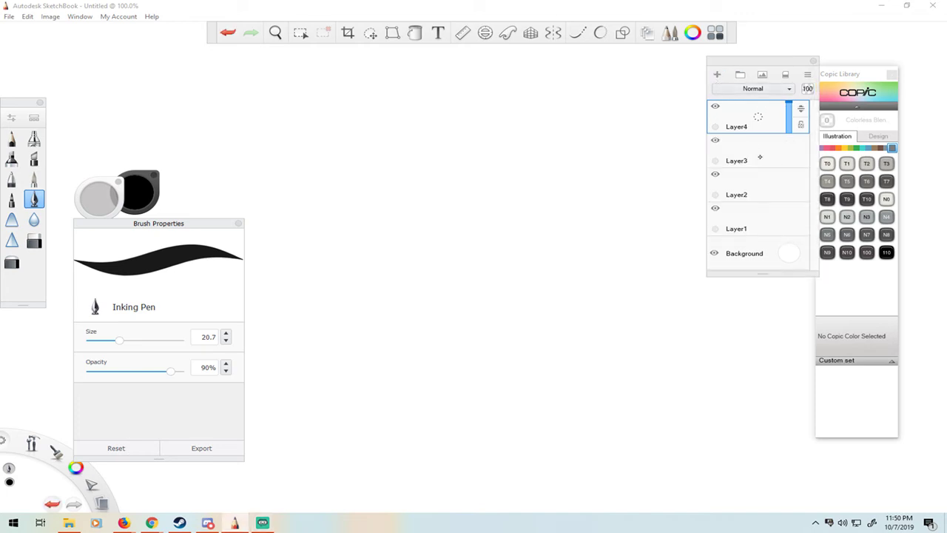
click(736, 229)
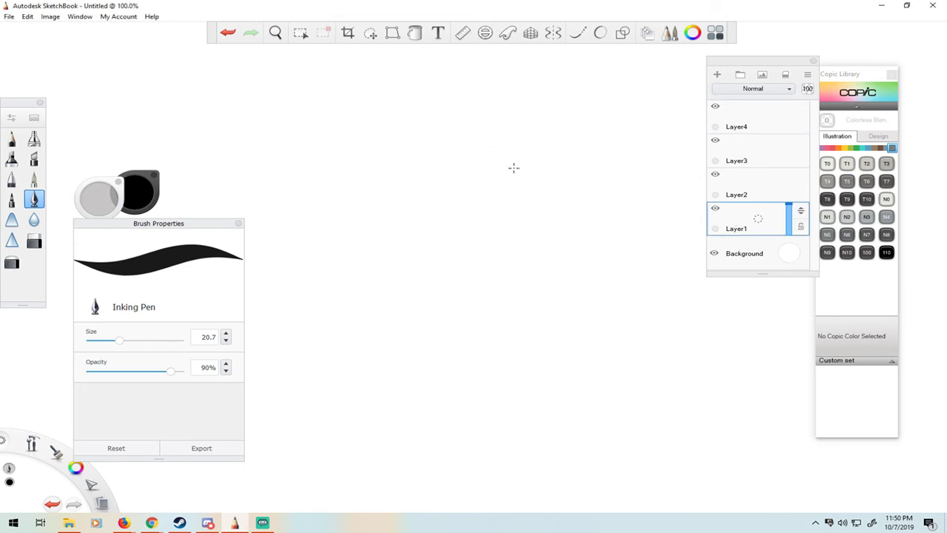
Try a looped test stroke with the Inking Pen on Layer1, undo it, and reduce the pen size.
mouse_move(482, 137)
mouse_down()
mouse_move(466, 159)
mouse_move(489, 156)
mouse_up()
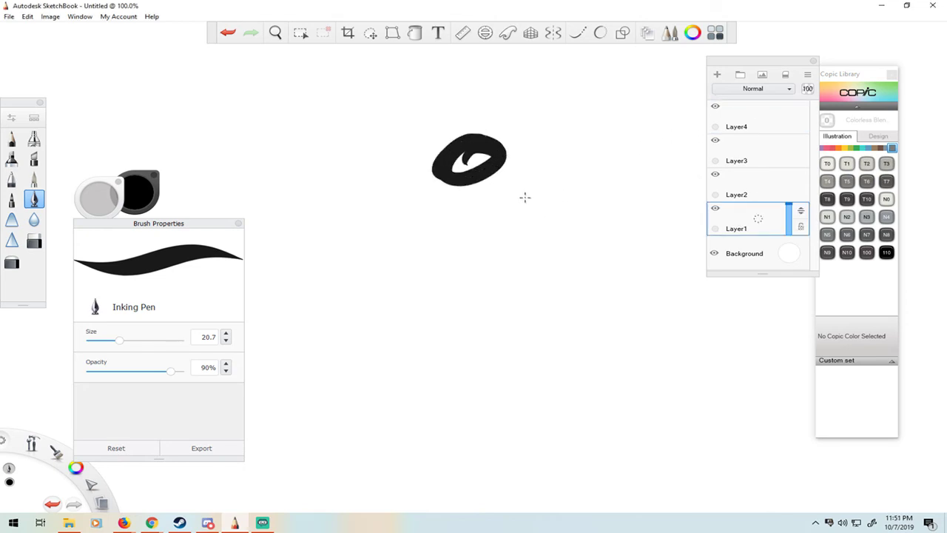
key(ctrl+z)
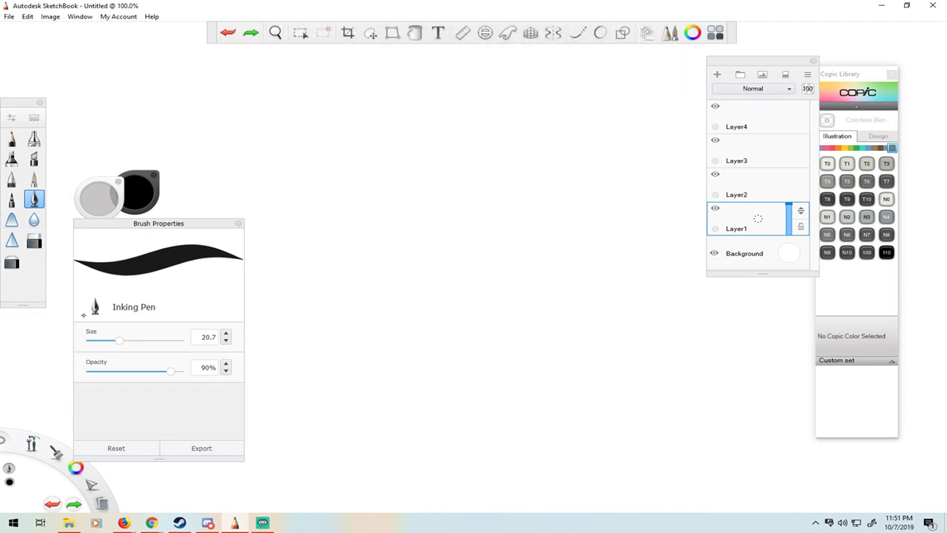
click(98, 341)
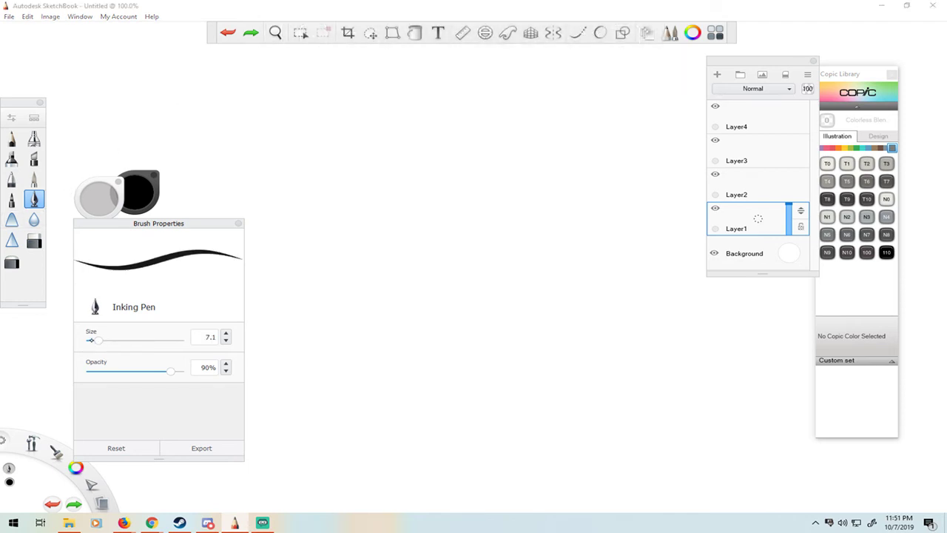
drag(91, 341, 90, 340)
Switch to the Pencil and set its opacity to 100% and size to 2.0, undoing the test scribbles.
click(11, 138)
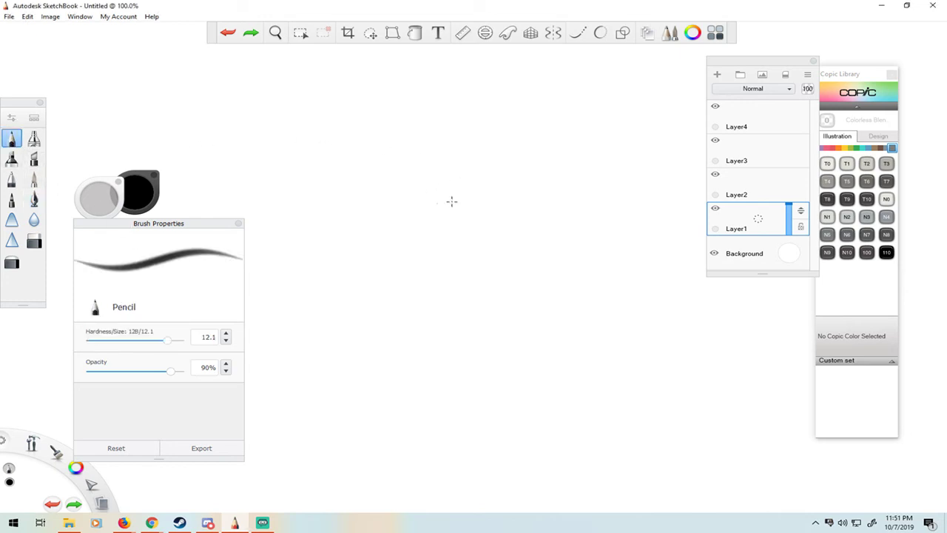
drag(442, 184, 444, 221)
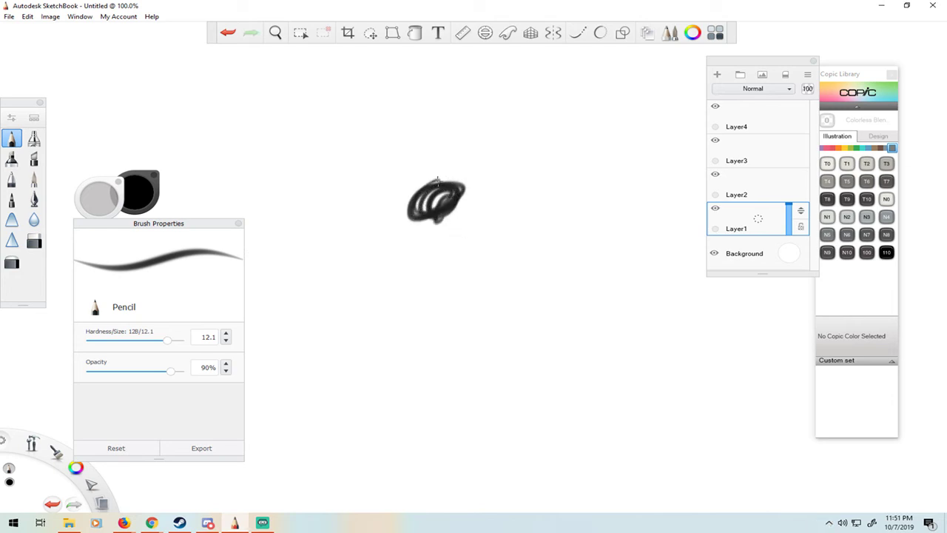
key(ctrl+z)
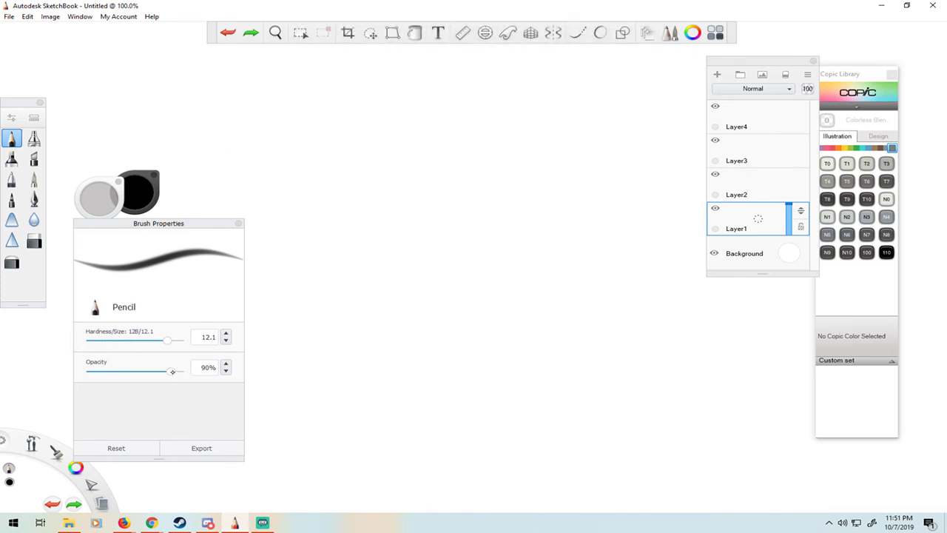
drag(172, 371, 187, 372)
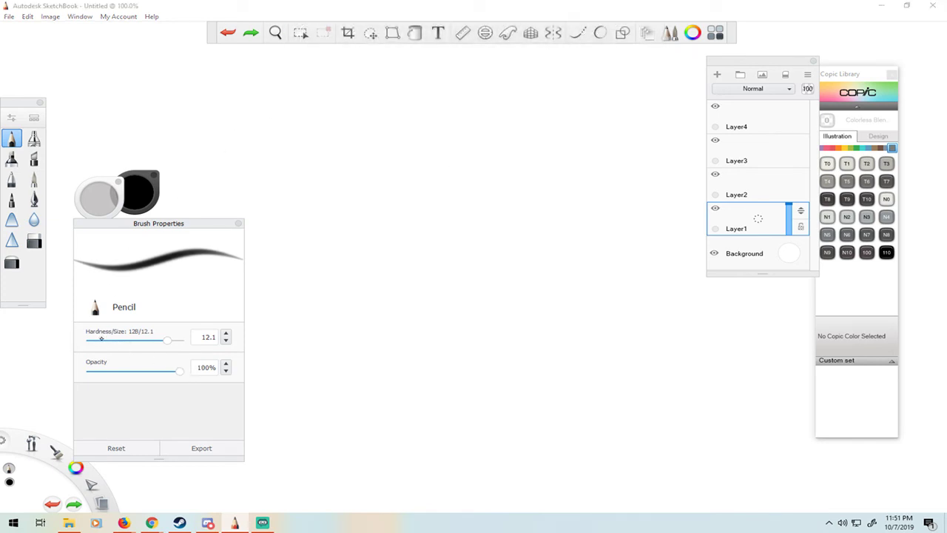
drag(100, 338, 105, 341)
click(226, 333)
mouse_move(424, 180)
mouse_down()
mouse_move(431, 156)
mouse_move(436, 179)
mouse_up()
key(ctrl+z)
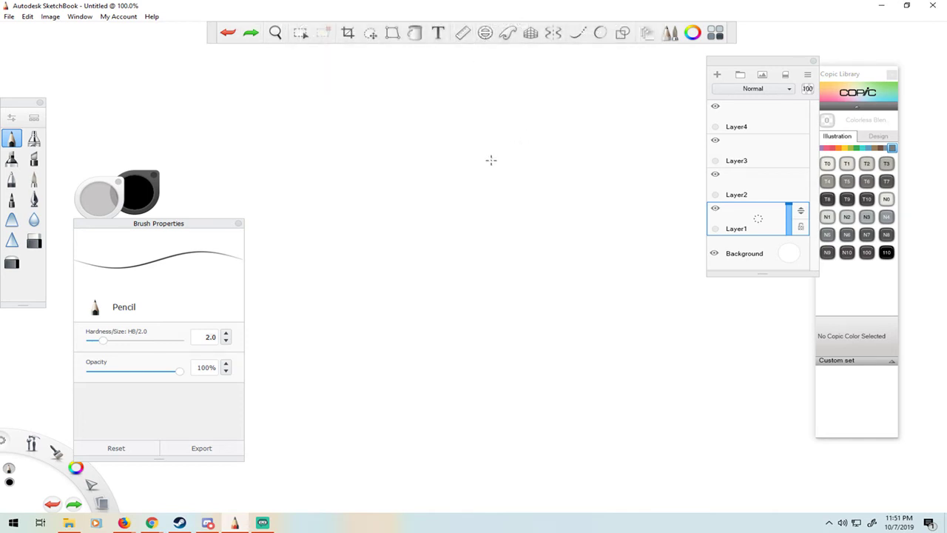
Show the ellipse guide, shrink and reshape it into a small near-circle, and place it in the canvas's upper middle.
scroll(668, 338, down, 2)
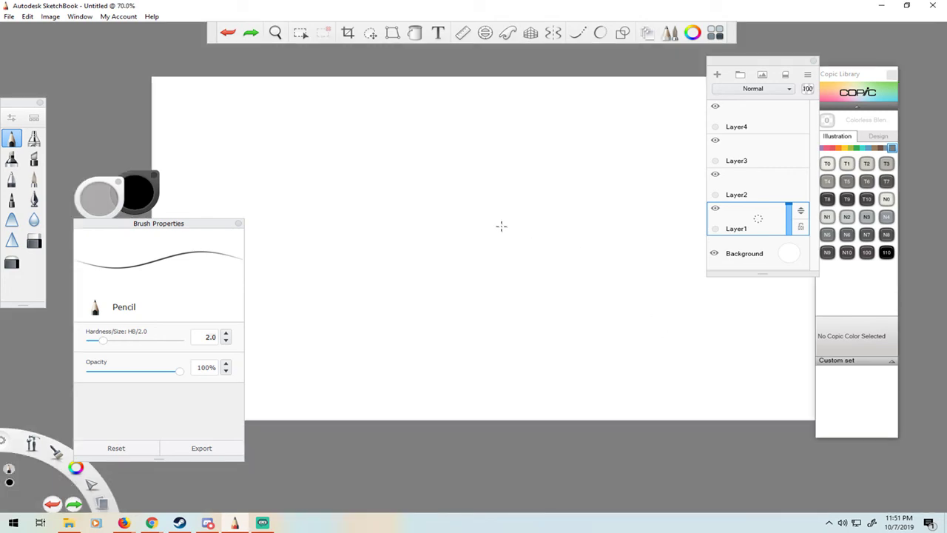
click(485, 33)
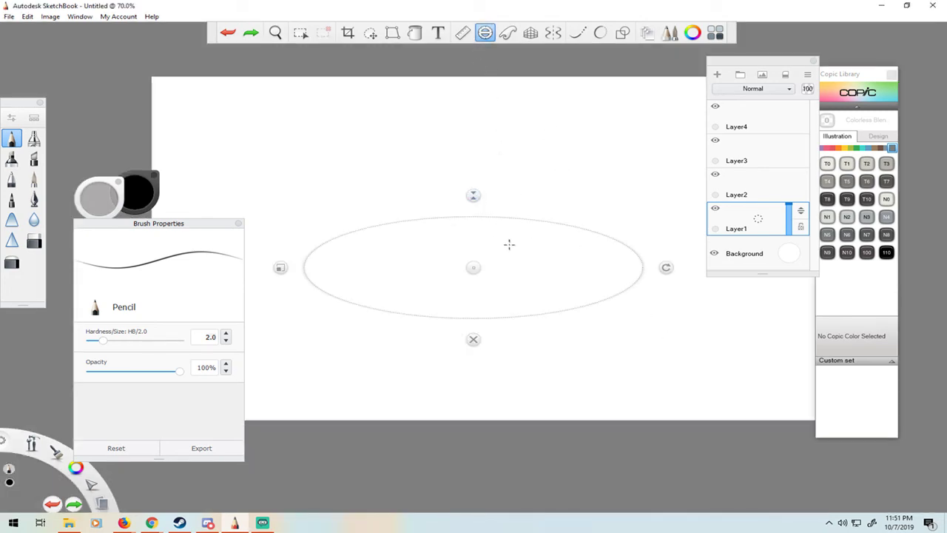
drag(282, 267, 403, 267)
drag(544, 267, 512, 258)
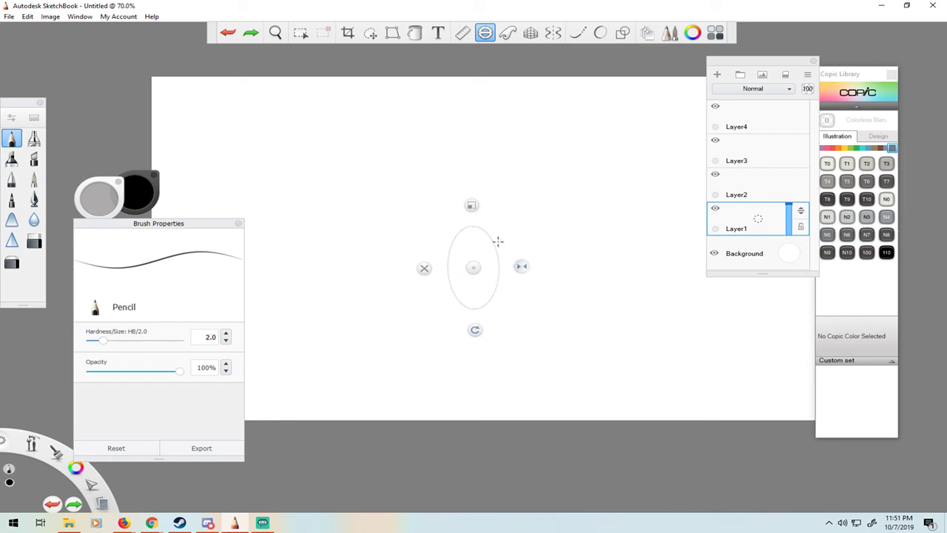
drag(471, 204, 472, 205)
drag(510, 266, 516, 266)
drag(474, 225, 471, 215)
drag(472, 320, 472, 318)
drag(474, 268, 486, 193)
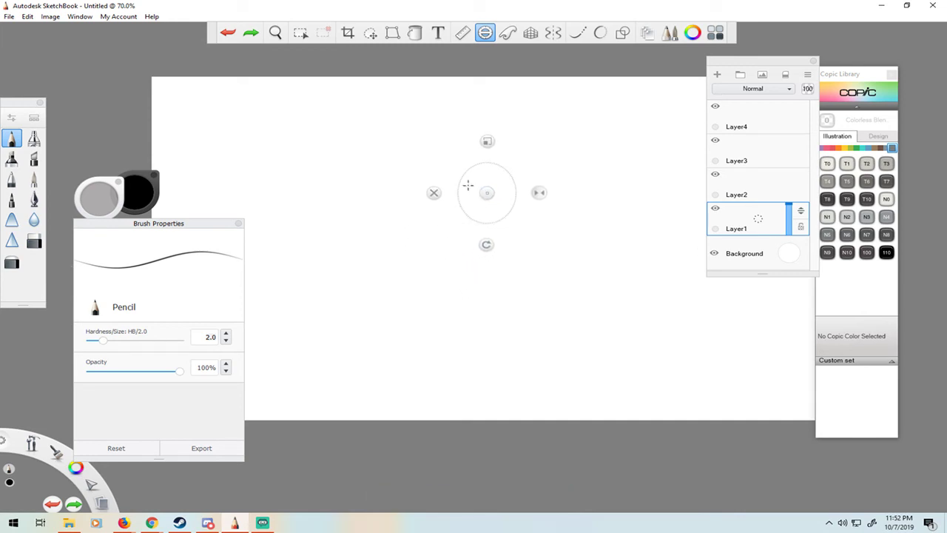
Try tracing the circular guide on Layer1, trace a smaller circle inside it, and undo the smaller circle.
drag(491, 154, 490, 155)
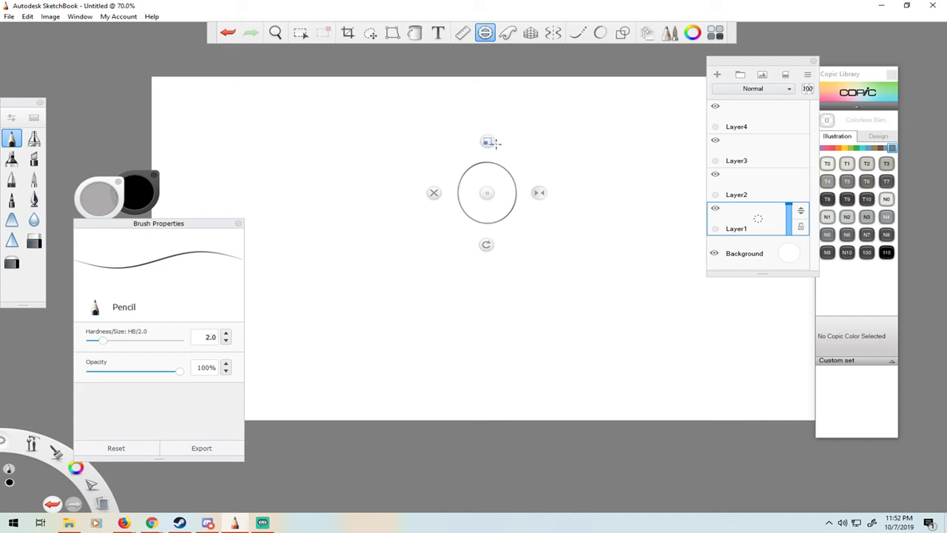
drag(488, 140, 489, 139)
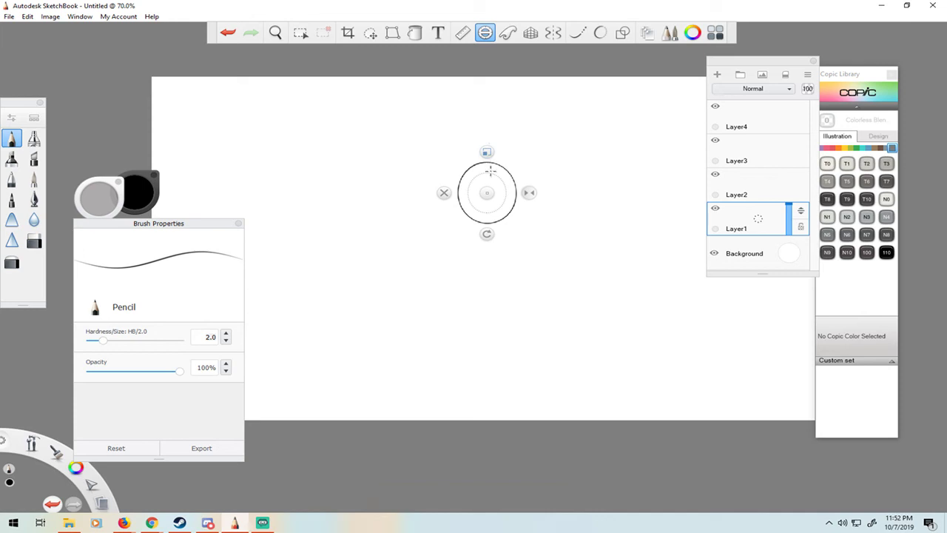
mouse_move(486, 190)
mouse_down()
mouse_move(471, 211)
mouse_move(511, 216)
mouse_up()
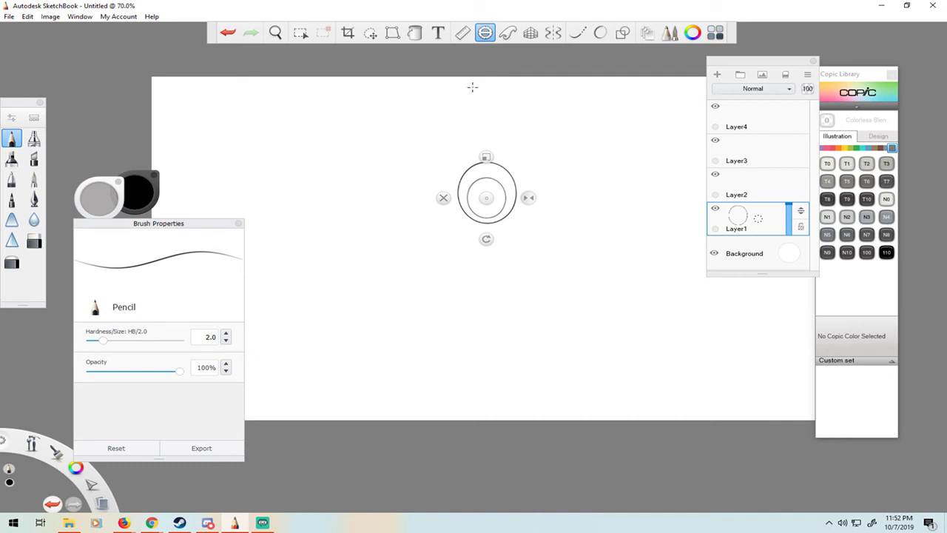
key(ctrl+z)
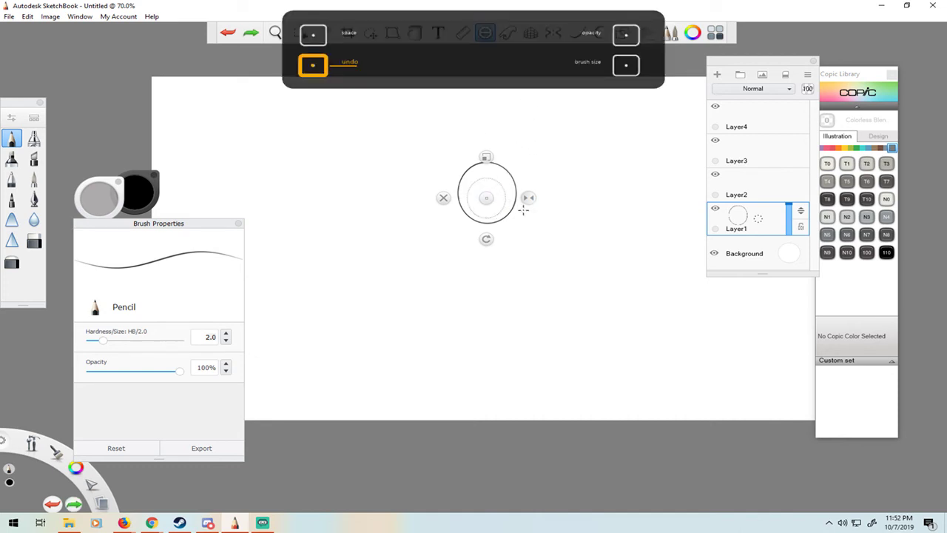
Try tracing the small circle lower down on Layer2, overlapping the large one, and undo both circles.
drag(486, 198, 486, 209)
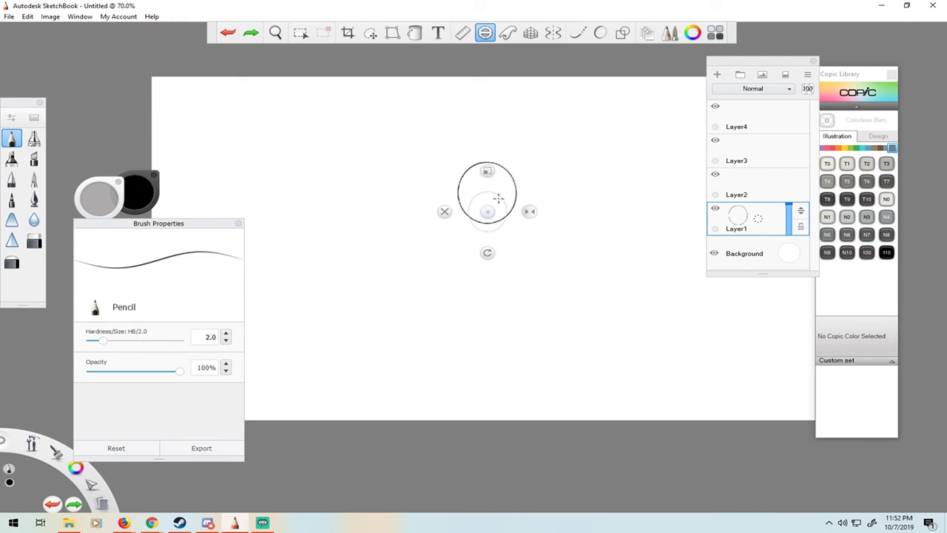
click(741, 190)
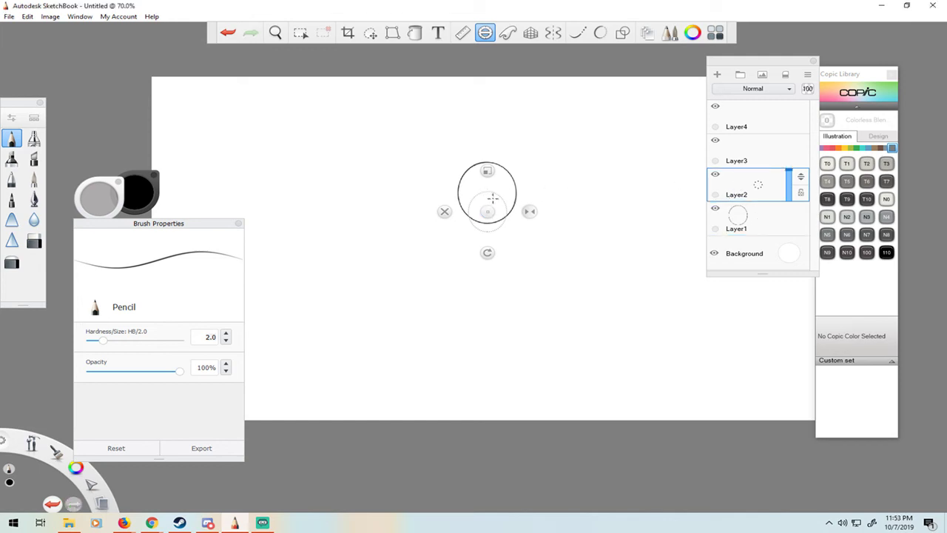
drag(493, 190, 521, 214)
click(758, 219)
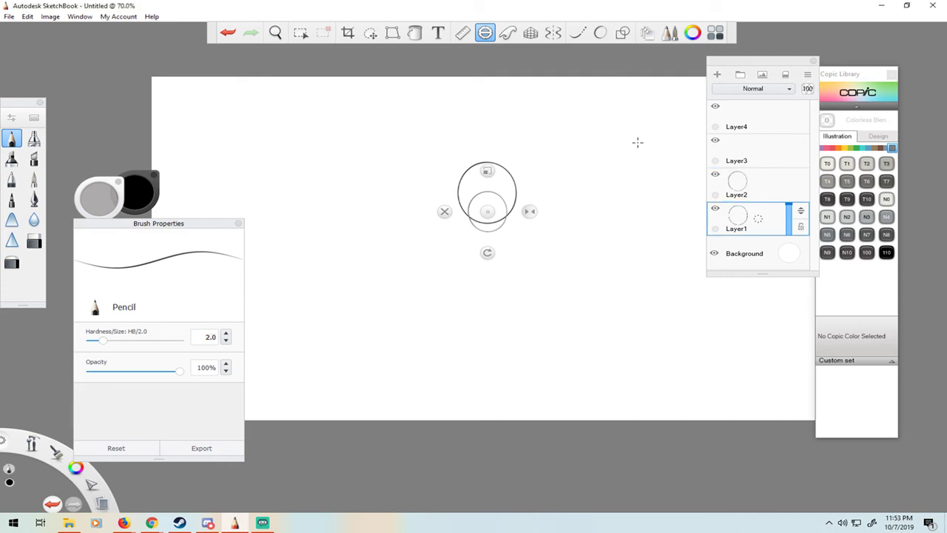
key(ctrl+z)
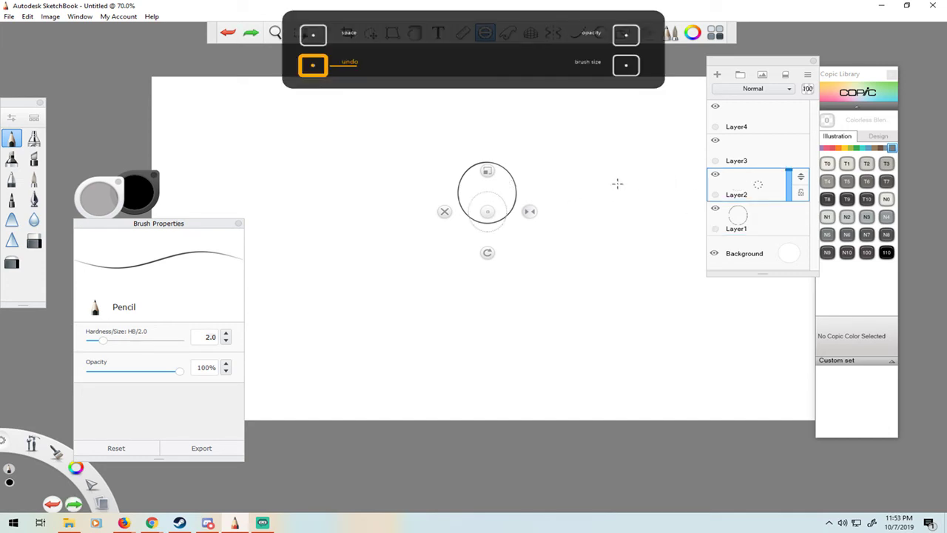
key(ctrl+z)
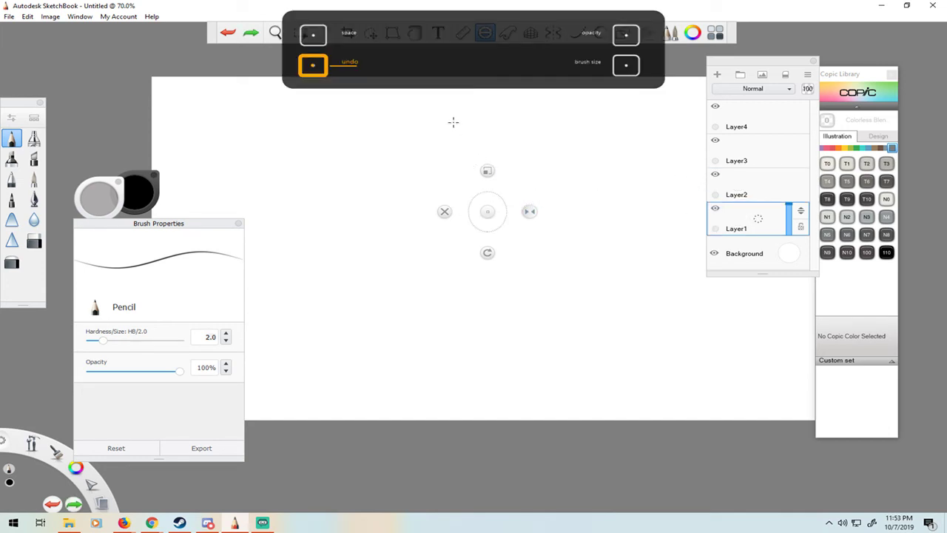
Try stretching the guide into a narrow upright ellipse, trace it on Layer1, and undo the trace.
mouse_move(487, 170)
mouse_down()
mouse_move(488, 159)
mouse_move(488, 170)
mouse_up()
drag(539, 211, 543, 212)
drag(487, 161, 486, 181)
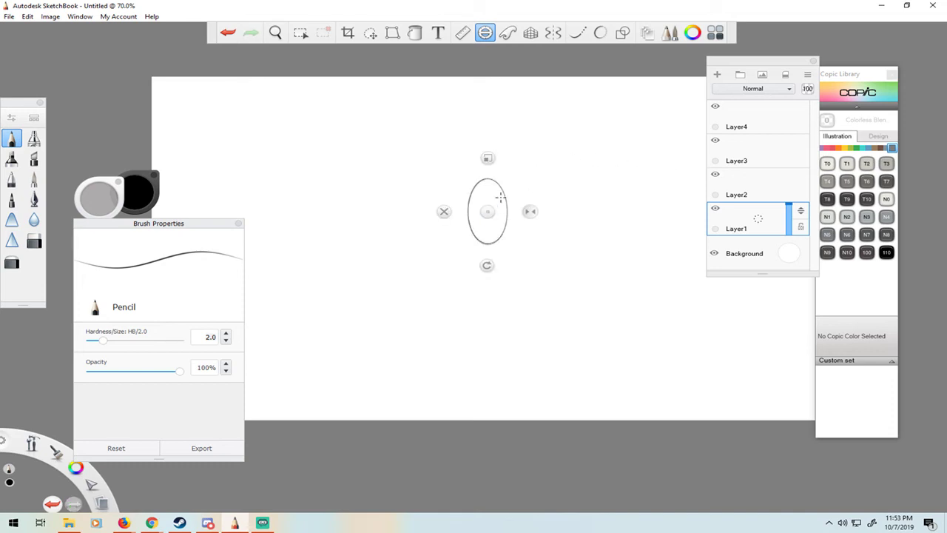
key(ctrl+z)
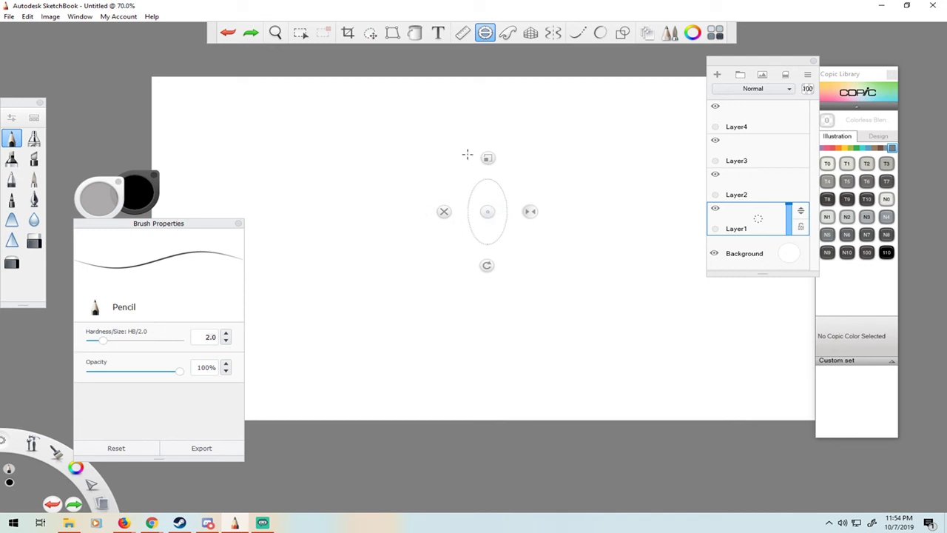
Enlarge and widen the ellipse guide into a fuller upright oval.
drag(486, 154, 487, 159)
mouse_move(530, 213)
mouse_down()
mouse_move(539, 210)
mouse_move(522, 211)
mouse_up()
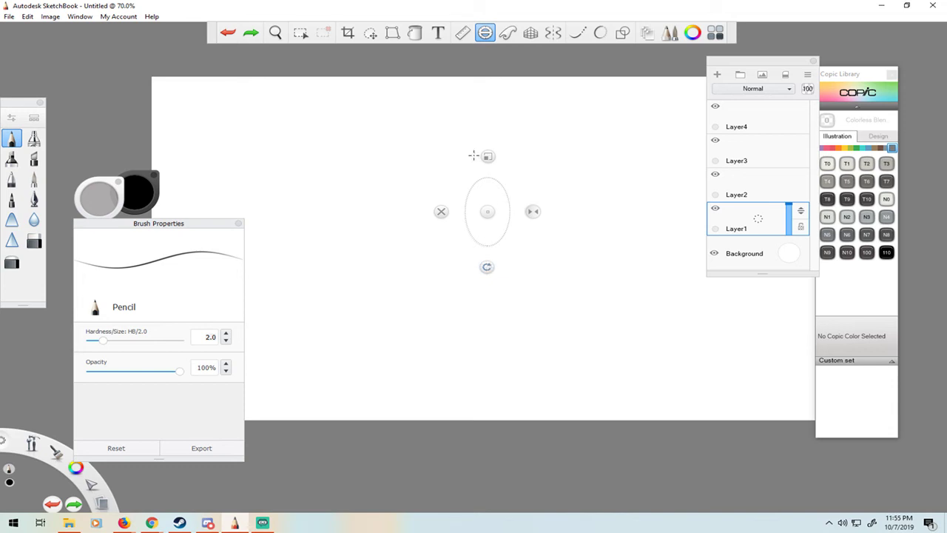
drag(488, 156, 488, 157)
drag(533, 212, 539, 211)
drag(487, 267, 490, 257)
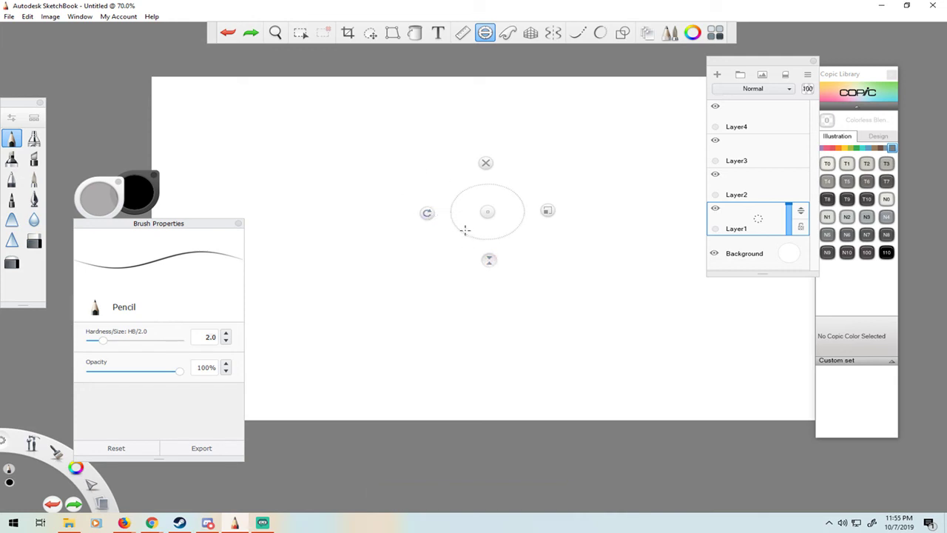
drag(545, 209, 540, 210)
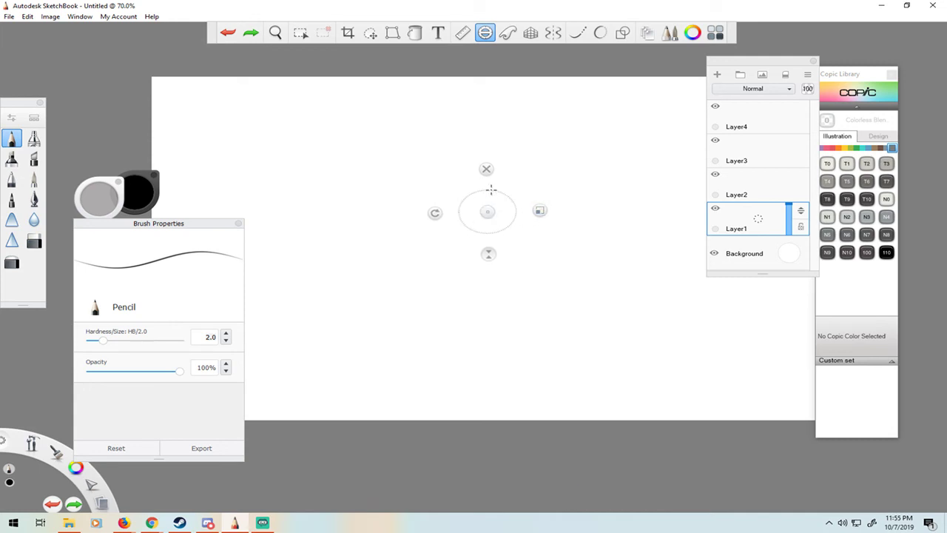
drag(539, 210, 545, 210)
drag(424, 213, 489, 269)
drag(543, 210, 538, 211)
Try tracing the oval guide on Layer1, hide the guide, and undo the traced oval.
drag(479, 175, 479, 174)
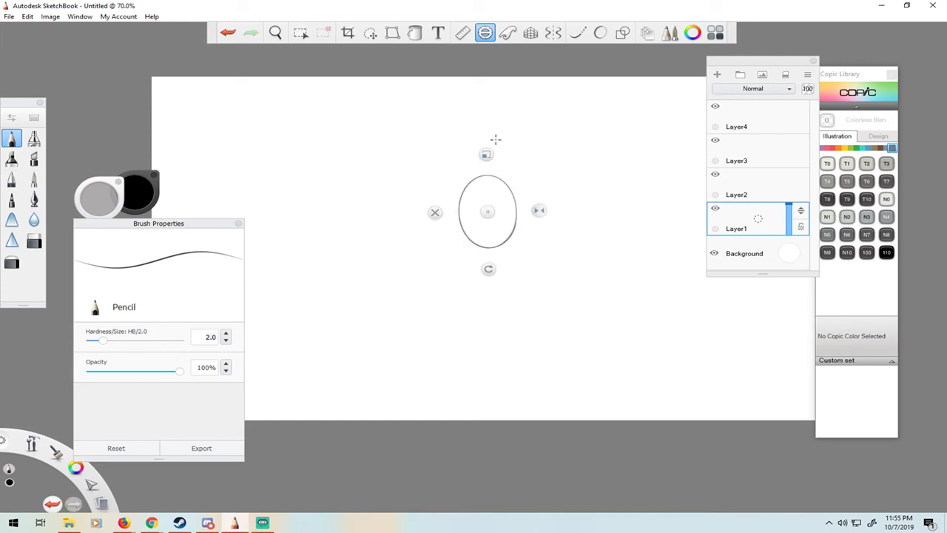
click(483, 32)
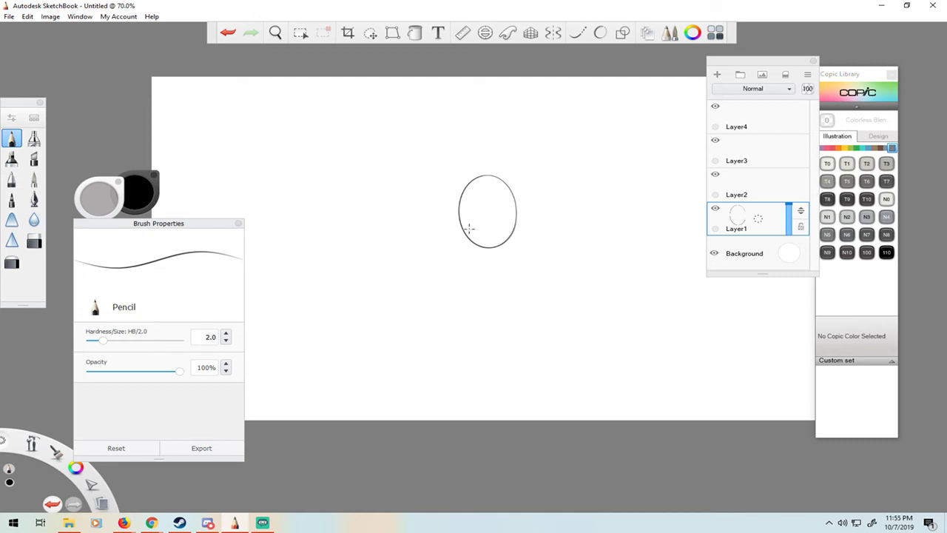
key(ctrl+z)
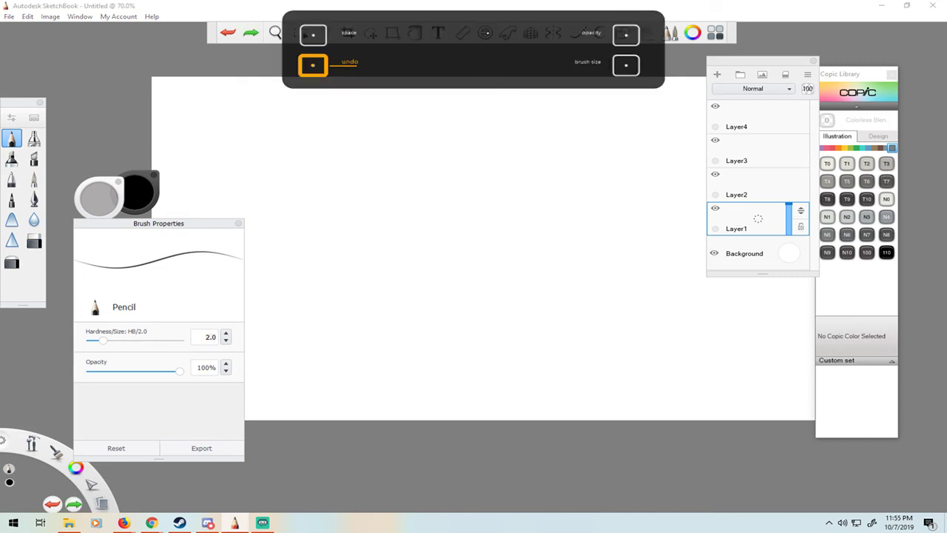
Move the oval guide to the centre of the canvas, straighten it, trace it on Layer1 with the Pencil, and hide the guide.
click(485, 33)
drag(488, 212, 462, 264)
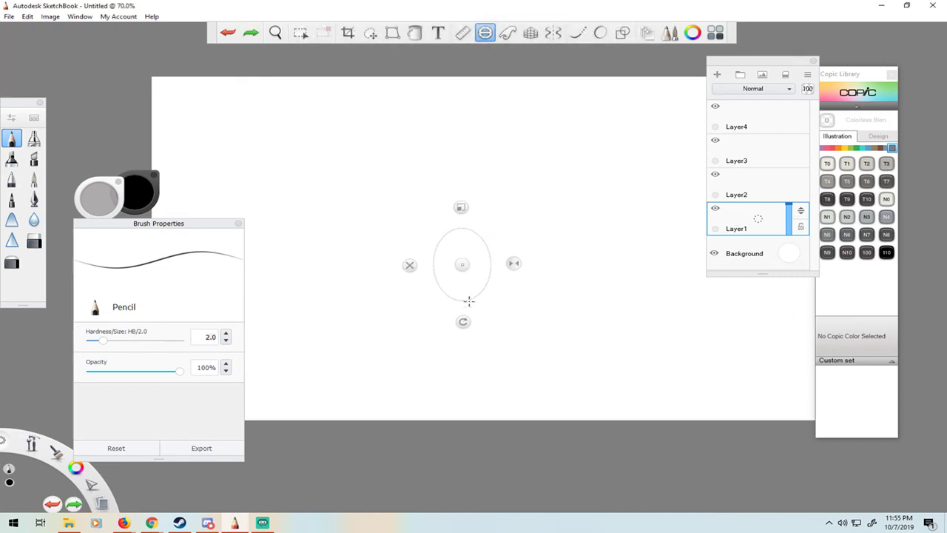
drag(463, 322, 459, 321)
drag(477, 222, 530, 264)
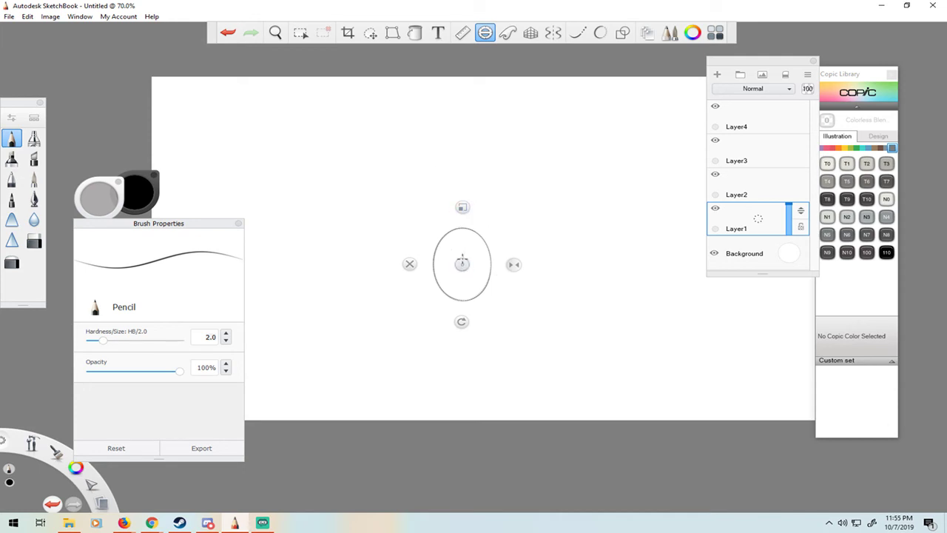
click(484, 33)
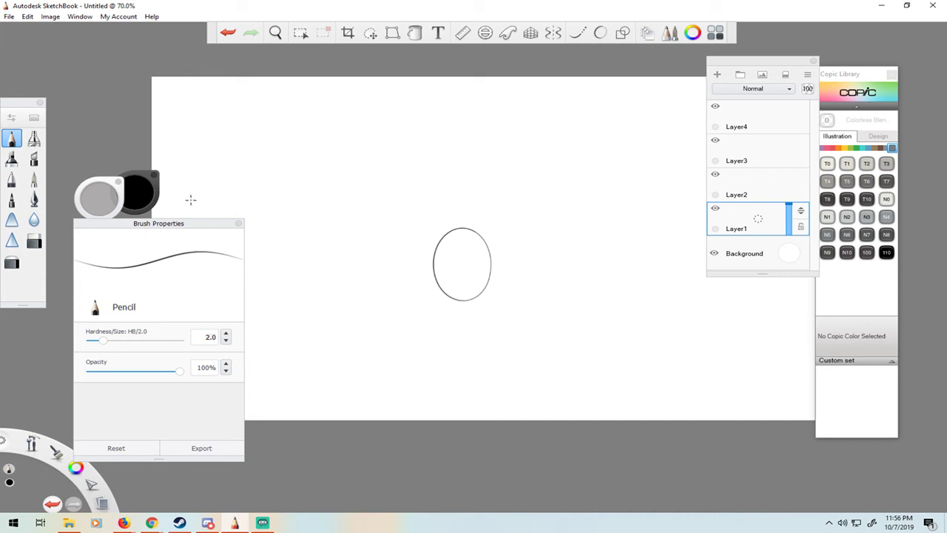
scroll(534, 336, up, 3)
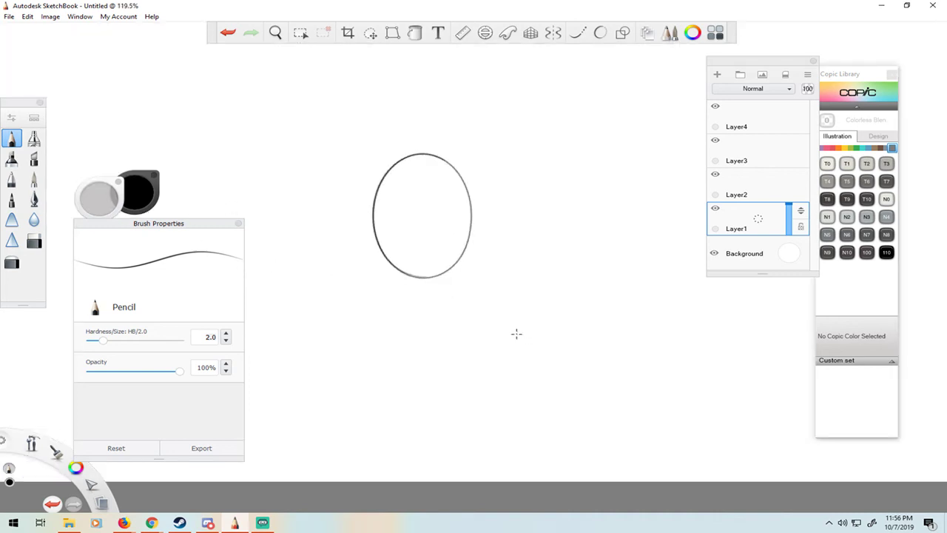
Try sketching a snout freehand below the oval on Layer1, and undo all of its strokes.
key(space)
drag(428, 226, 473, 232)
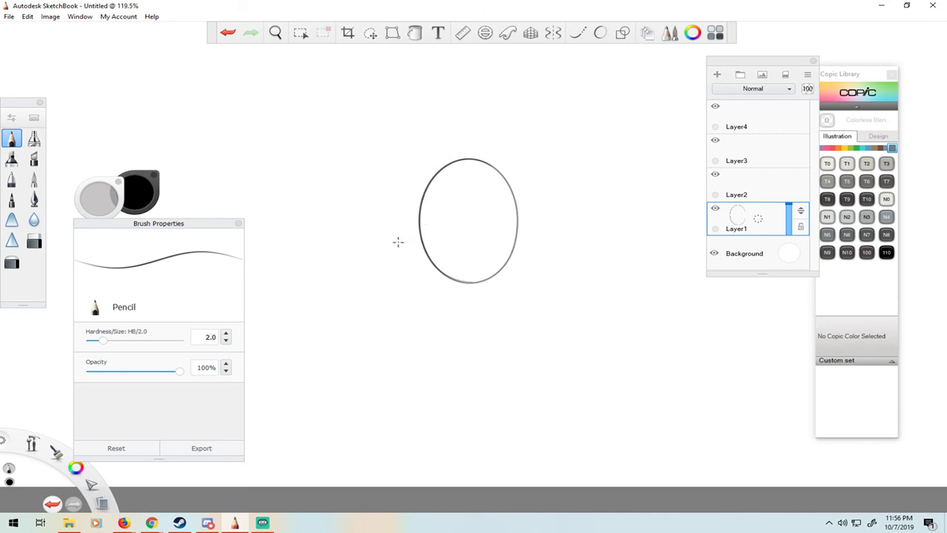
drag(424, 244, 454, 278)
key(ctrl+z)
mouse_move(513, 241)
mouse_down()
mouse_move(497, 287)
mouse_move(502, 308)
mouse_up()
mouse_move(437, 269)
mouse_down()
mouse_move(450, 315)
mouse_move(447, 303)
mouse_move(476, 319)
mouse_up()
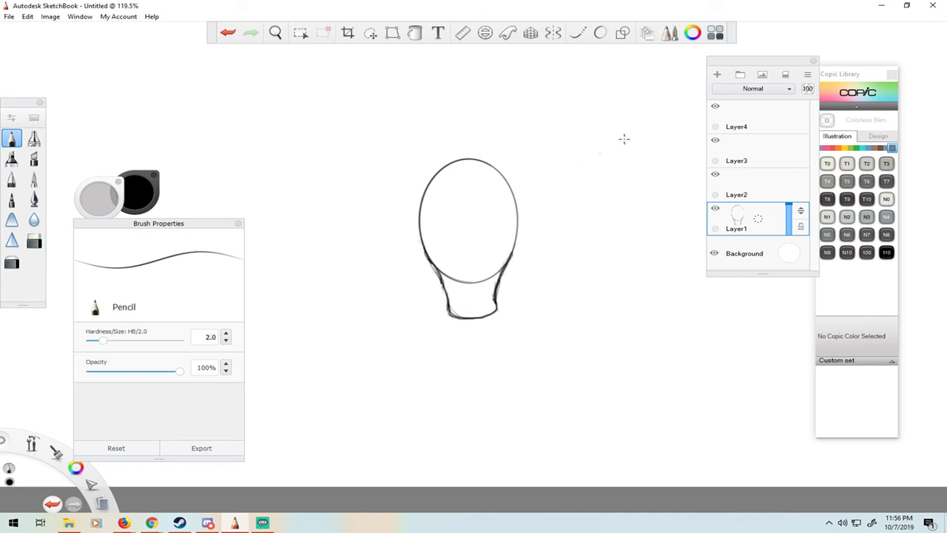
key(ctrl+z)
key(ctrl+z)
key(ctrl+z)
key(ctrl+z)
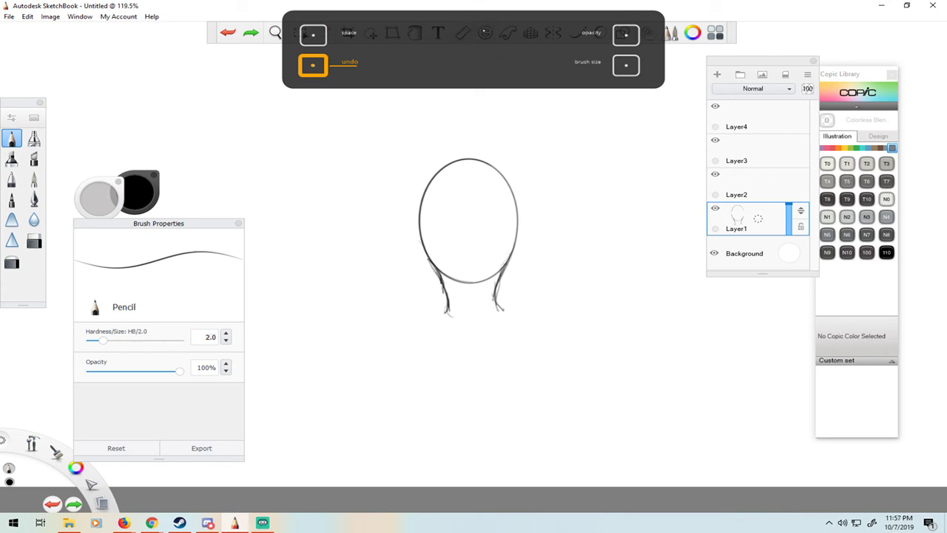
key(ctrl+z)
key(ctrl+z)
key(ctrl+z)
key(ctrl+z)
key(ctrl+z)
key(ctrl+z)
key(ctrl+z)
key(ctrl+z)
key(ctrl+z)
key(ctrl+z)
key(ctrl+z)
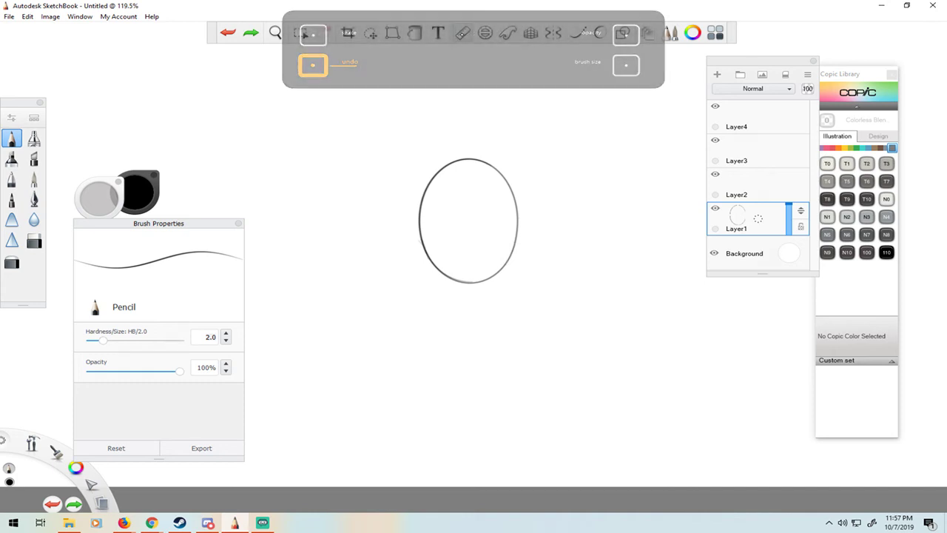
Turn on mirror symmetry, align its vertical axis with the oval's centre, and sketch a snout with nostrils and a chin line below the oval.
click(553, 33)
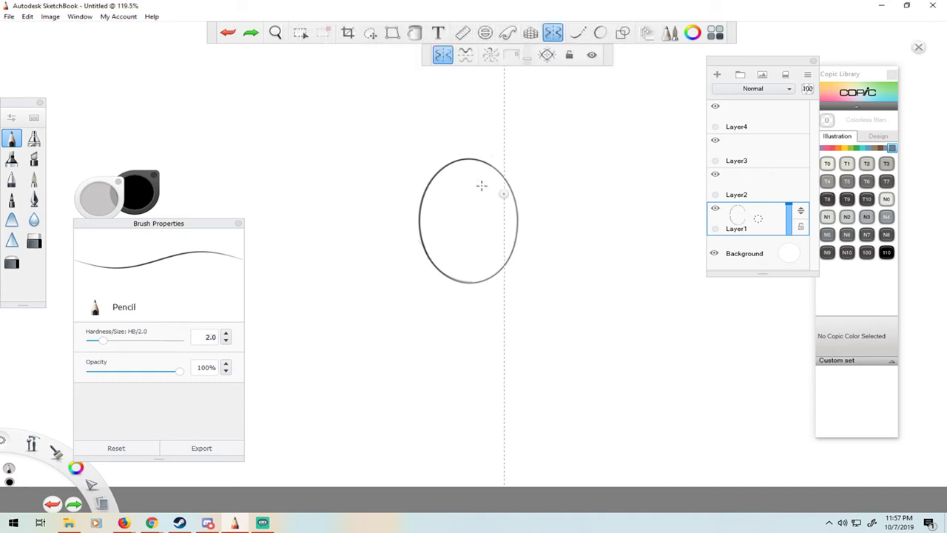
drag(503, 194, 470, 208)
drag(511, 257, 489, 311)
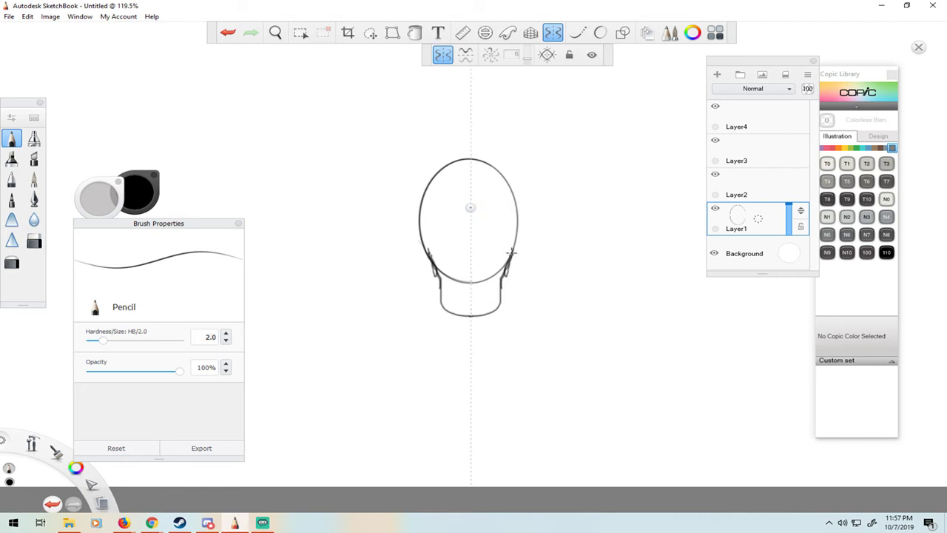
drag(508, 269, 505, 282)
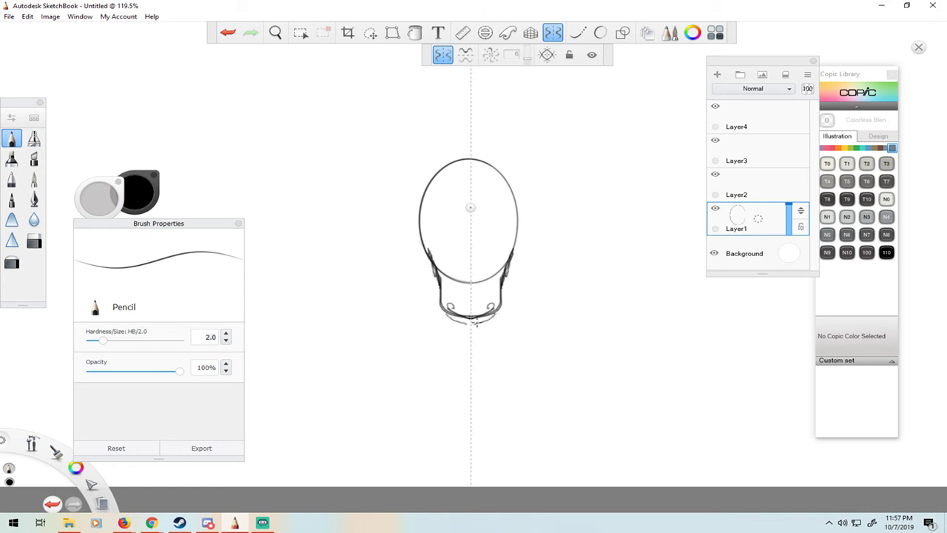
key(ctrl+z)
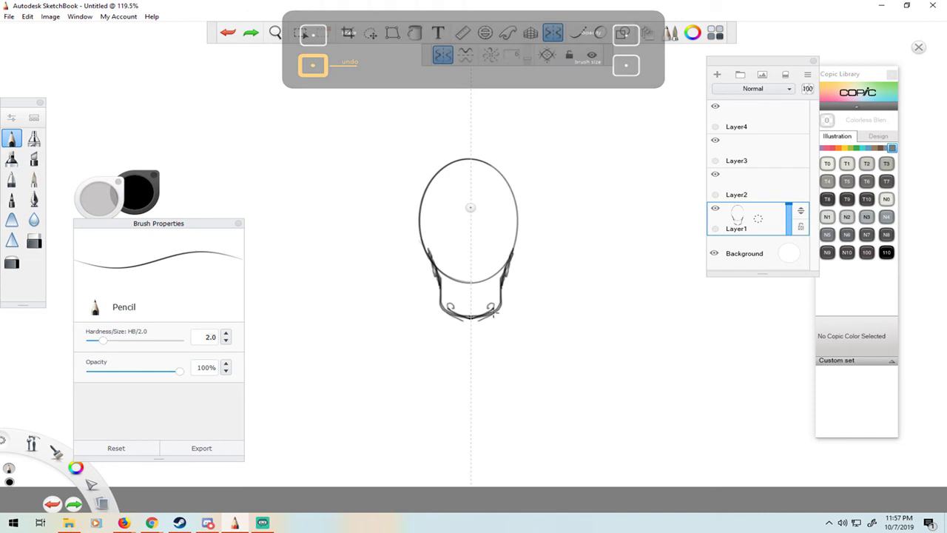
drag(494, 313, 460, 323)
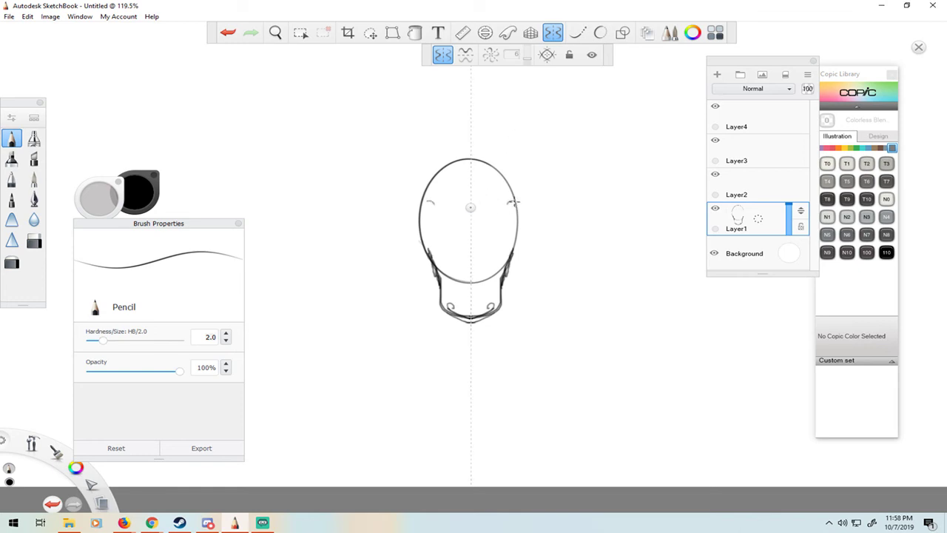
key(ctrl+z)
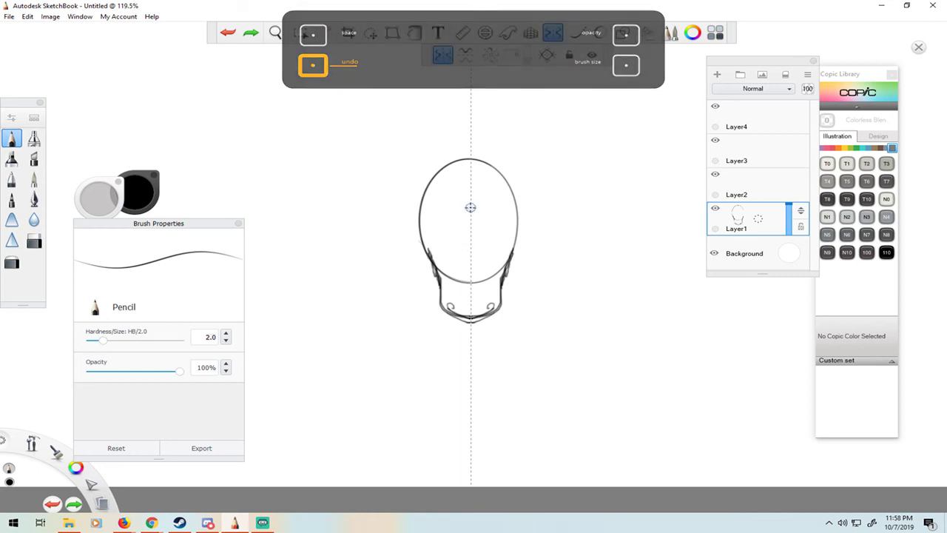
drag(470, 208, 469, 210)
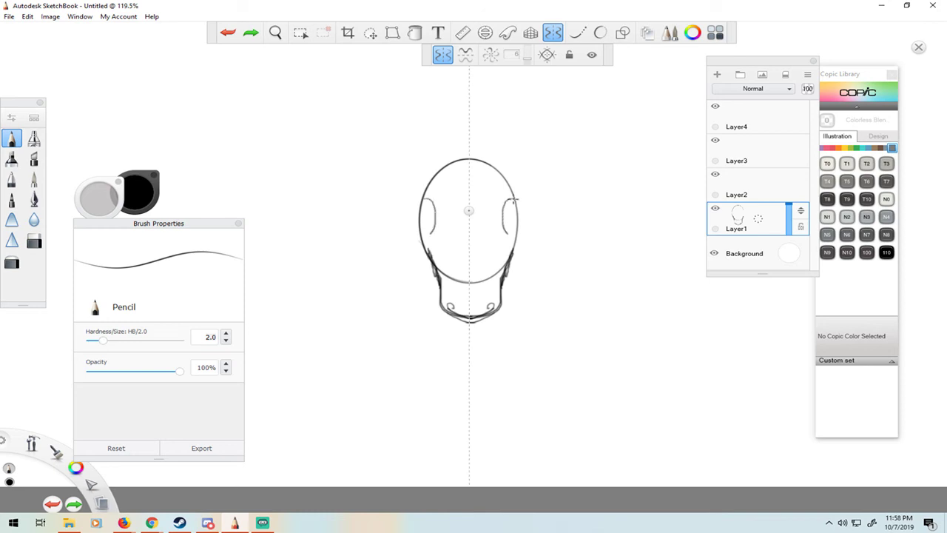
Try drawing mirrored round eyes freehand over the sides of the oval, and undo them.
drag(533, 225, 520, 202)
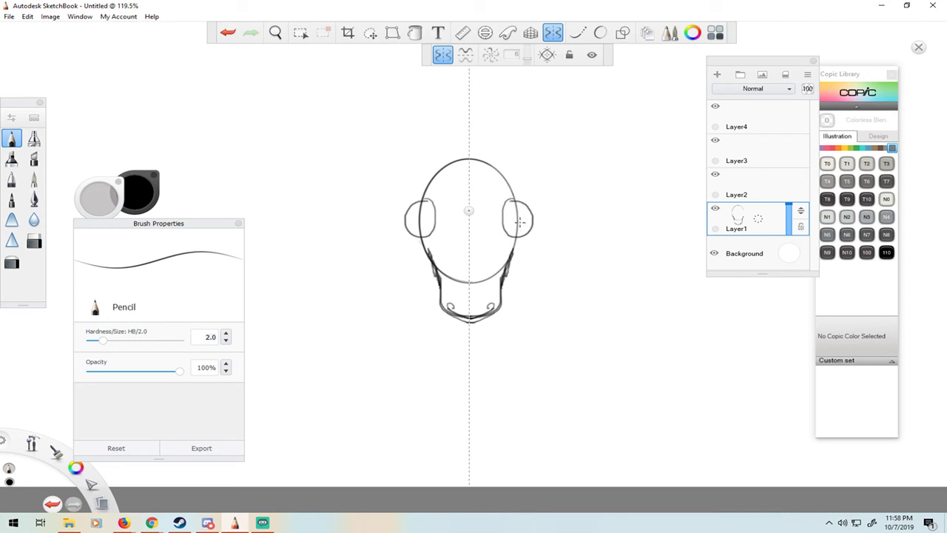
key(space)
key(ctrl+z)
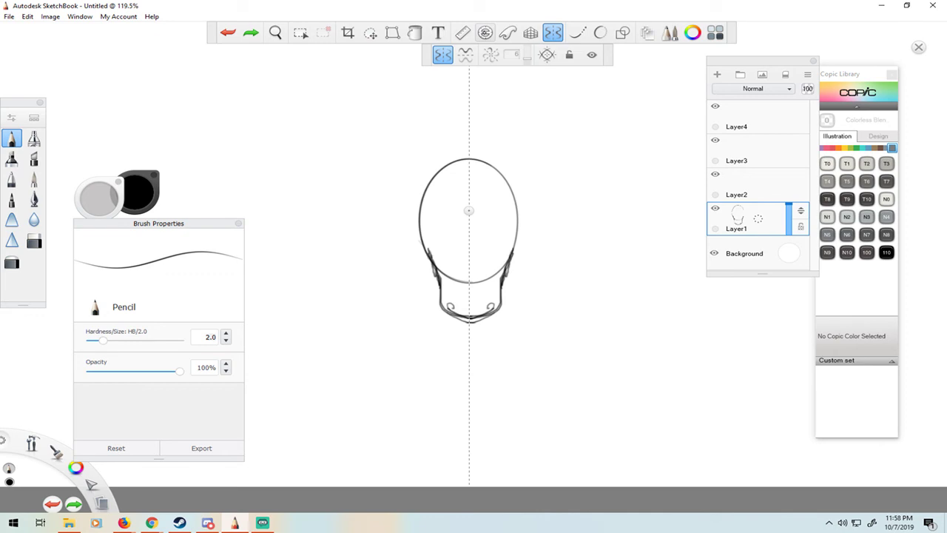
Show the ellipse guide, place it over the right edge of the head, and shrink it to a small upright eye shape.
click(485, 32)
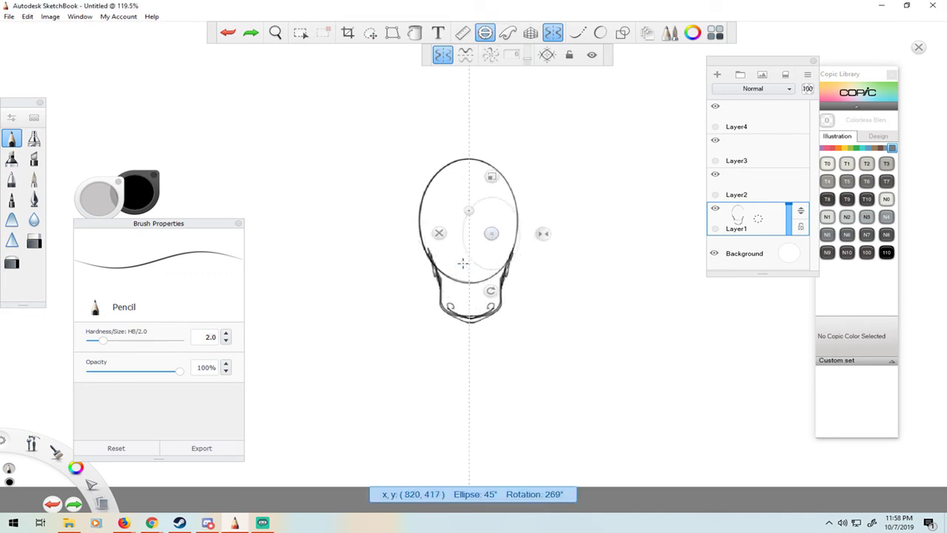
drag(463, 262, 488, 238)
drag(567, 208, 556, 208)
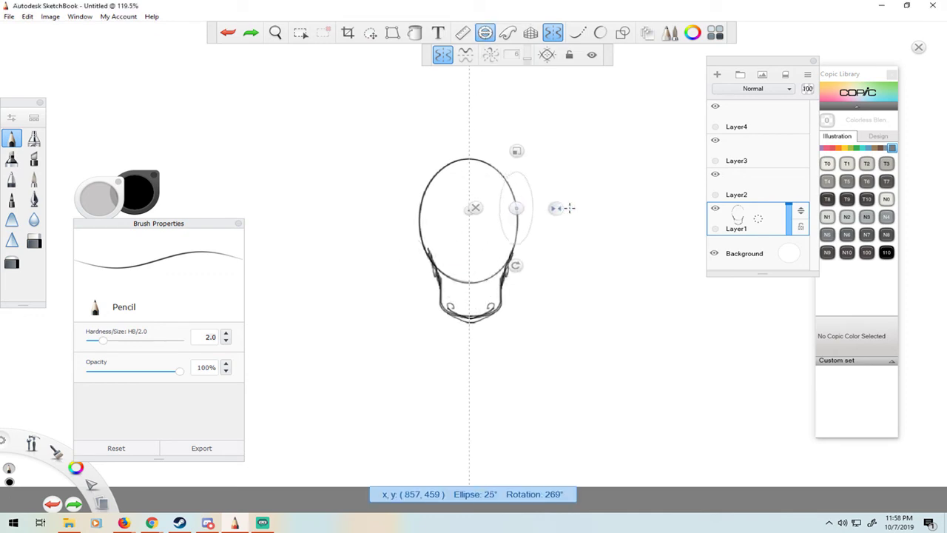
drag(518, 151, 516, 169)
drag(546, 208, 552, 208)
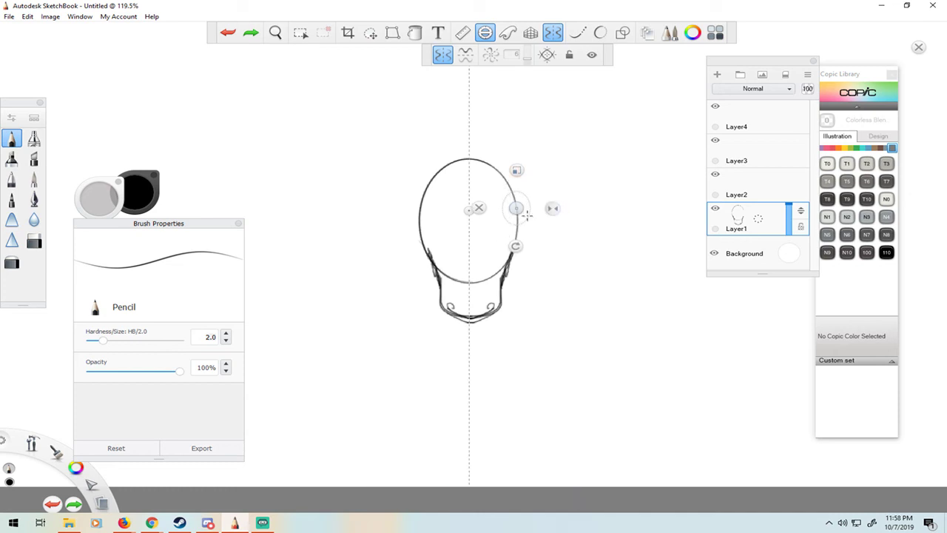
drag(517, 170, 518, 169)
Try tracing mirrored eyes with the guide and erasing the head outline inside them, undo this, and restore the chin line.
mouse_move(517, 208)
mouse_down()
mouse_move(516, 220)
mouse_move(502, 211)
mouse_move(508, 235)
mouse_move(533, 218)
mouse_move(512, 198)
mouse_up()
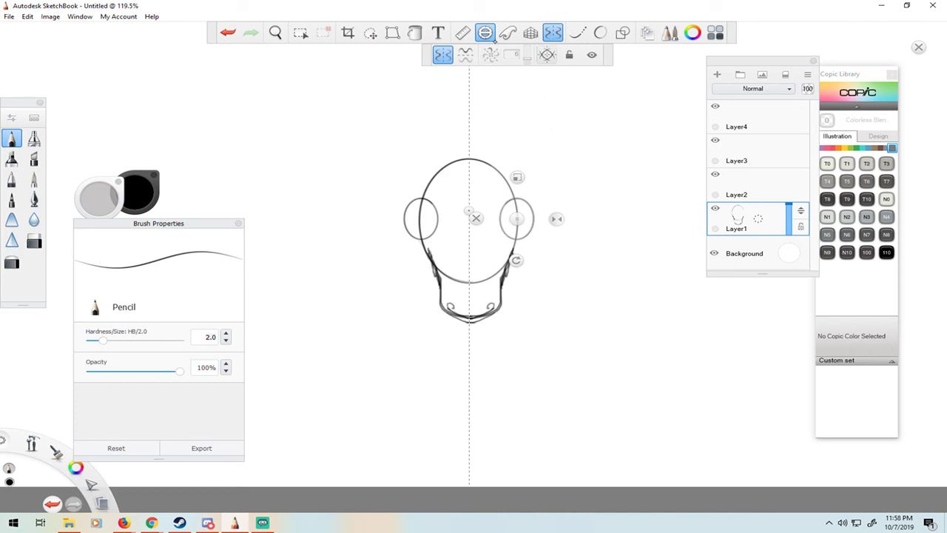
click(485, 32)
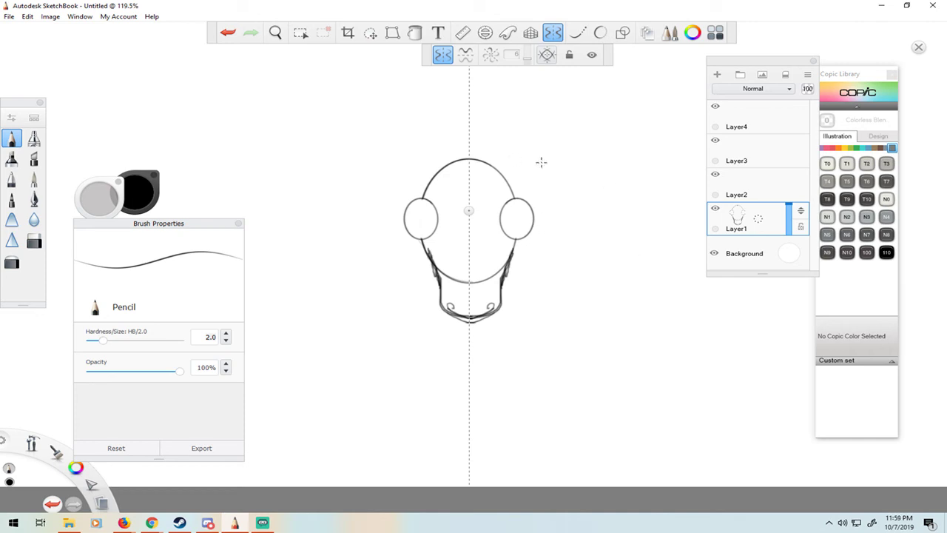
key(ctrl+z)
key(ctrl+z)
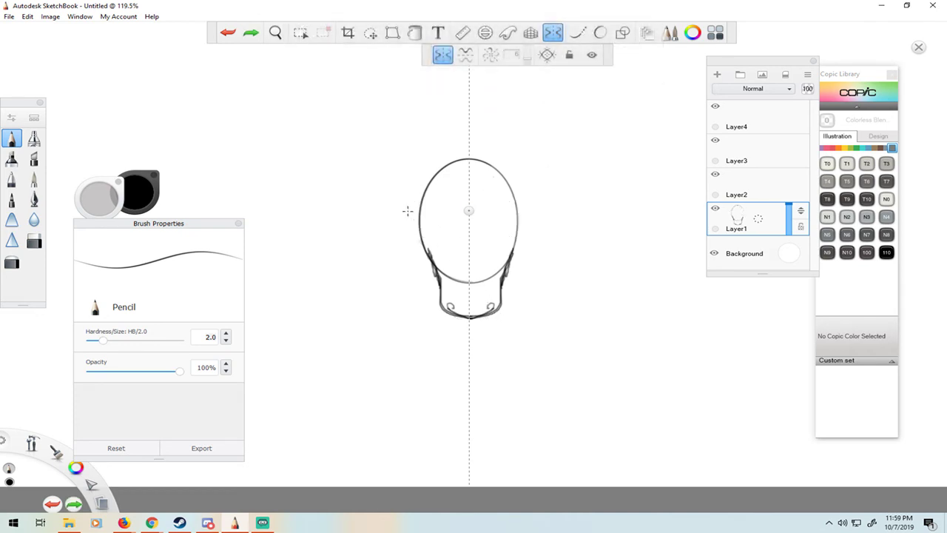
click(251, 33)
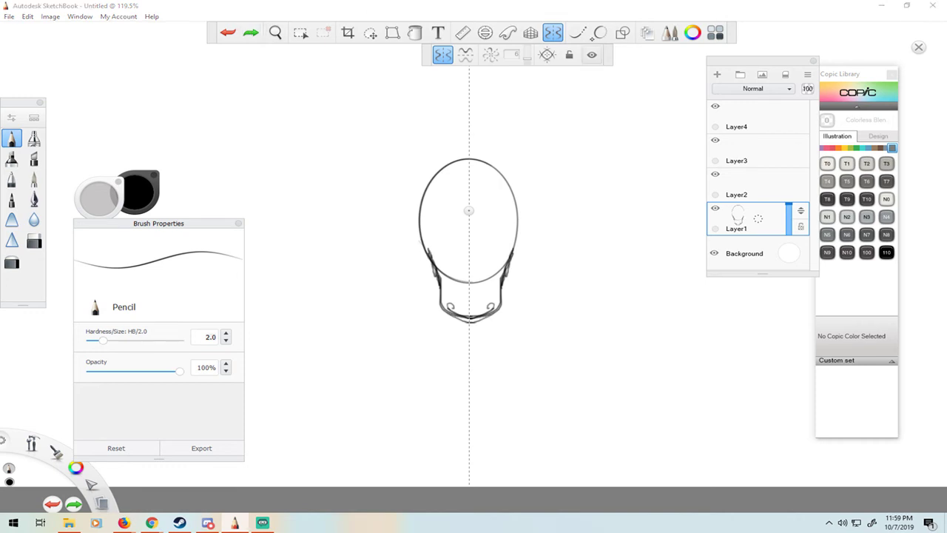
Move the ellipse guide slightly lower on the head, trace the mirrored eyes, hide the guide, and erase the head outline inside them.
click(484, 33)
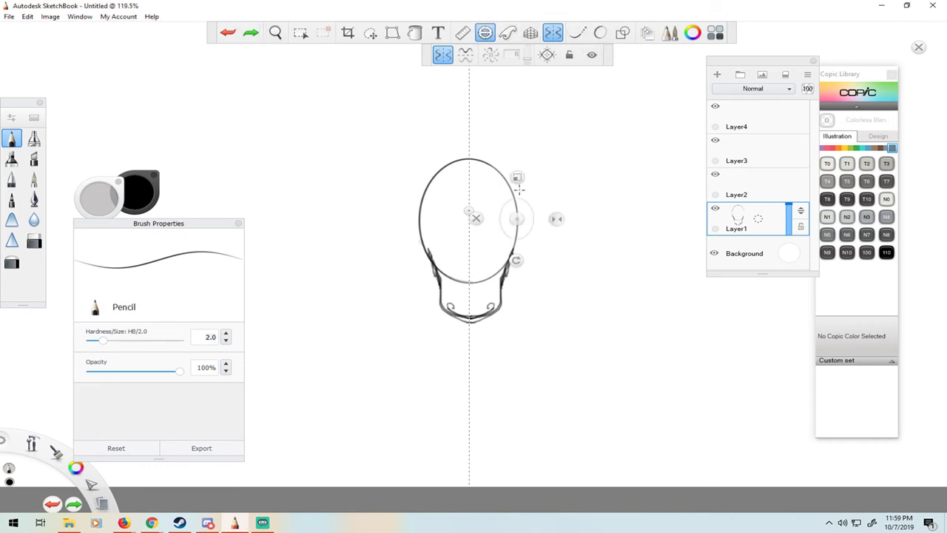
mouse_move(517, 217)
mouse_down()
mouse_move(516, 225)
mouse_move(503, 222)
mouse_move(512, 249)
mouse_move(529, 219)
mouse_move(507, 233)
mouse_up()
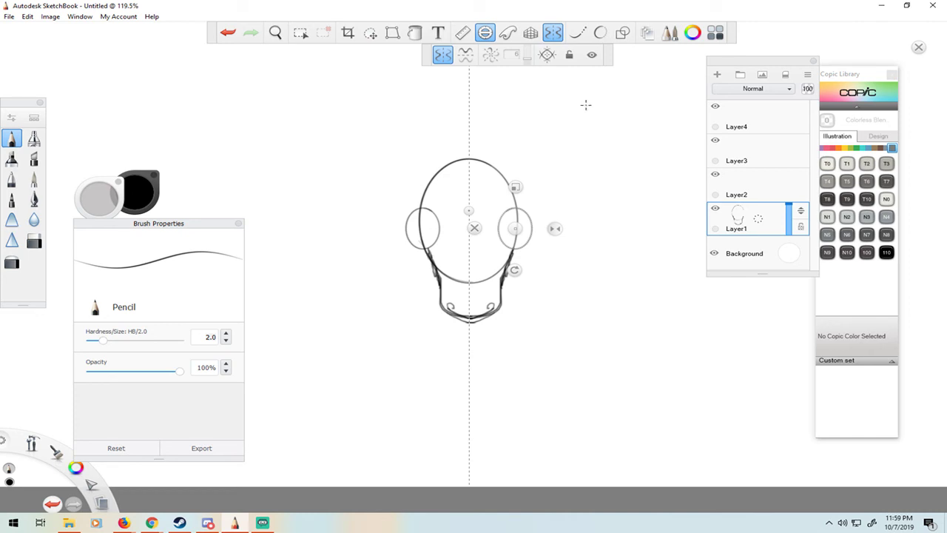
click(484, 33)
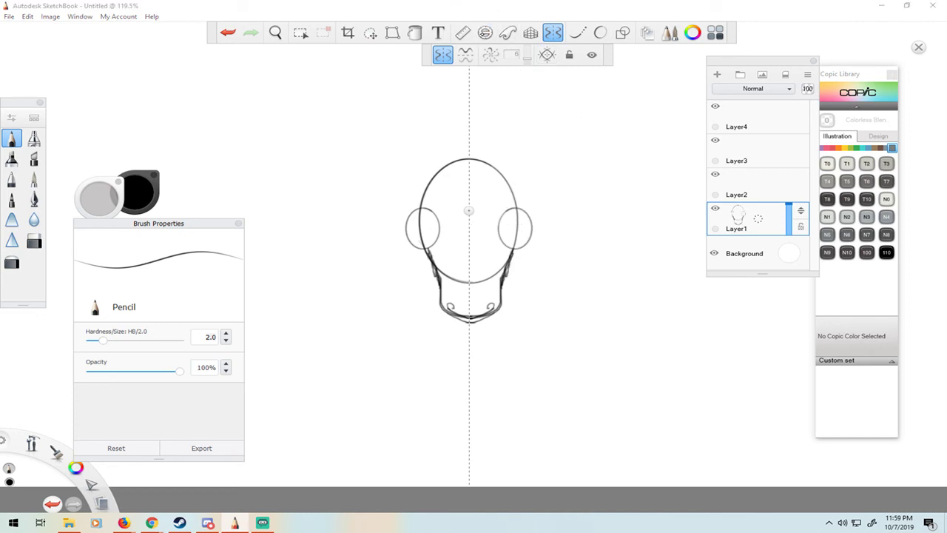
drag(517, 222, 516, 224)
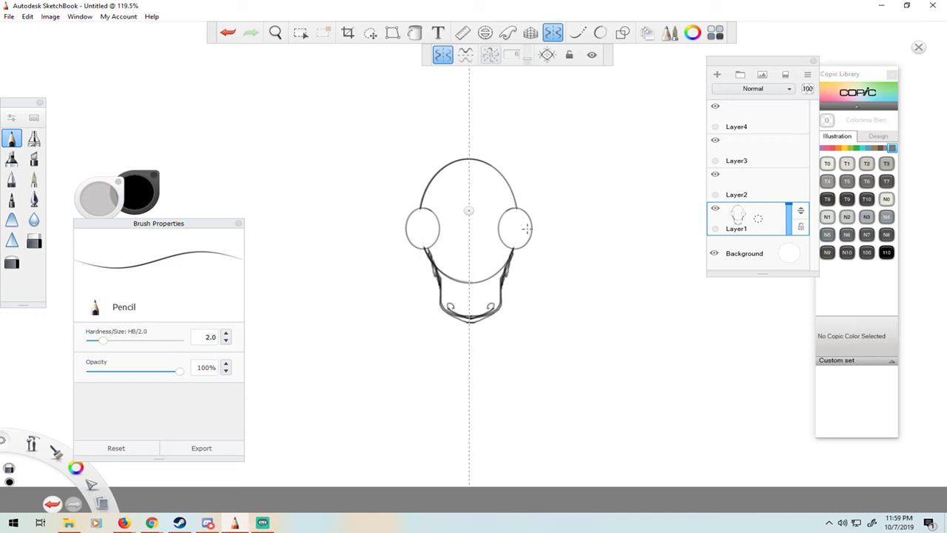
Turn off symmetry and erase the oval's lower curve and the stray lines beside the snout.
click(553, 33)
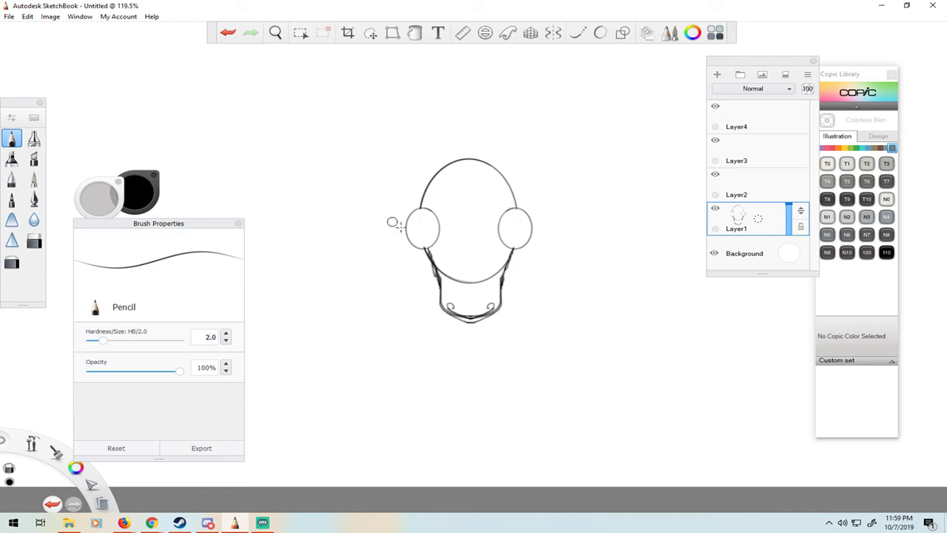
key(ctrl+z)
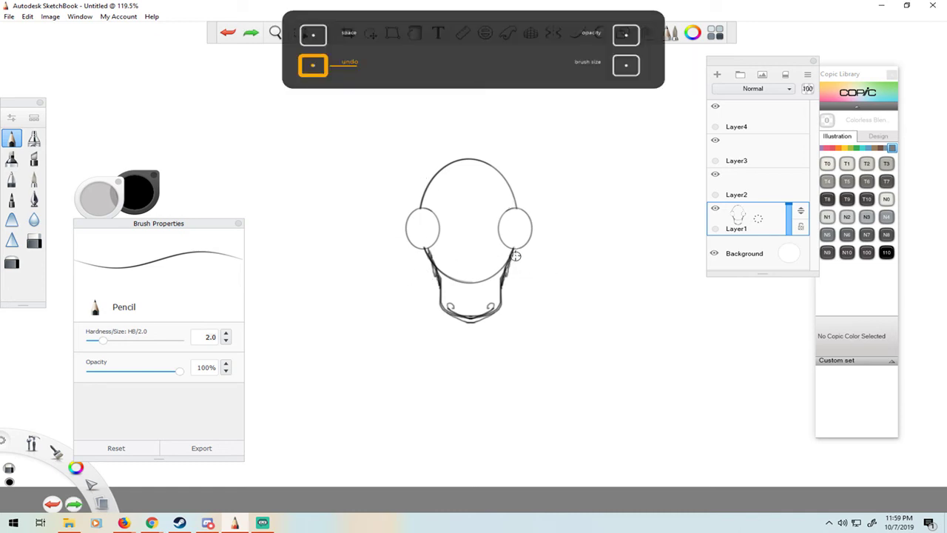
key(ctrl+z)
drag(513, 253, 504, 283)
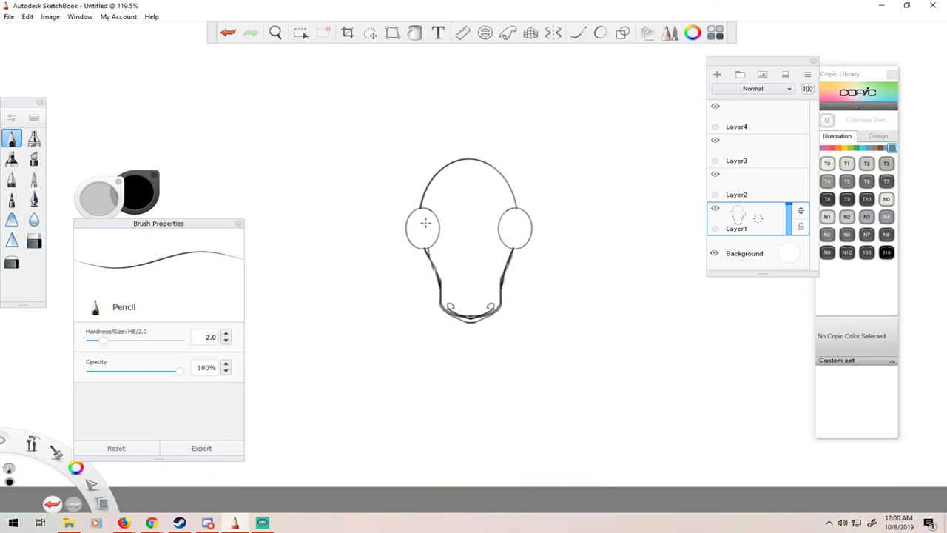
Draw a small dark pupil in each eye with the Pencil.
drag(410, 220, 415, 225)
drag(516, 226, 518, 229)
drag(515, 228, 523, 231)
key(ctrl+z)
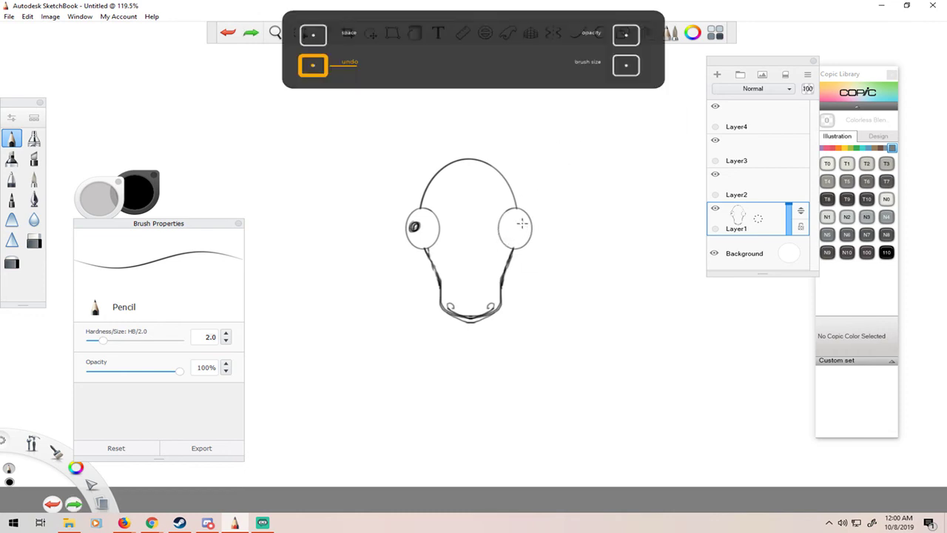
drag(519, 226, 520, 226)
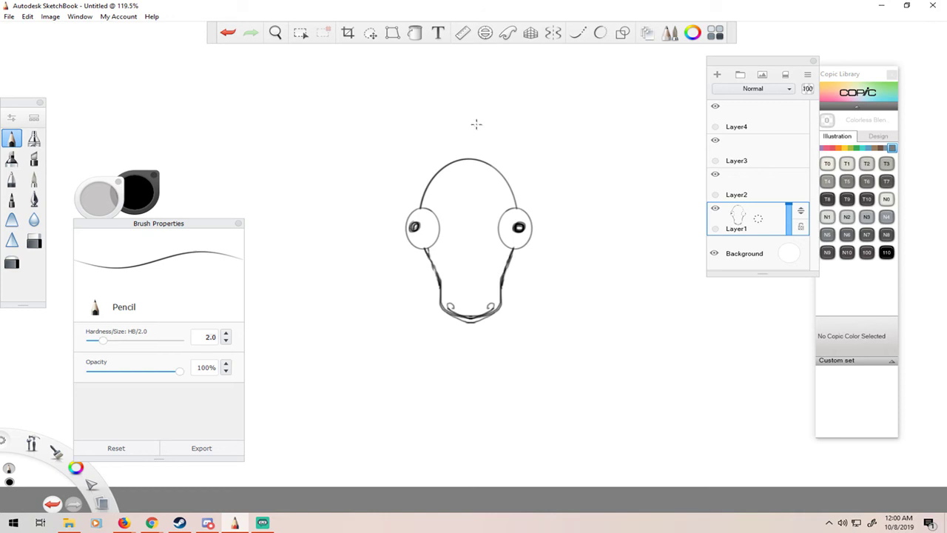
Select Layer2 and enlarge the ellipse guide into a wide oval surrounding the head and both eyes.
scroll(506, 222, down, 2)
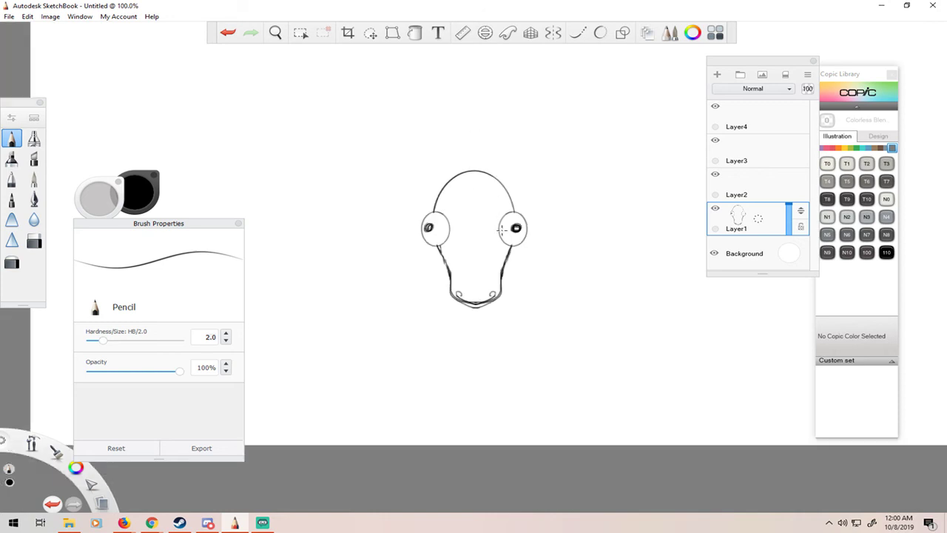
click(754, 190)
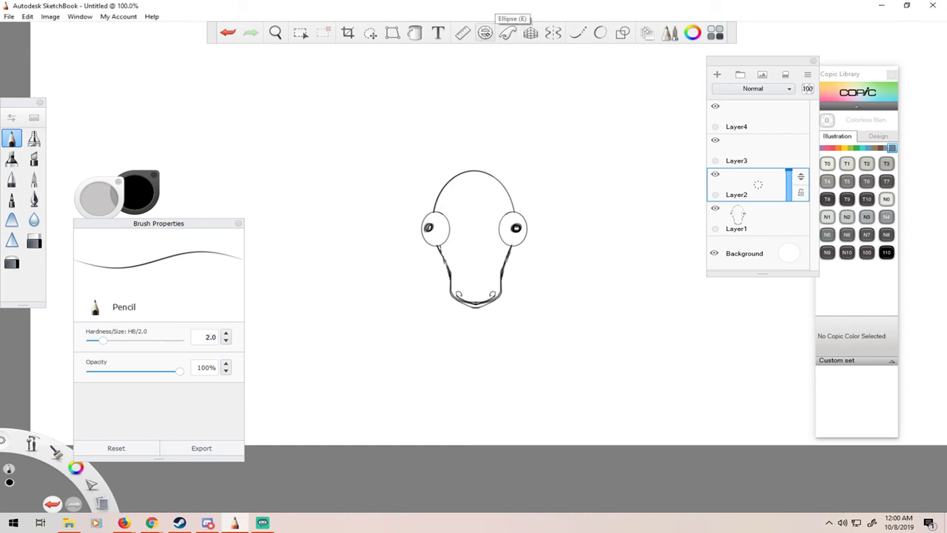
click(485, 33)
mouse_move(517, 227)
mouse_down()
mouse_move(480, 221)
mouse_move(520, 221)
mouse_up()
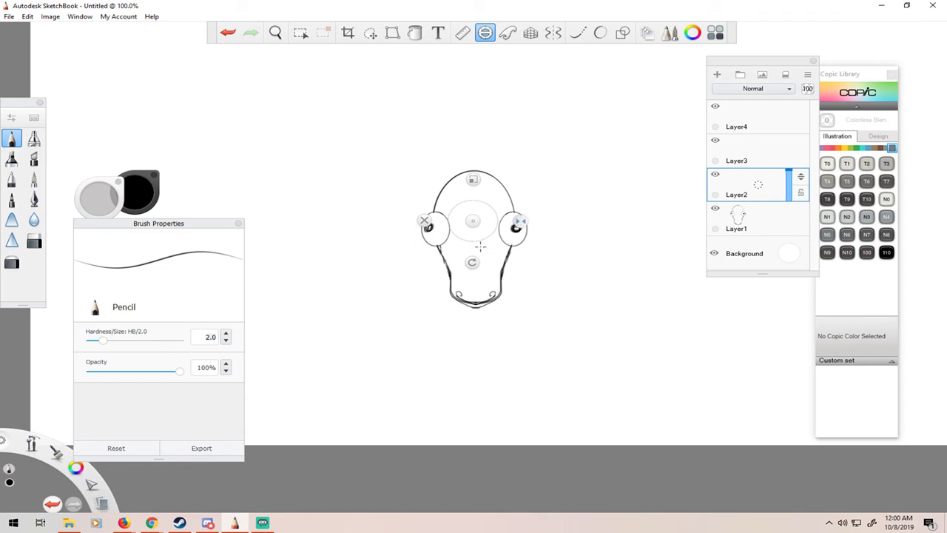
drag(473, 156, 473, 145)
drag(495, 115, 495, 115)
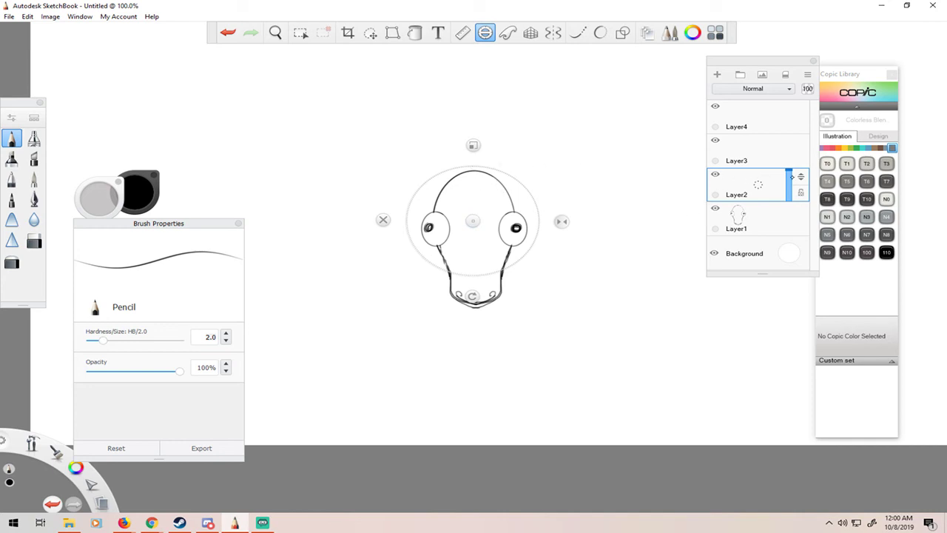
Trace the wide oval guide on Layer2 with the Pencil and move Layer2 below Layer1.
drag(802, 179, 794, 215)
mouse_move(512, 170)
mouse_down()
mouse_move(408, 211)
mouse_move(534, 244)
mouse_move(437, 184)
mouse_up()
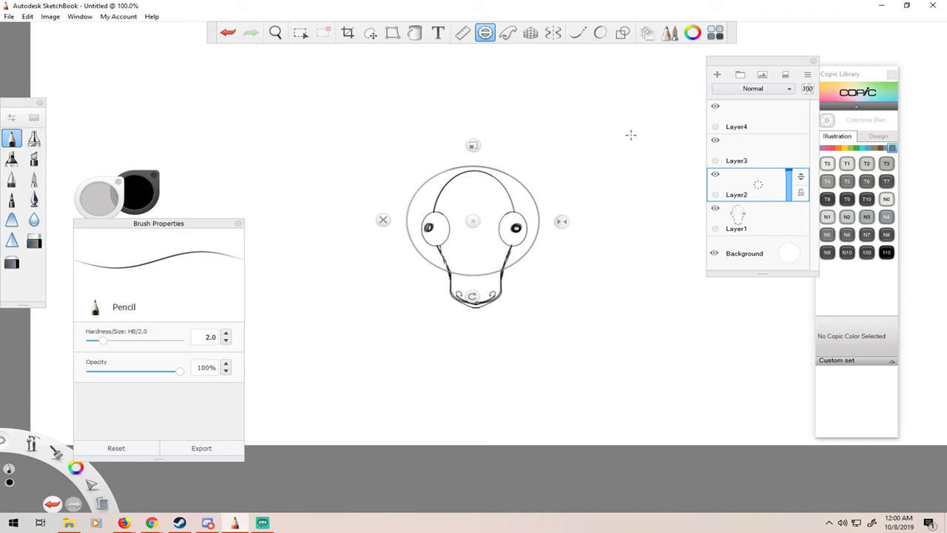
drag(801, 179, 804, 249)
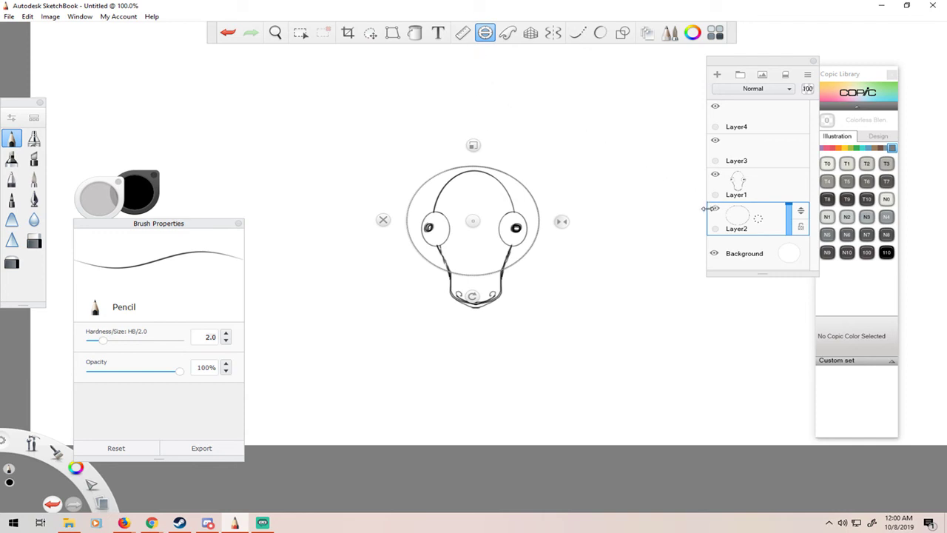
Undo the traced oval and the layer move, and reshape the ellipse guide to be wider and flatter around the eyes.
key(ctrl+z)
key(ctrl+z)
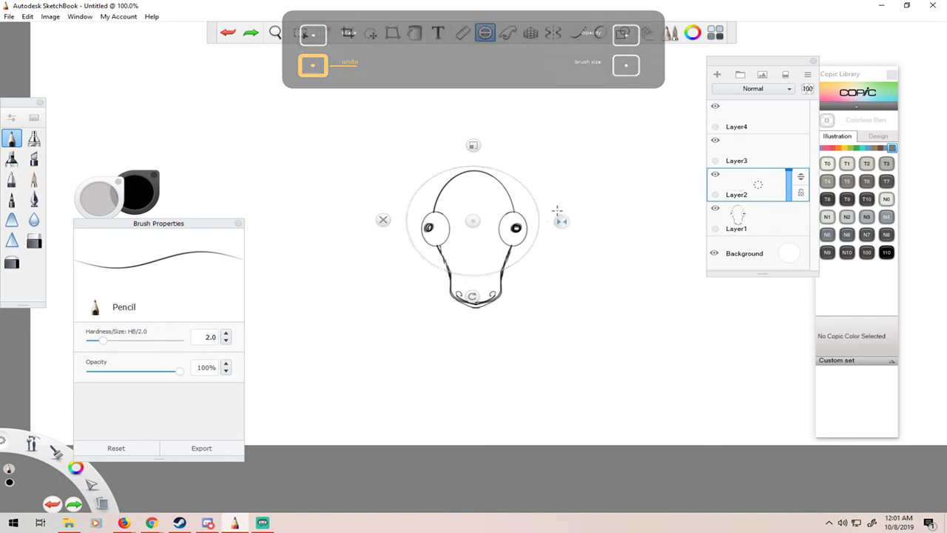
drag(472, 146, 474, 148)
drag(557, 217, 592, 220)
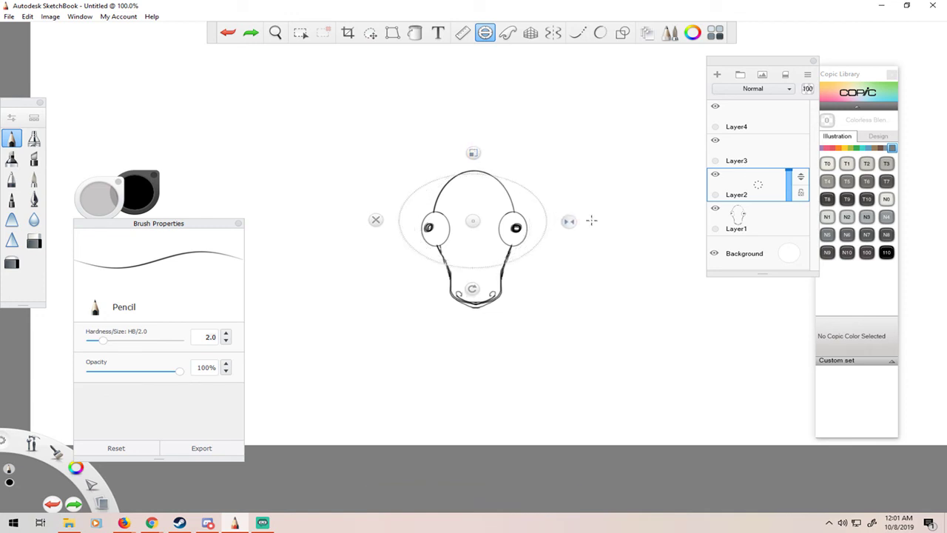
Move Layer2 below Layer1, trace the wide ellipse guide on Layer2 with the Pencil and put the guide away.
drag(801, 178, 799, 218)
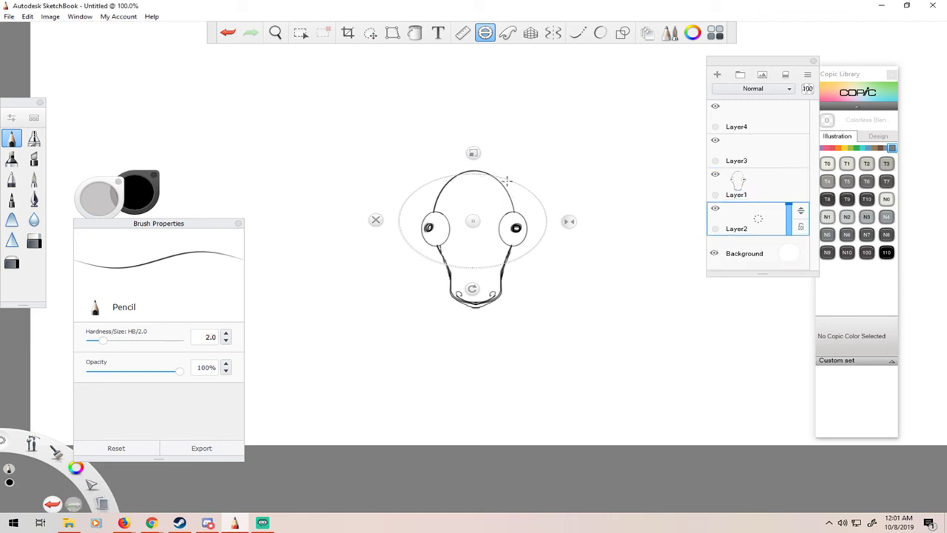
mouse_move(512, 176)
mouse_down()
mouse_move(470, 173)
mouse_move(465, 267)
mouse_move(517, 175)
mouse_up()
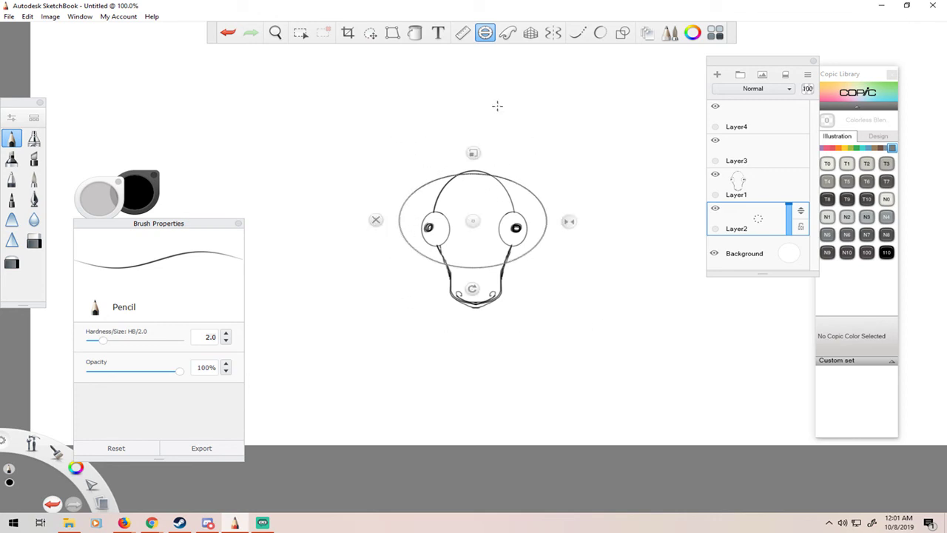
mouse_move(488, 176)
mouse_down()
mouse_move(472, 177)
mouse_move(480, 191)
mouse_up()
key(ctrl+z)
click(484, 35)
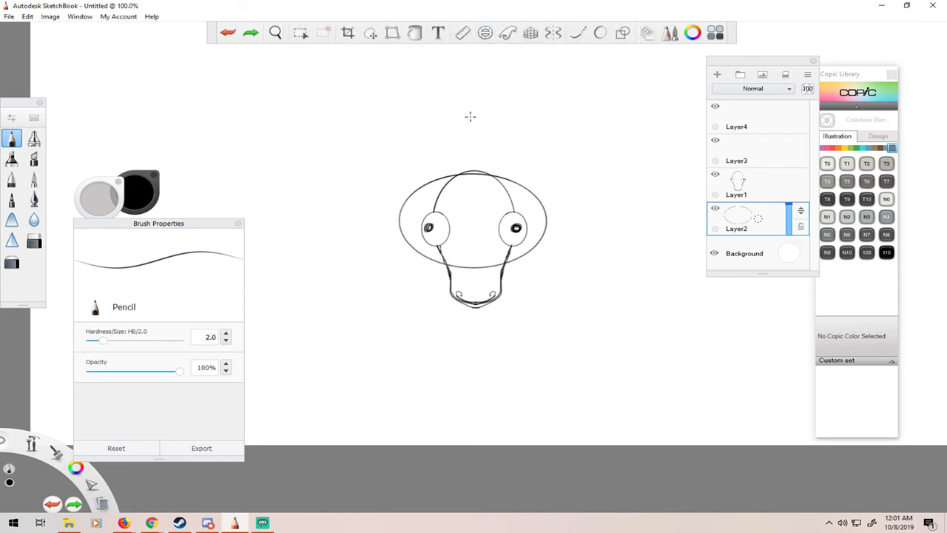
Erase the parts of the Layer2 oval that cross the top of the head and the snout.
scroll(464, 163, up, 4)
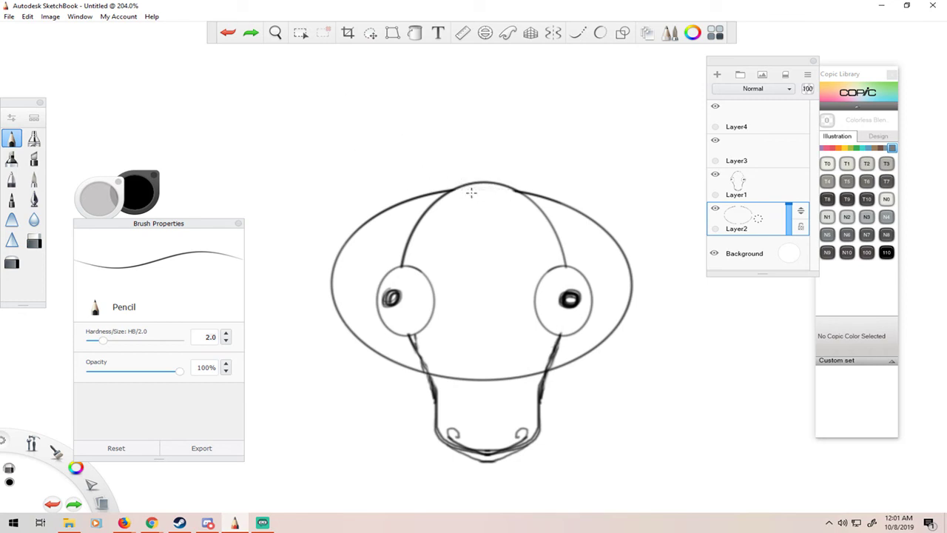
click(498, 211)
drag(444, 372, 468, 379)
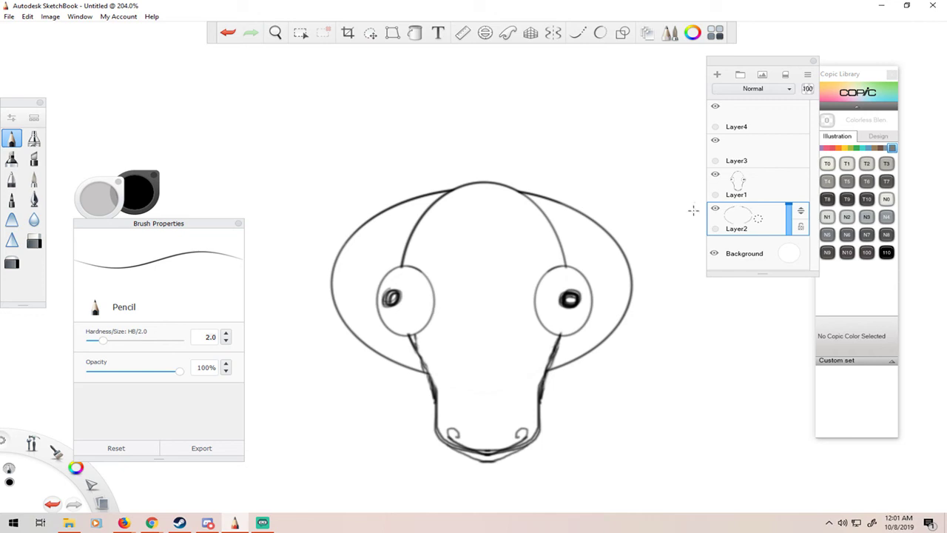
Turn on vertical symmetry and angle the ruler steeply downward from the head past the left side of the snout.
scroll(650, 253, down, 2)
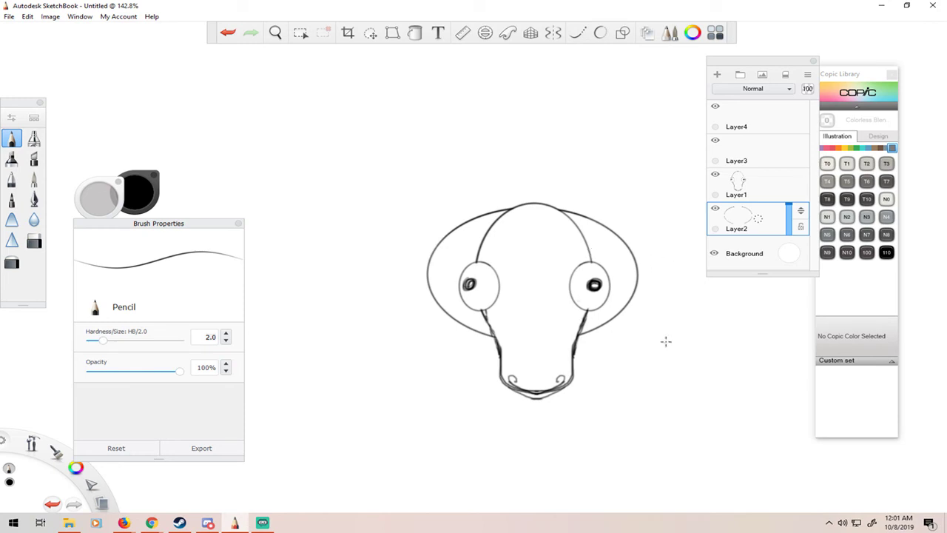
drag(666, 342, 582, 336)
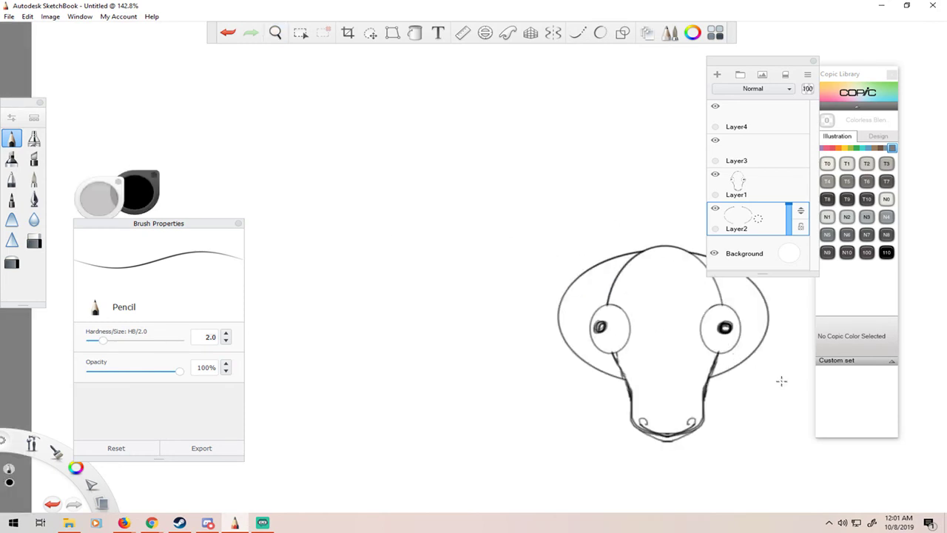
drag(783, 382, 658, 381)
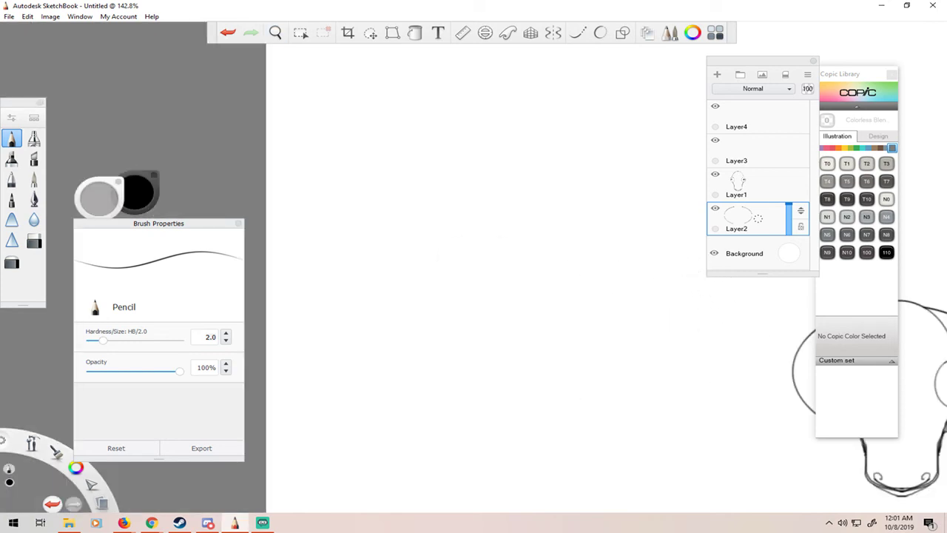
scroll(414, 383, down, 5)
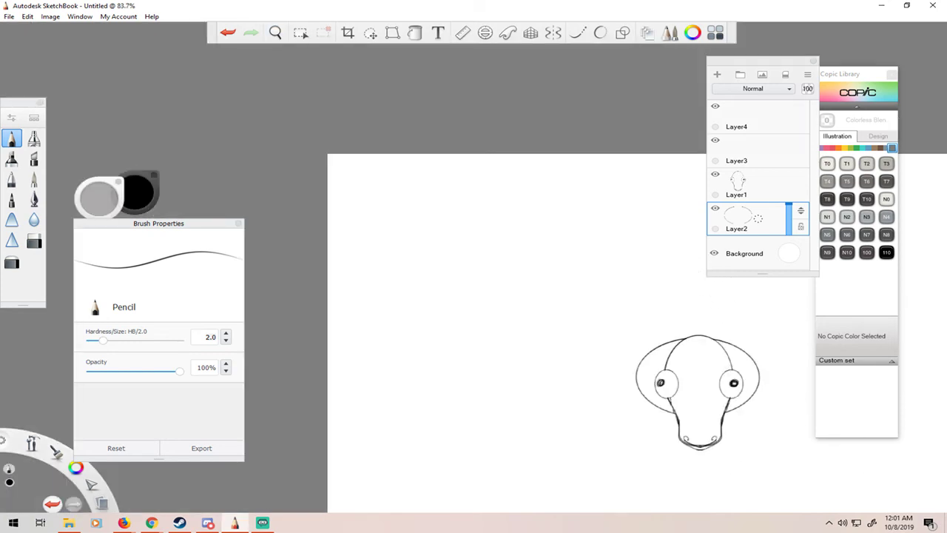
mouse_move(760, 339)
mouse_down()
mouse_move(765, 302)
mouse_move(610, 295)
mouse_up()
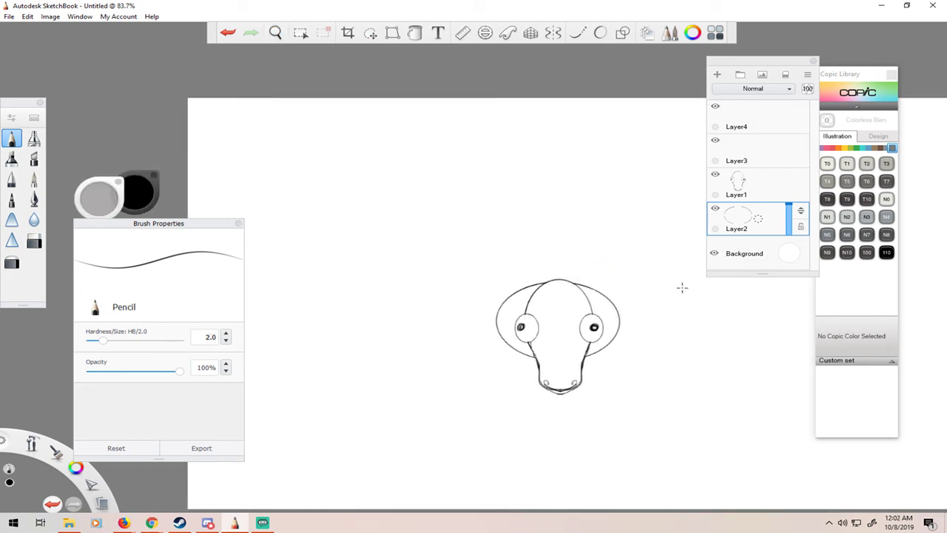
click(553, 33)
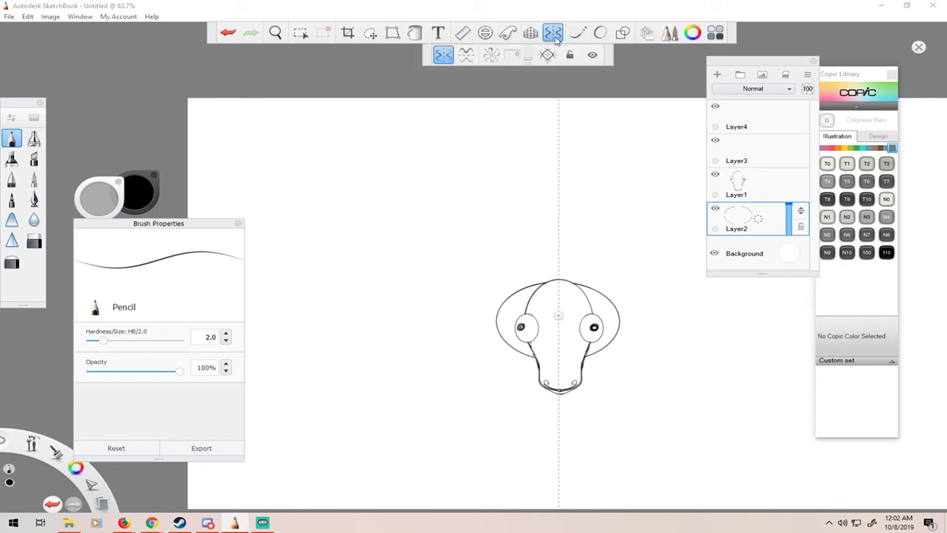
click(463, 32)
drag(488, 282, 520, 387)
drag(604, 313, 568, 298)
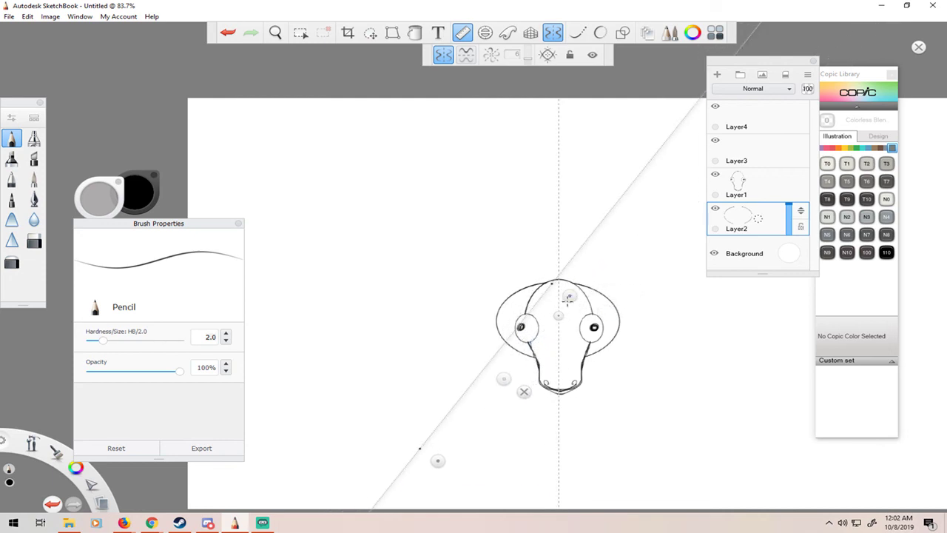
drag(502, 380, 514, 383)
drag(441, 466, 489, 505)
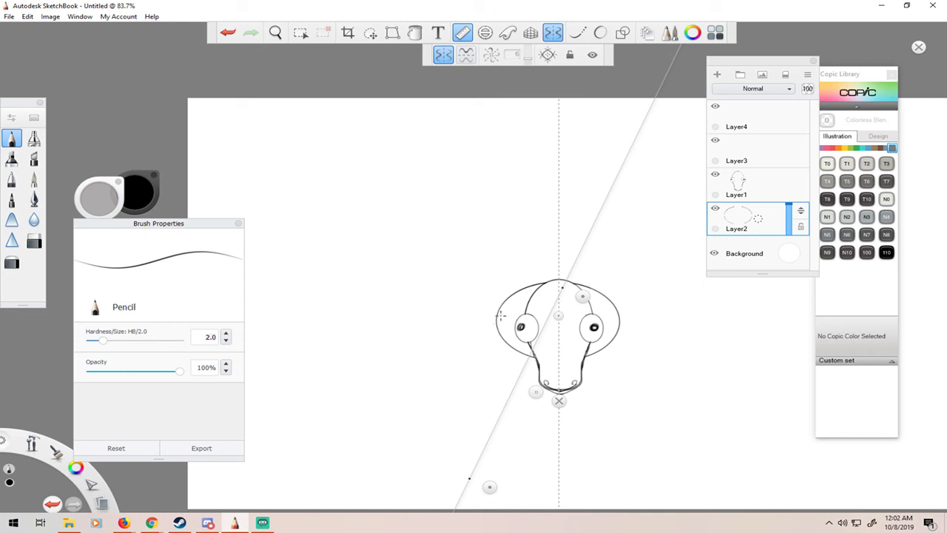
drag(527, 356, 477, 464)
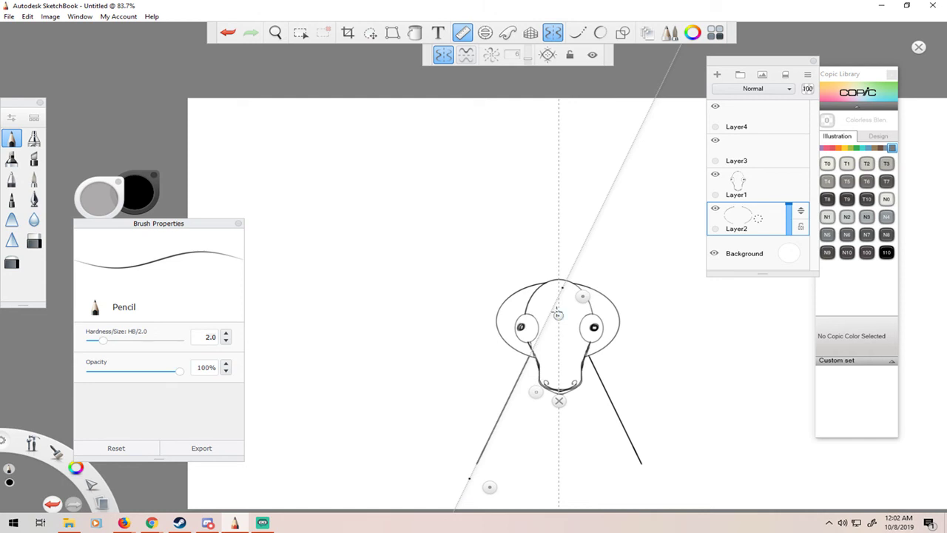
drag(534, 390, 534, 390)
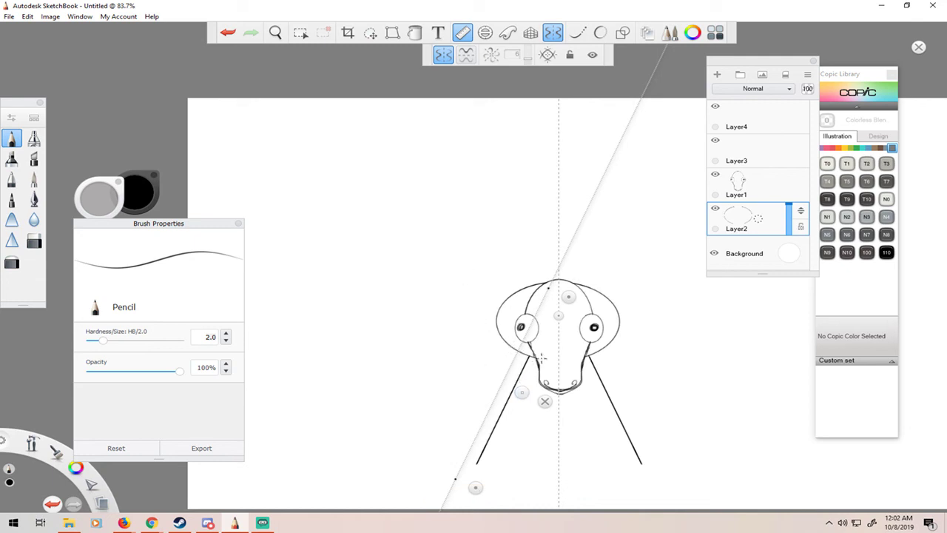
key(ctrl+z)
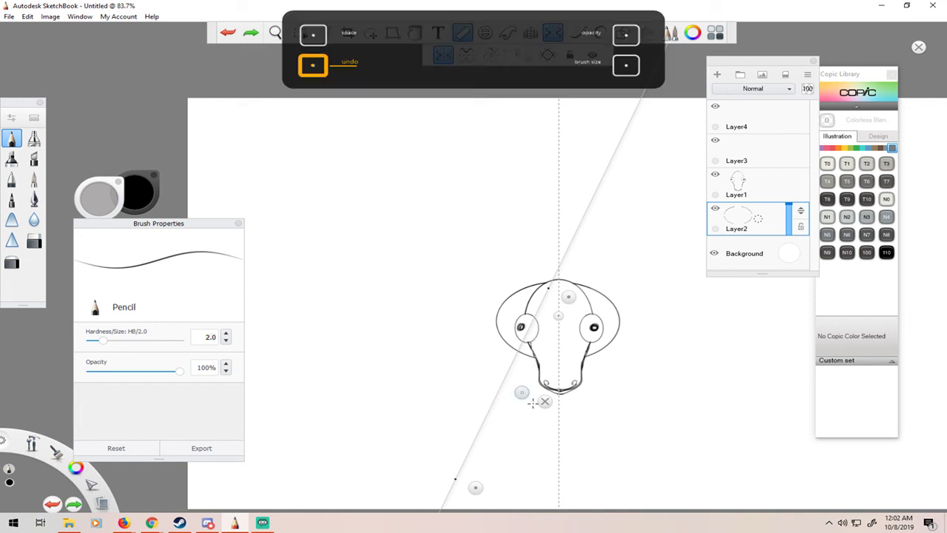
mouse_move(524, 390)
mouse_down()
mouse_move(496, 392)
mouse_move(525, 392)
mouse_up()
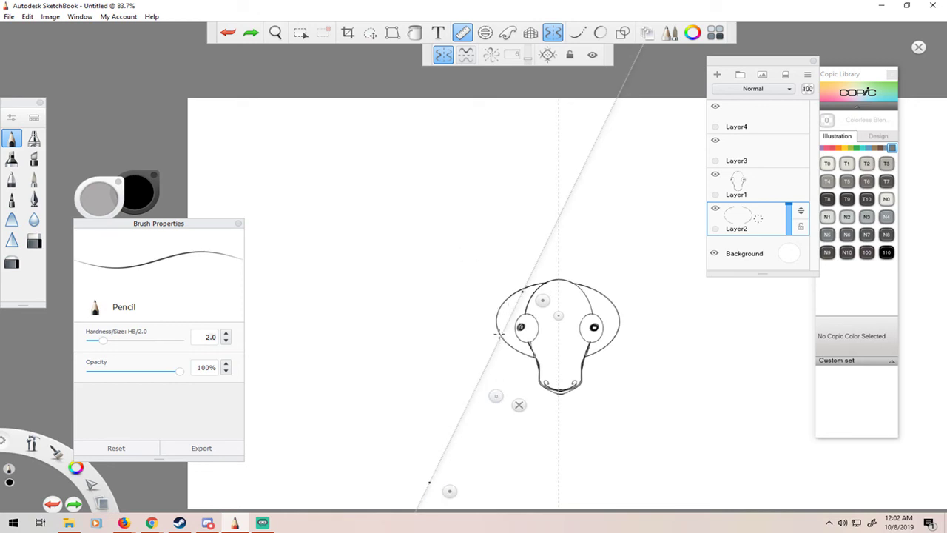
mouse_move(498, 335)
mouse_down()
mouse_move(449, 444)
mouse_move(498, 336)
mouse_up()
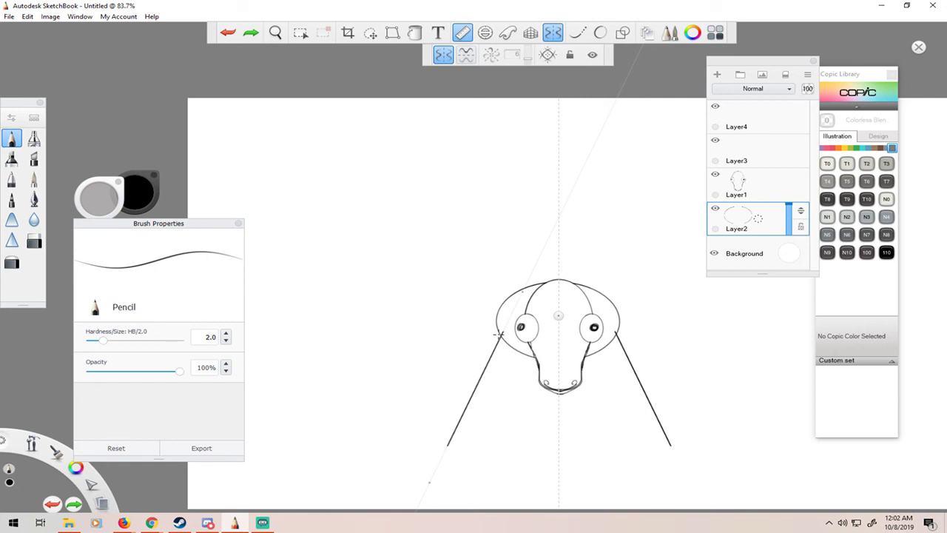
drag(500, 334, 486, 356)
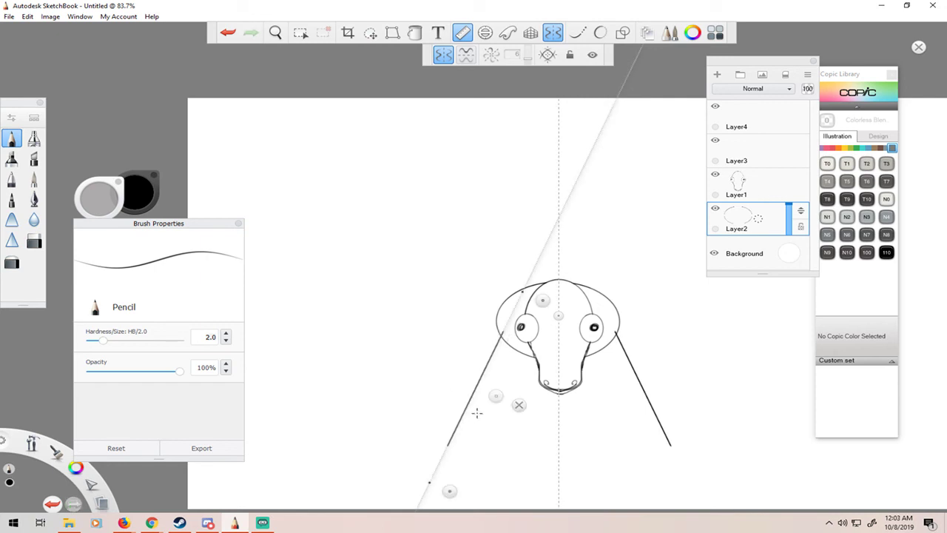
key(ctrl+z)
Draw two mirrored pairs of ruler-guided leg lines on Layer2: a slanted pair below the eyes and a near-vertical pair beside the snout.
drag(493, 370, 496, 396)
drag(513, 348, 460, 463)
drag(514, 402, 546, 402)
drag(592, 307, 535, 293)
drag(518, 396, 558, 424)
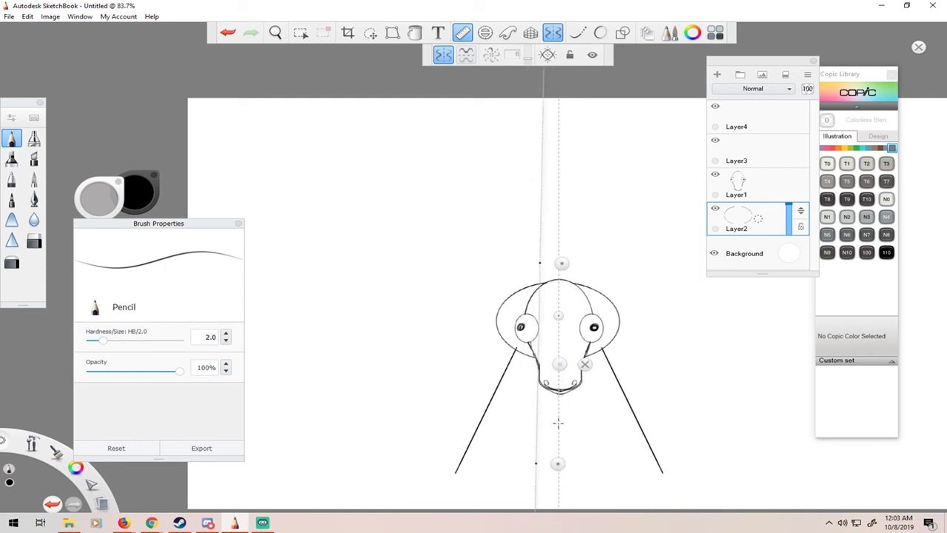
drag(560, 463, 545, 468)
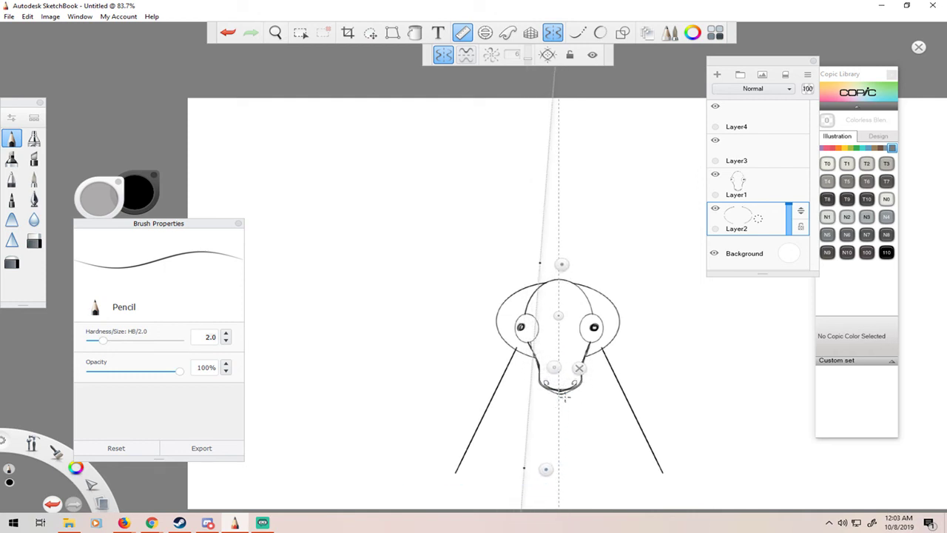
drag(555, 367, 560, 368)
drag(550, 468, 548, 470)
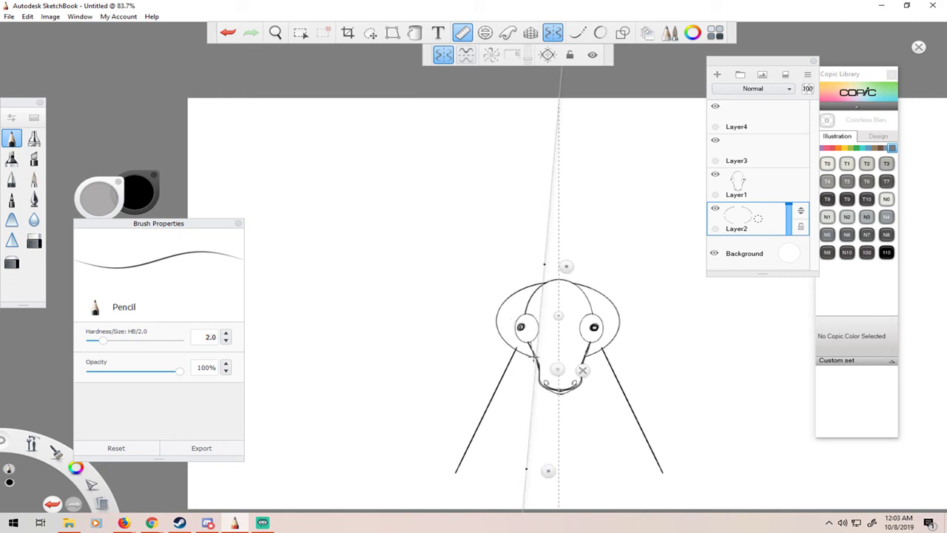
drag(532, 362, 525, 480)
drag(534, 367, 528, 455)
Realign the ruler outside the slanted leg lines and draw a mirrored, nearly parallel line pair to complete the outer legs.
drag(558, 370, 506, 369)
drag(496, 470, 400, 460)
drag(456, 367, 514, 369)
drag(498, 278, 504, 276)
drag(457, 463, 471, 463)
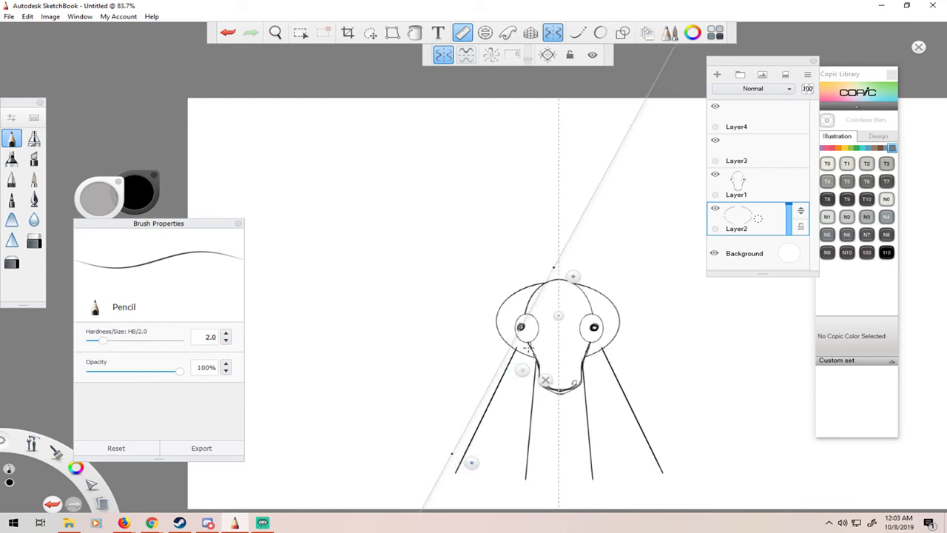
drag(522, 370, 516, 371)
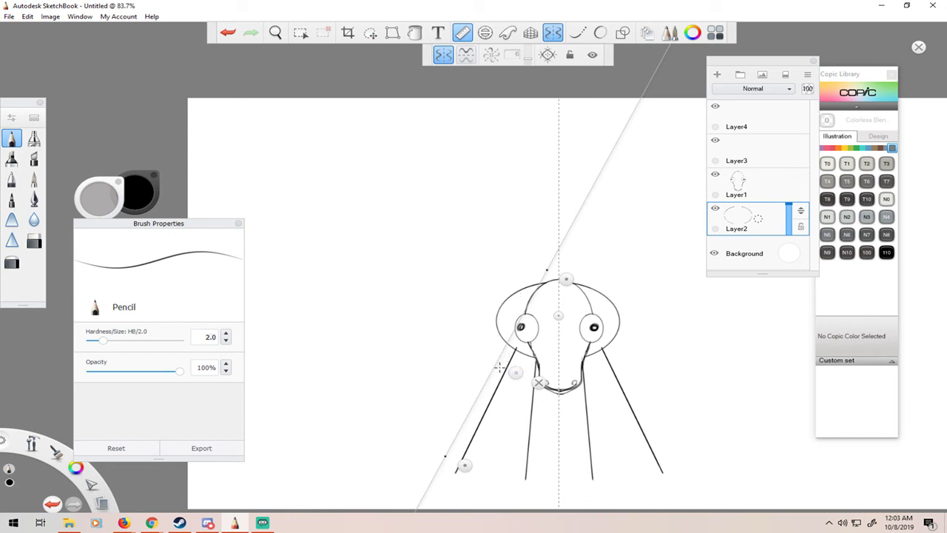
mouse_move(509, 340)
mouse_down()
mouse_move(446, 456)
mouse_move(505, 347)
mouse_move(452, 444)
mouse_up()
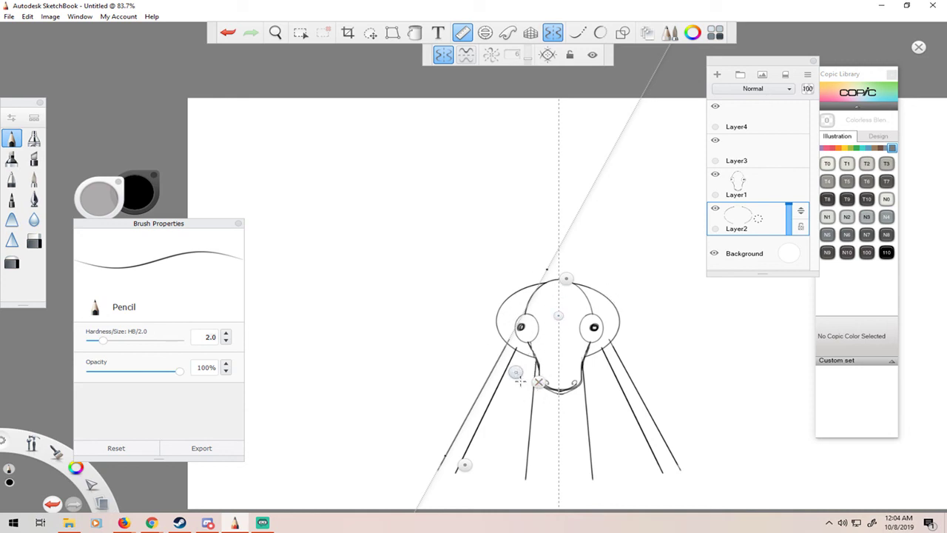
Draw a mirrored line pair just outside the near-vertical leg lines to complete the inner legs, and put the ruler away.
drag(464, 464, 566, 454)
drag(567, 361, 549, 365)
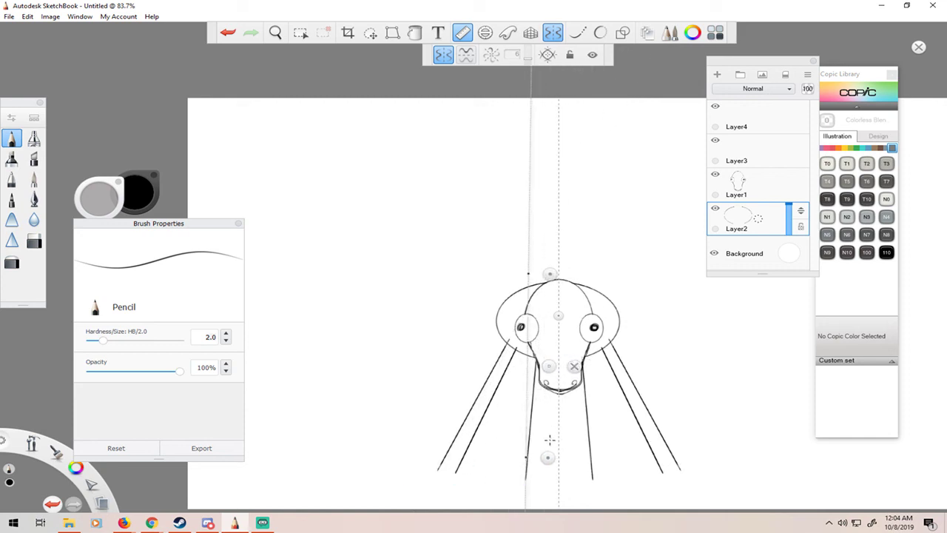
drag(547, 457, 532, 464)
drag(550, 276, 545, 275)
mouse_move(531, 355)
mouse_down()
mouse_move(510, 469)
mouse_move(526, 366)
mouse_move(515, 454)
mouse_up()
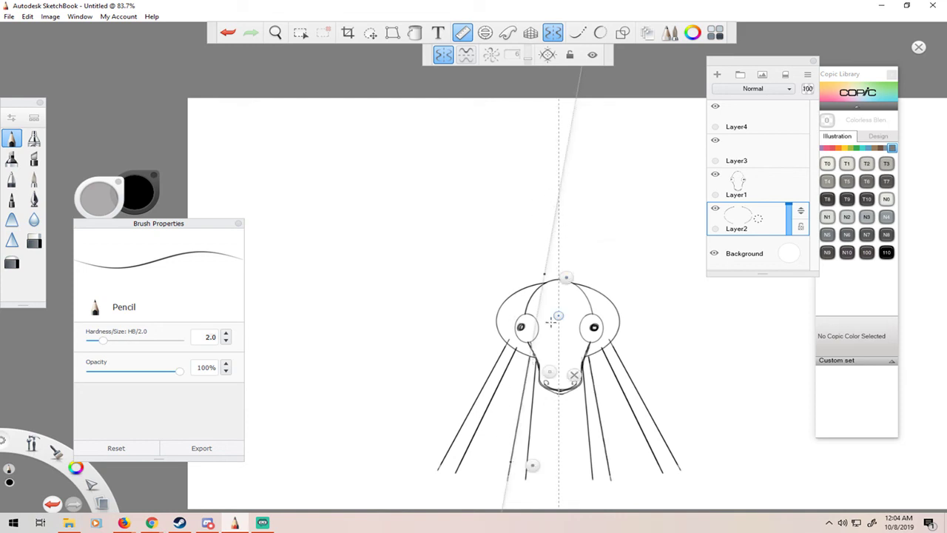
click(574, 376)
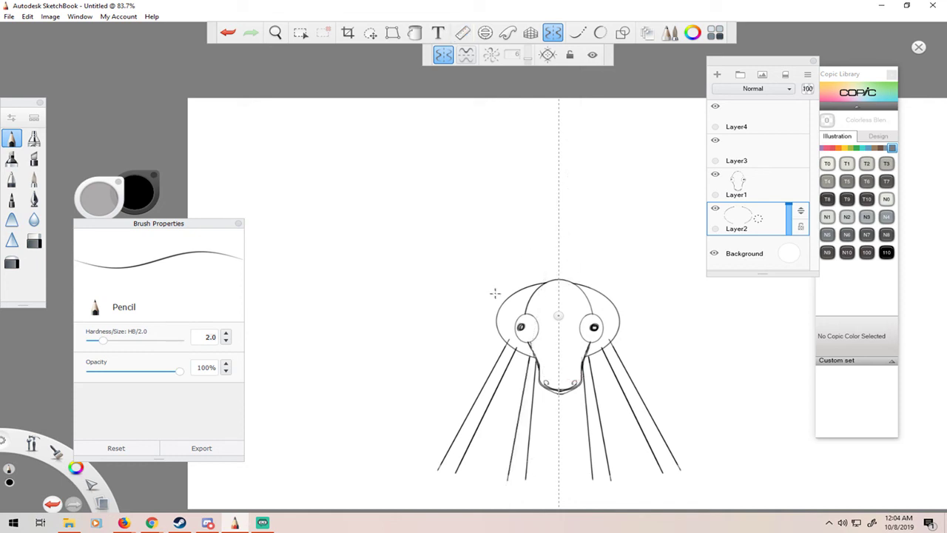
Undo the mirrored erasing, turn off symmetry and erase the outer leg line ends that stick into the oval body.
scroll(520, 343, up, 5)
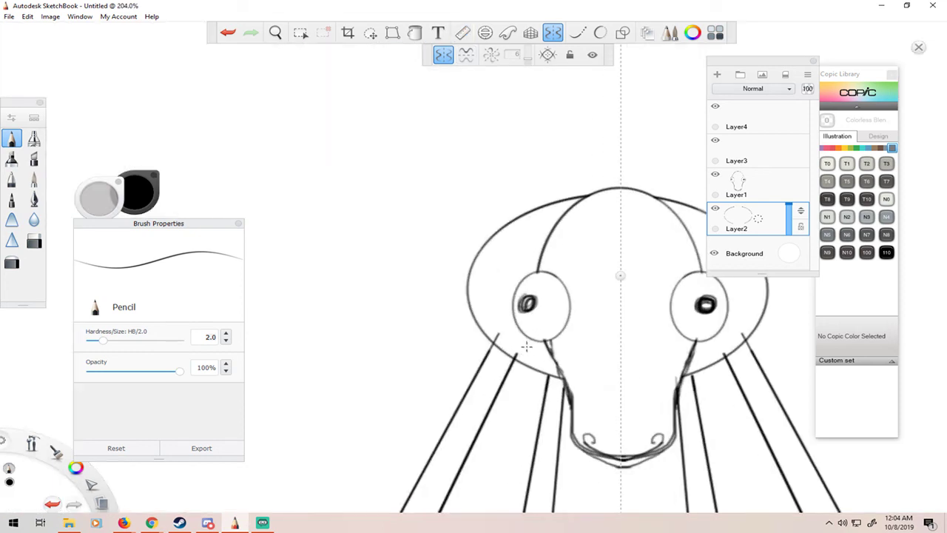
mouse_move(502, 331)
mouse_down()
mouse_move(493, 345)
mouse_move(515, 357)
mouse_up()
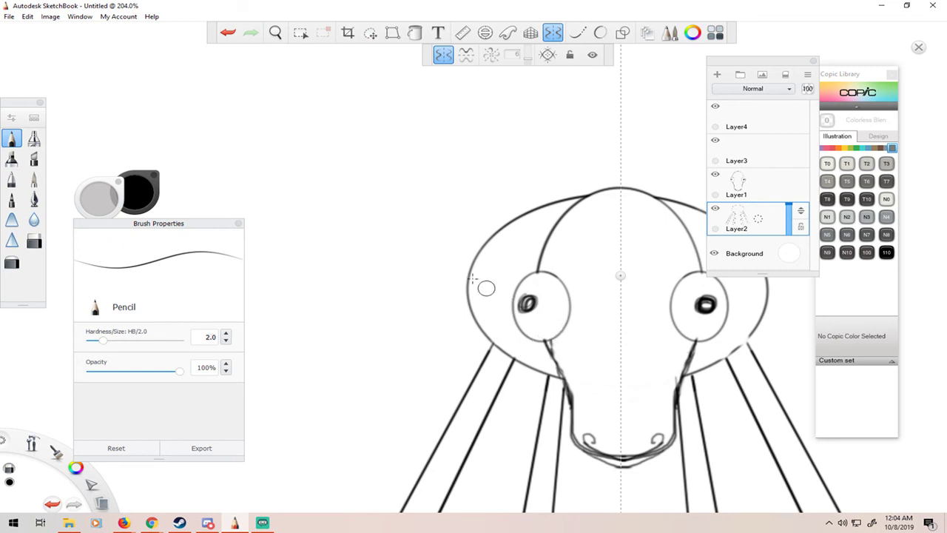
key(ctrl+z)
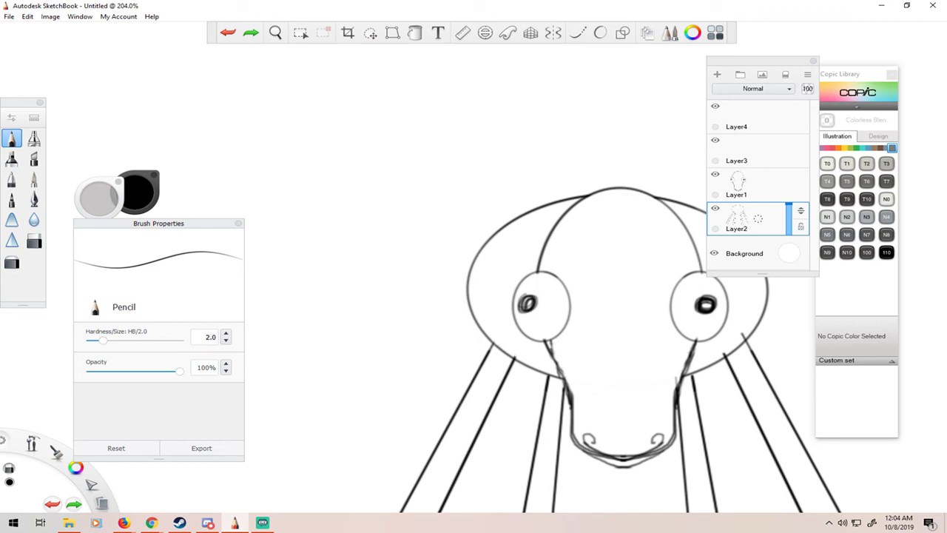
click(517, 358)
click(723, 348)
Set the hard eraser size to 3.9 and touch up the joints between the body outline and the inner leg tops on Layer2.
click(34, 241)
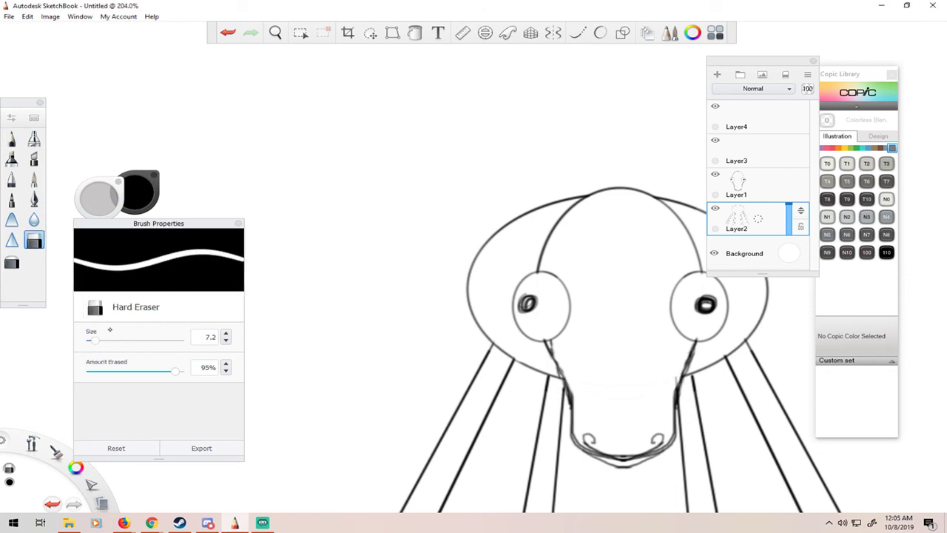
click(91, 340)
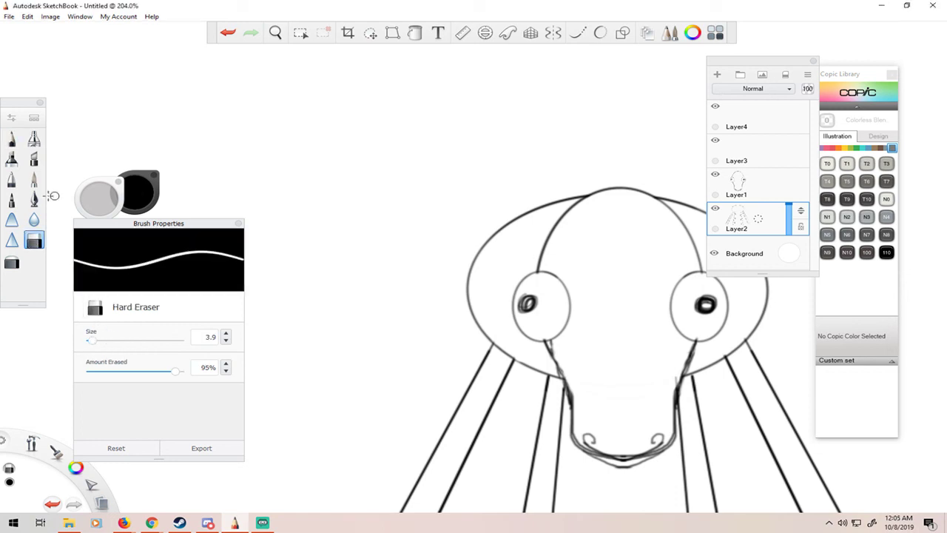
click(11, 140)
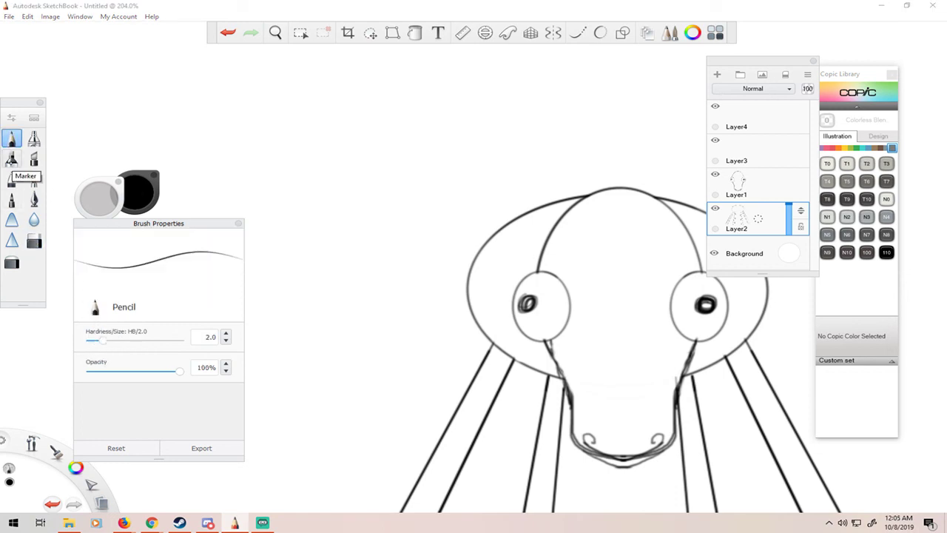
scroll(602, 384, up, 3)
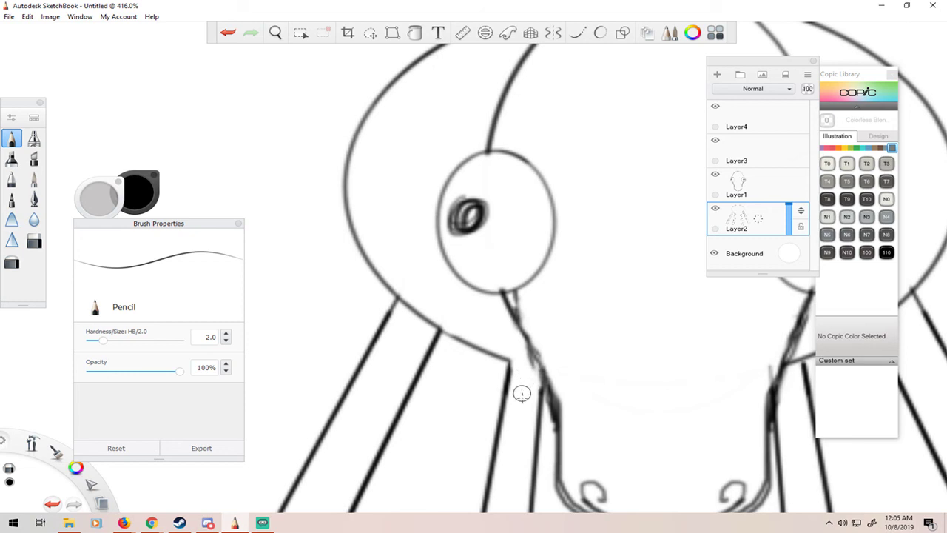
key(space)
drag(727, 351, 597, 355)
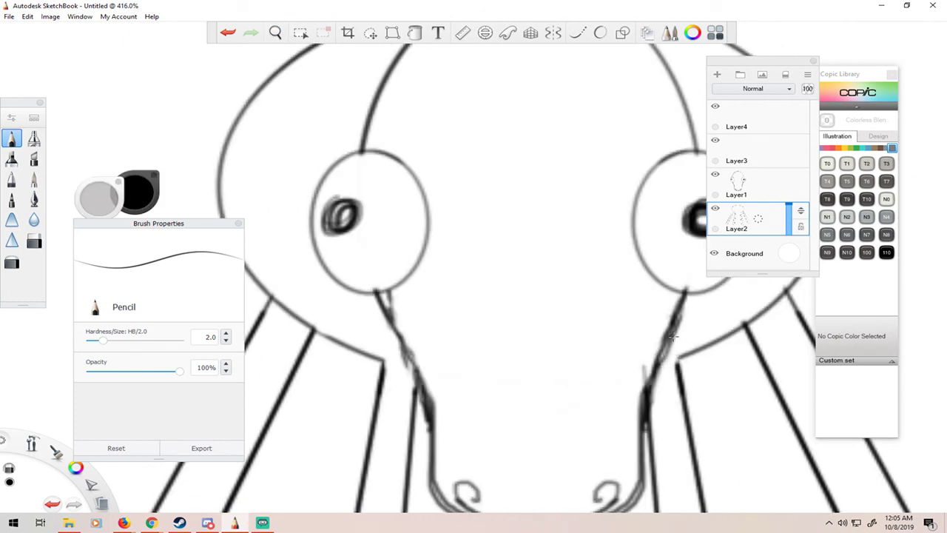
drag(679, 358, 674, 371)
drag(376, 359, 384, 373)
drag(376, 358, 396, 362)
Erase the stray line ends below the eye and beside the upper snout on Layer1.
click(758, 188)
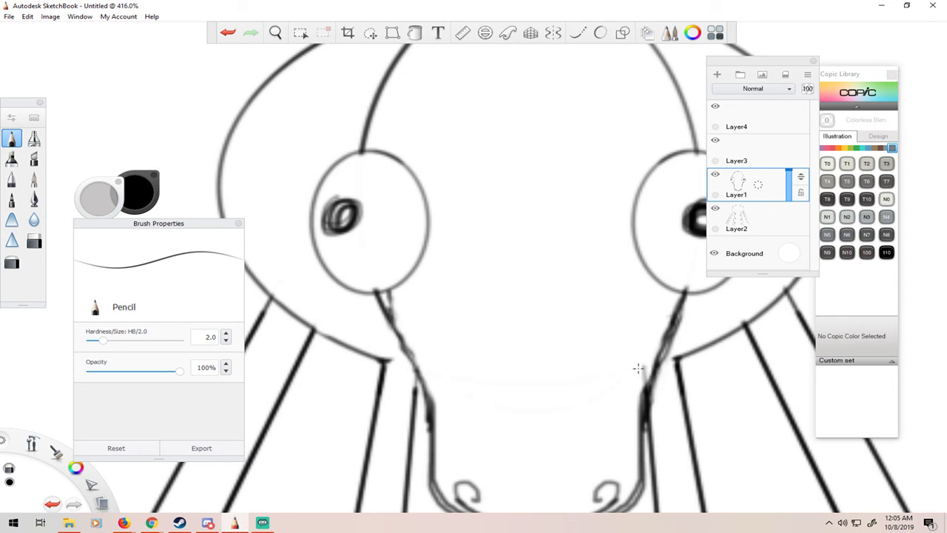
click(754, 209)
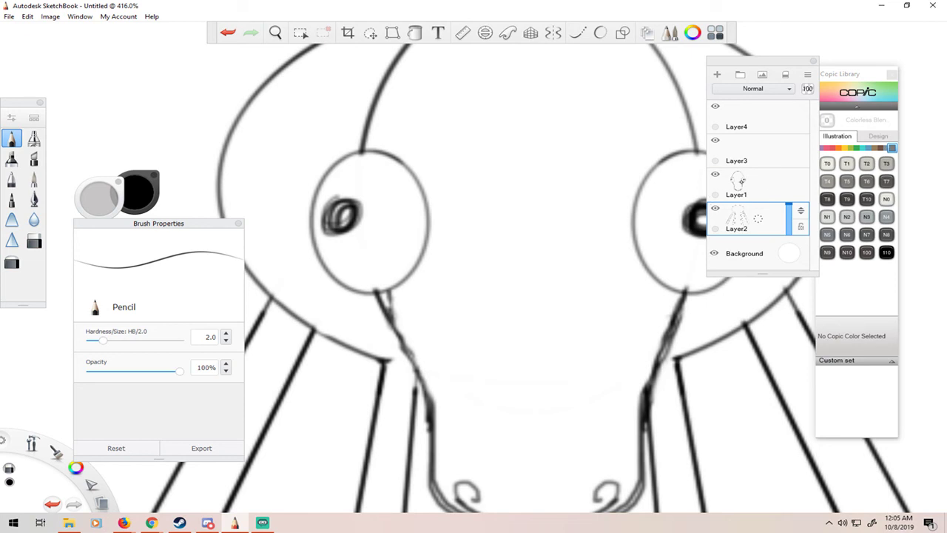
click(736, 185)
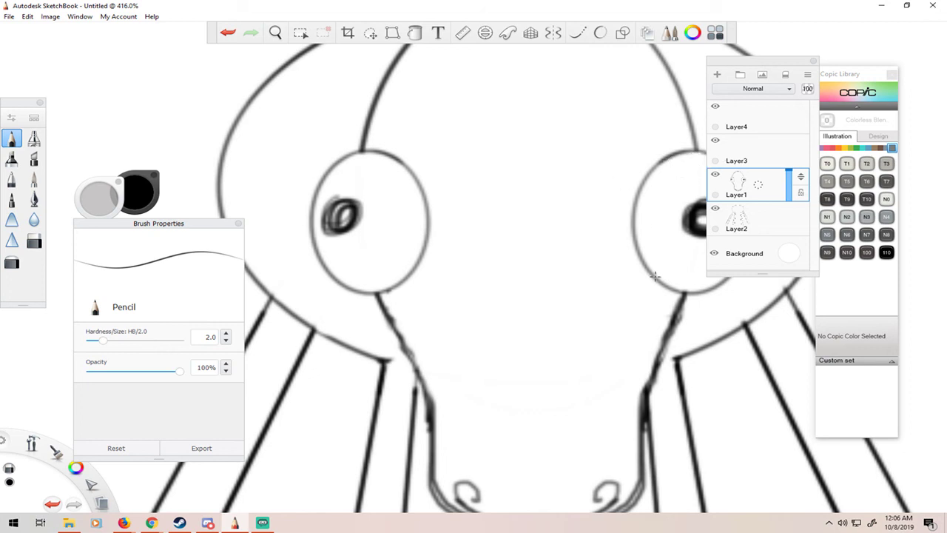
Turn on symmetry, undo the foot line drawn on Layer1, and close the ends of all four legs with short curves on Layer2.
scroll(488, 312, down, 5)
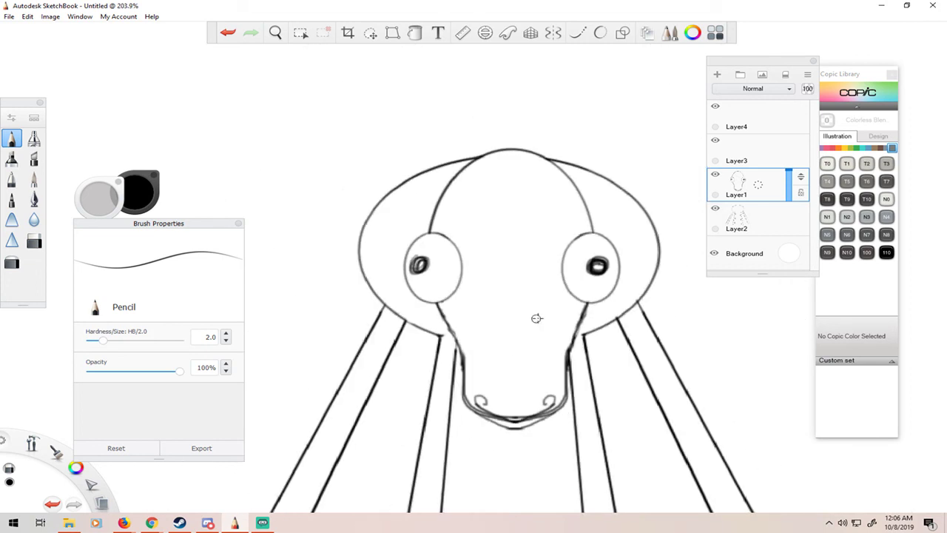
scroll(599, 341, down, 3)
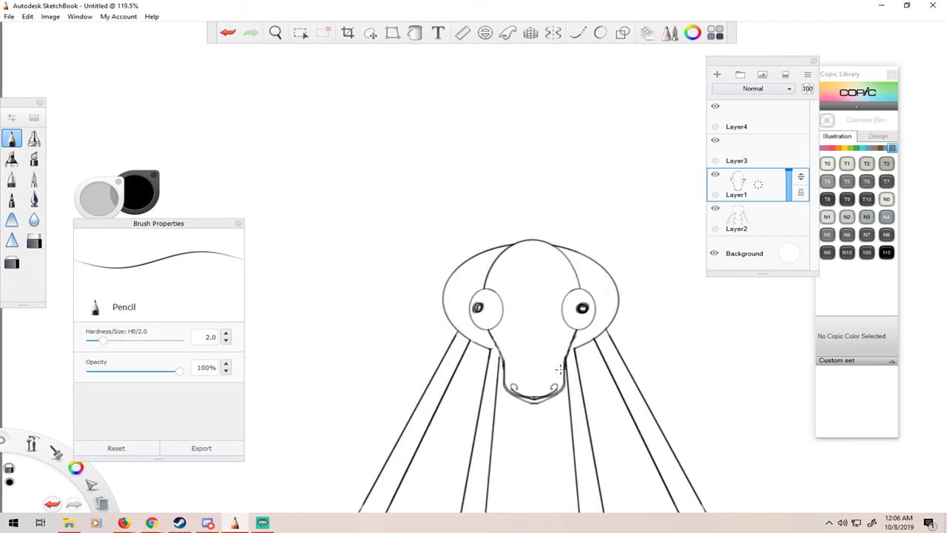
scroll(561, 368, down, 3)
scroll(563, 370, up, 2)
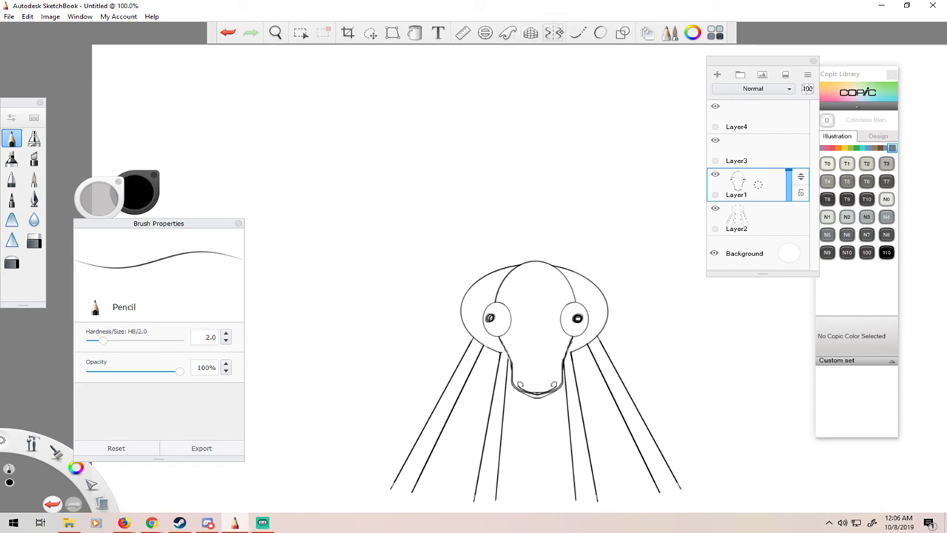
click(554, 32)
drag(653, 403, 653, 326)
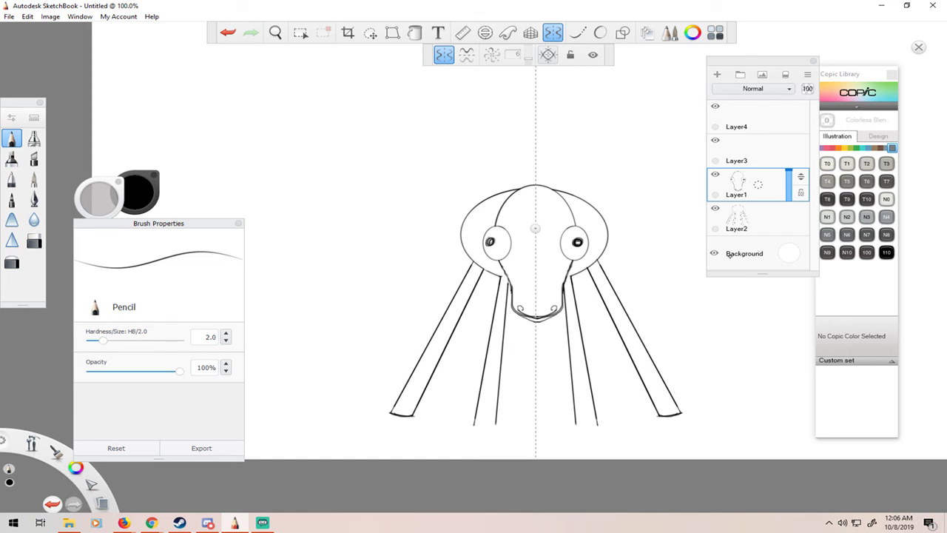
key(ctrl+z)
click(736, 221)
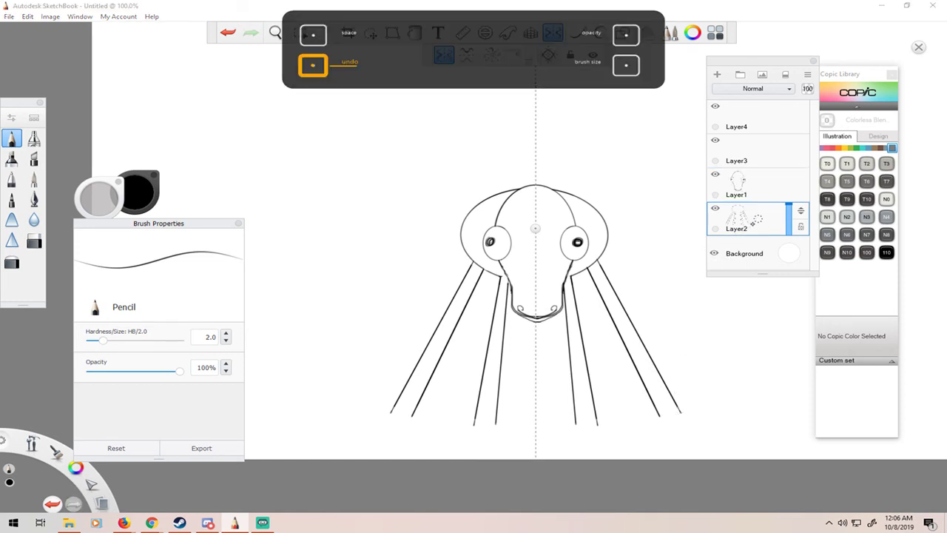
drag(660, 417, 680, 413)
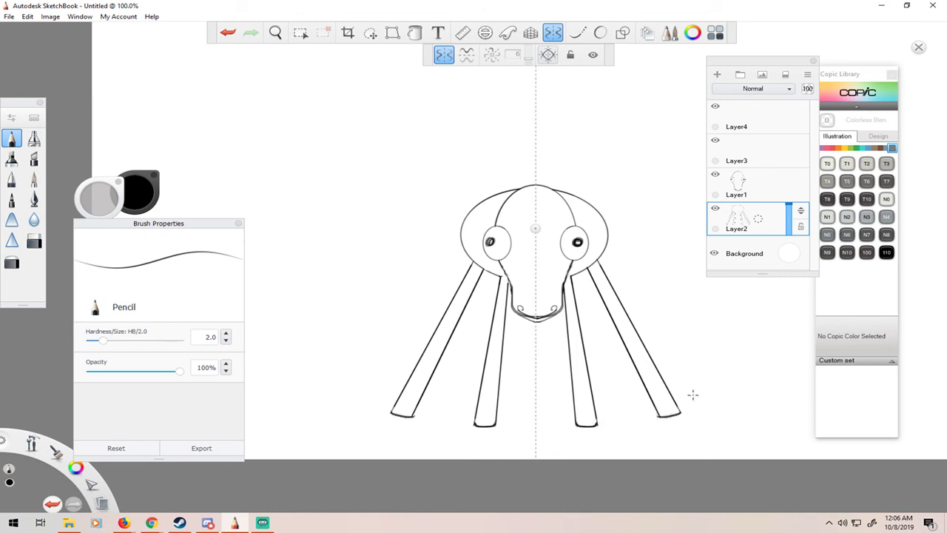
Shape the four leg ends into hooves with a small notch in each bottom edge and a line across the leg above it.
scroll(727, 422, up, 3)
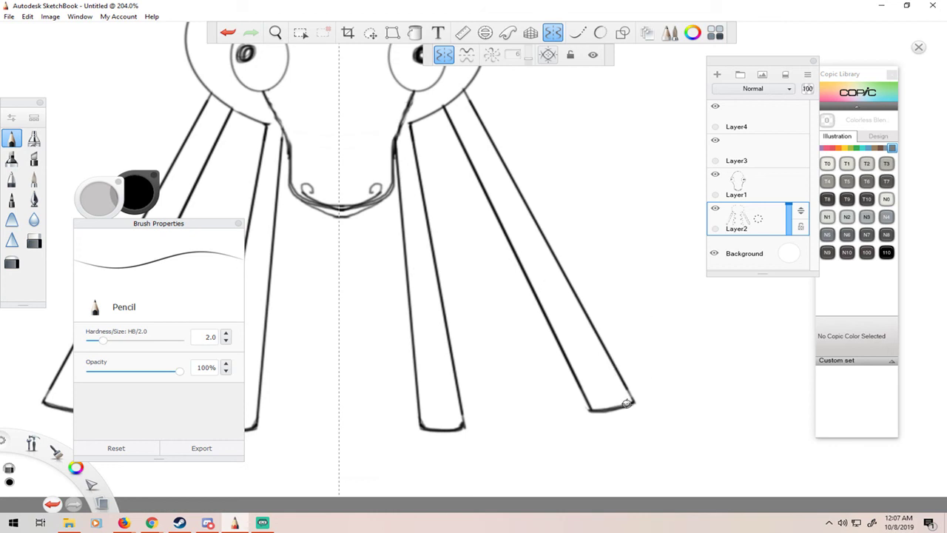
drag(625, 401, 632, 409)
click(624, 404)
mouse_move(427, 374)
mouse_down()
mouse_move(691, 375)
mouse_move(553, 374)
mouse_up()
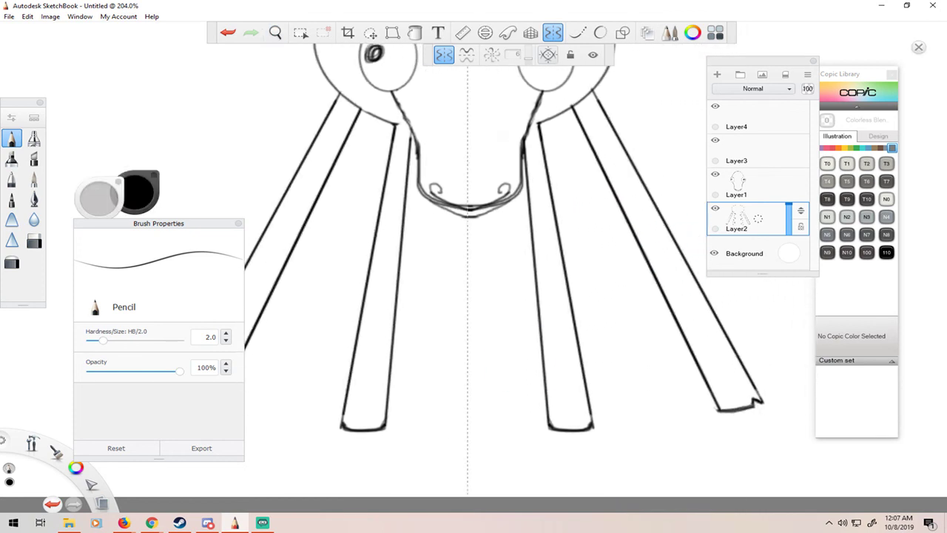
click(566, 430)
key(e)
drag(562, 430, 566, 424)
drag(362, 429, 368, 427)
mouse_move(385, 417)
mouse_down()
mouse_move(343, 412)
mouse_move(391, 416)
mouse_up()
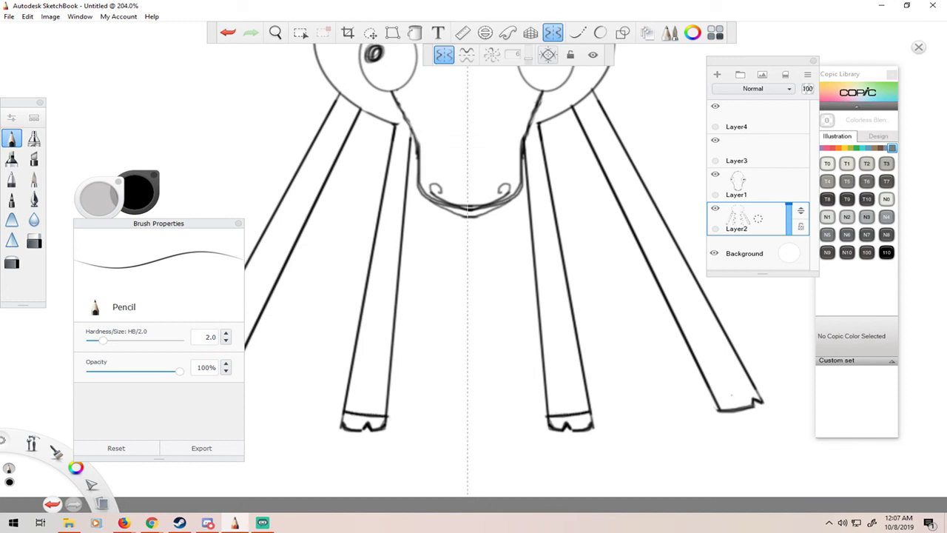
mouse_move(724, 401)
mouse_down()
mouse_move(746, 394)
mouse_move(720, 402)
mouse_up()
Draw a mirrored pair of short, thick horn base lines on the forehead on Layer3.
drag(626, 229, 626, 425)
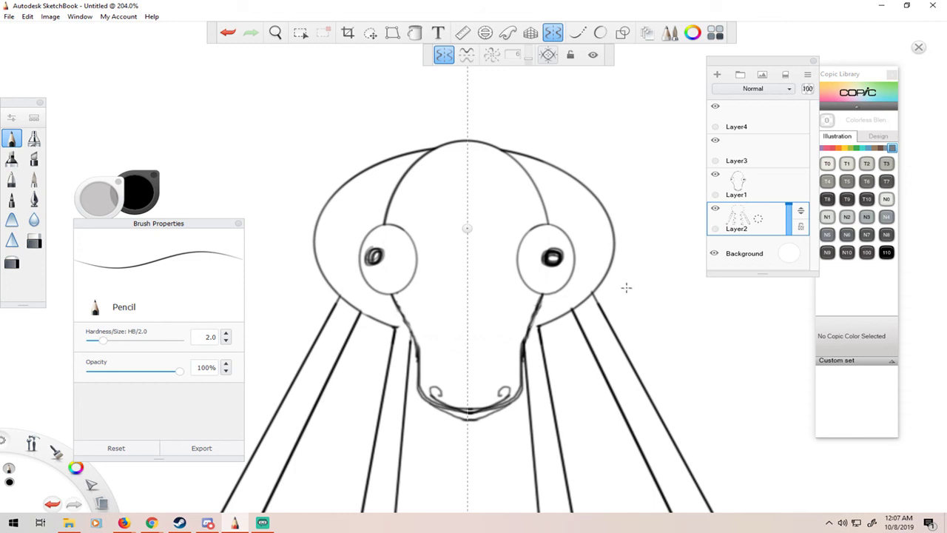
scroll(626, 287, down, 4)
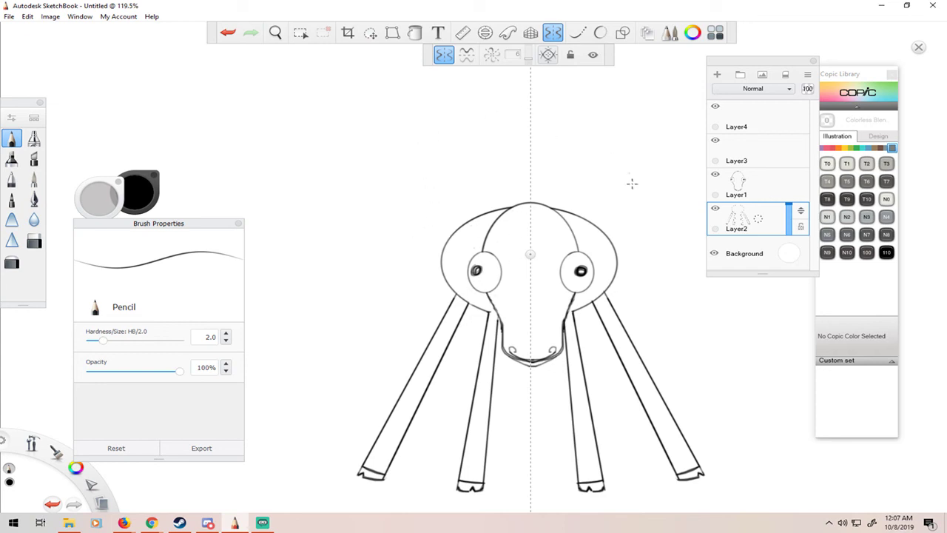
key(space)
mouse_move(664, 143)
mouse_down()
mouse_move(663, 178)
mouse_move(621, 179)
mouse_up()
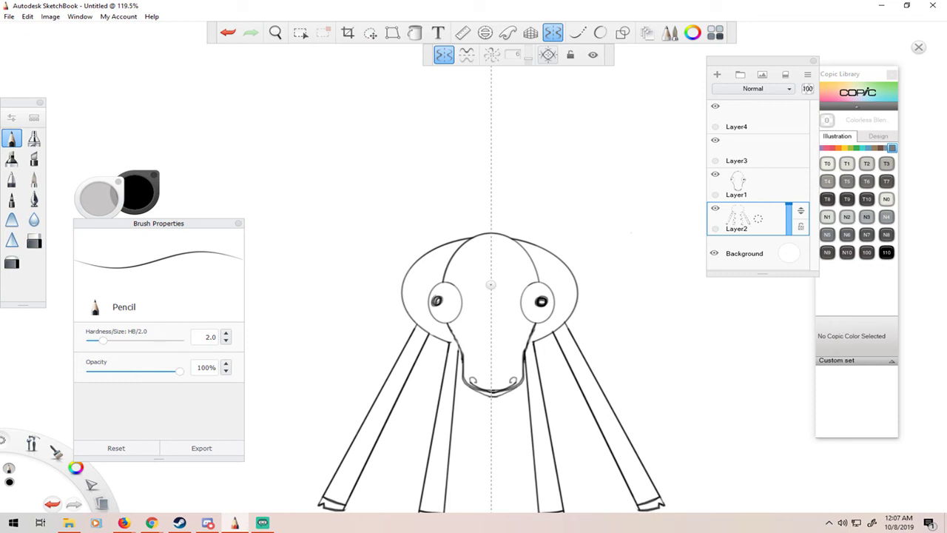
click(733, 152)
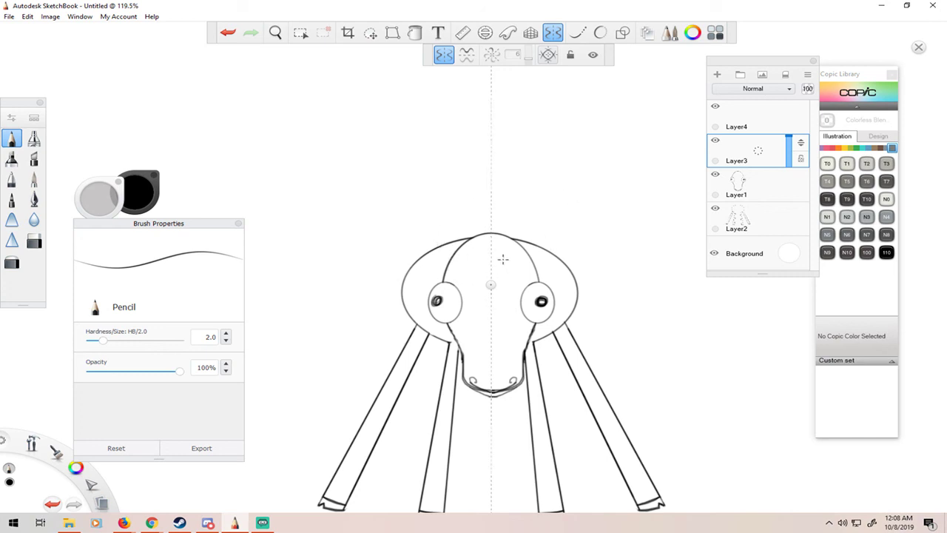
mouse_move(509, 262)
mouse_down()
mouse_move(521, 262)
mouse_move(503, 261)
mouse_up()
scroll(506, 262, down, 3)
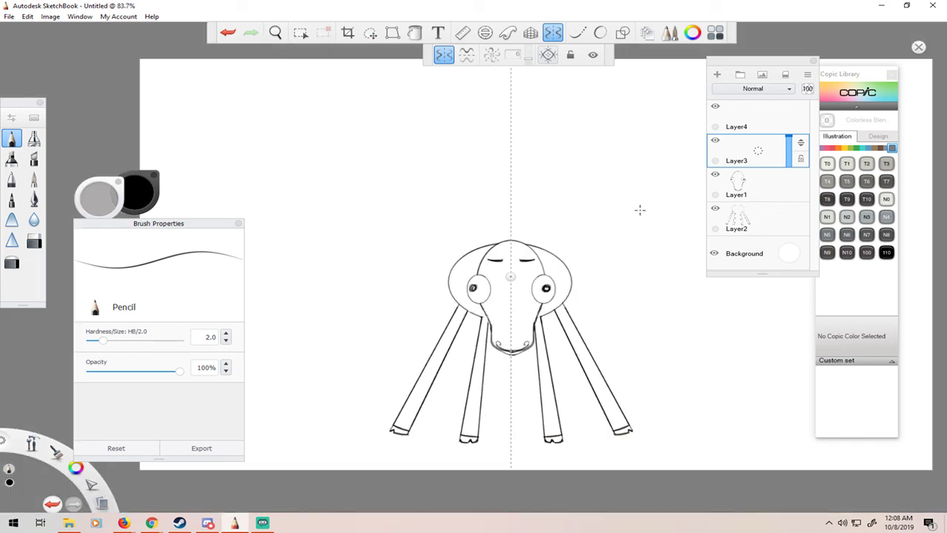
key(space)
mouse_move(582, 197)
mouse_down()
mouse_move(582, 228)
mouse_move(559, 229)
mouse_up()
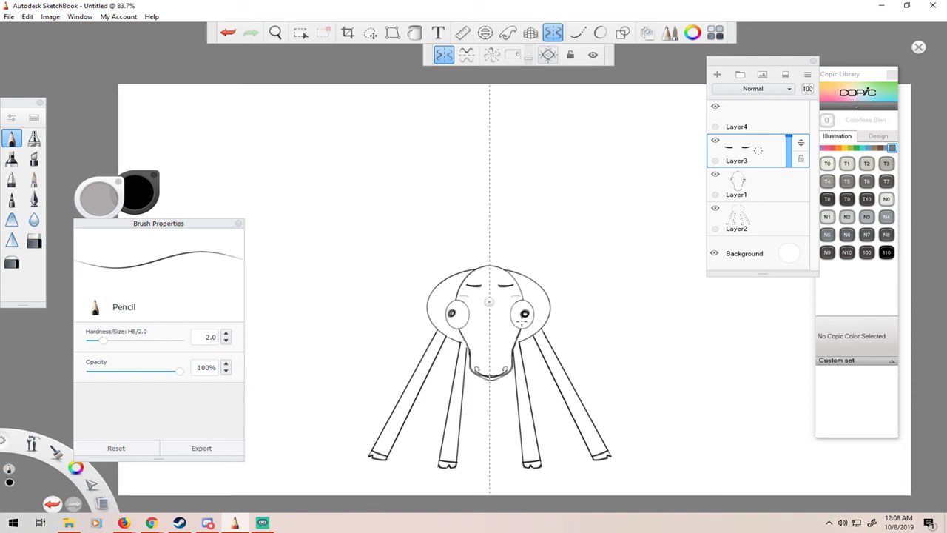
Try a mirrored pair of upright wavy horn lines above the forehead on Layer3, and undo them.
key(ctrl+z)
drag(507, 268, 525, 256)
key(ctrl+z)
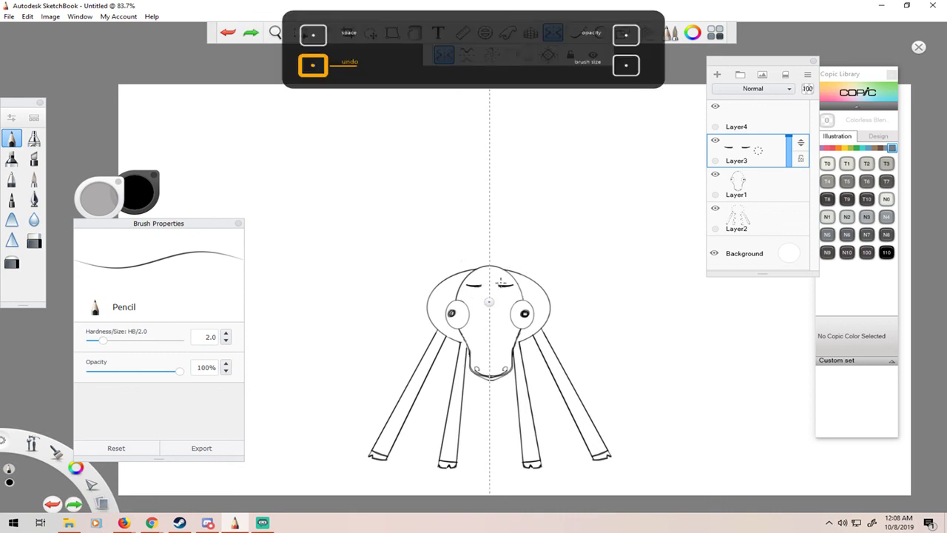
key(ctrl+y)
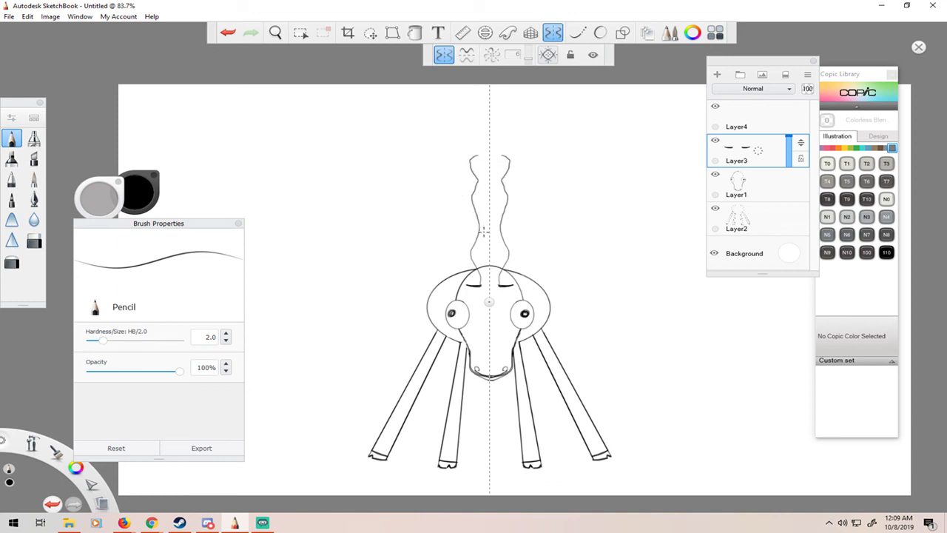
key(ctrl+z)
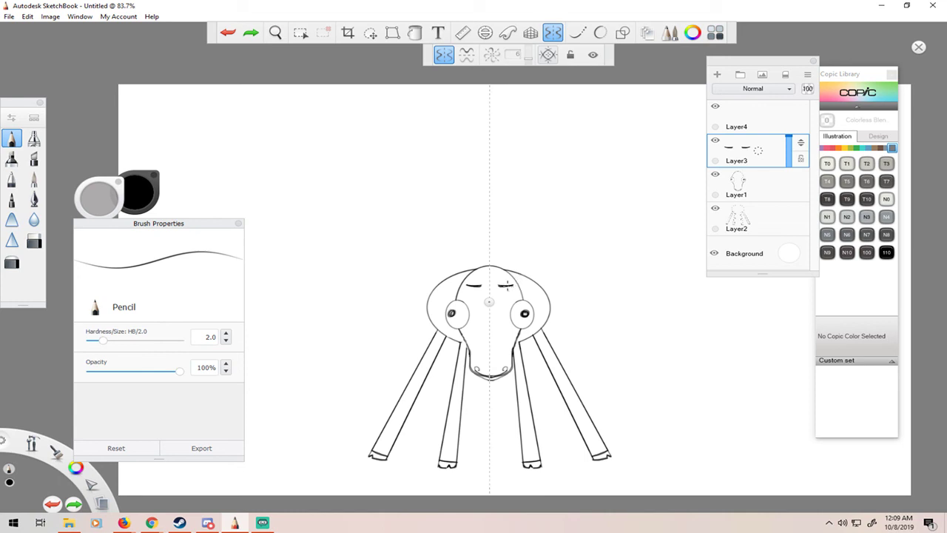
Draw a mirrored pair of wavy horns on Layer3, slanting outward from the forehead base lines and ending in points.
drag(544, 243, 603, 162)
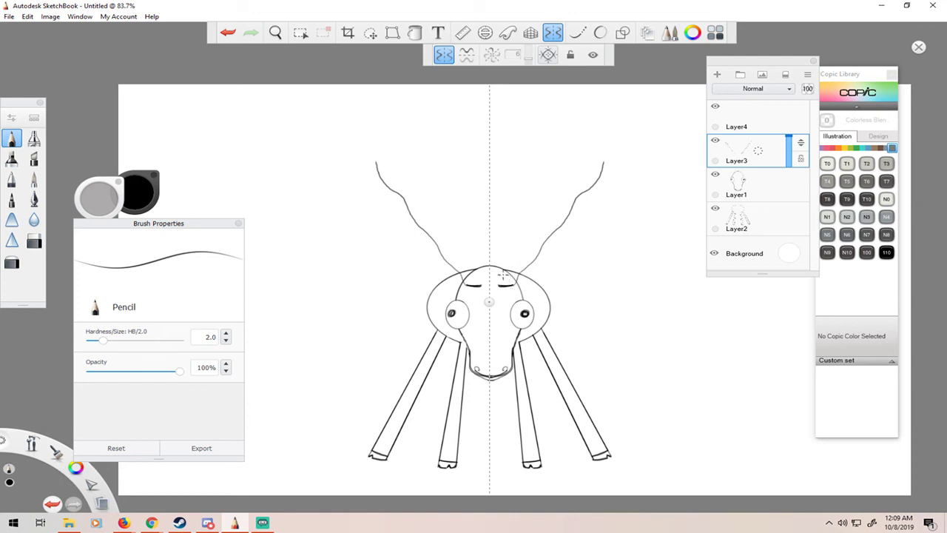
key(e)
drag(453, 244, 417, 194)
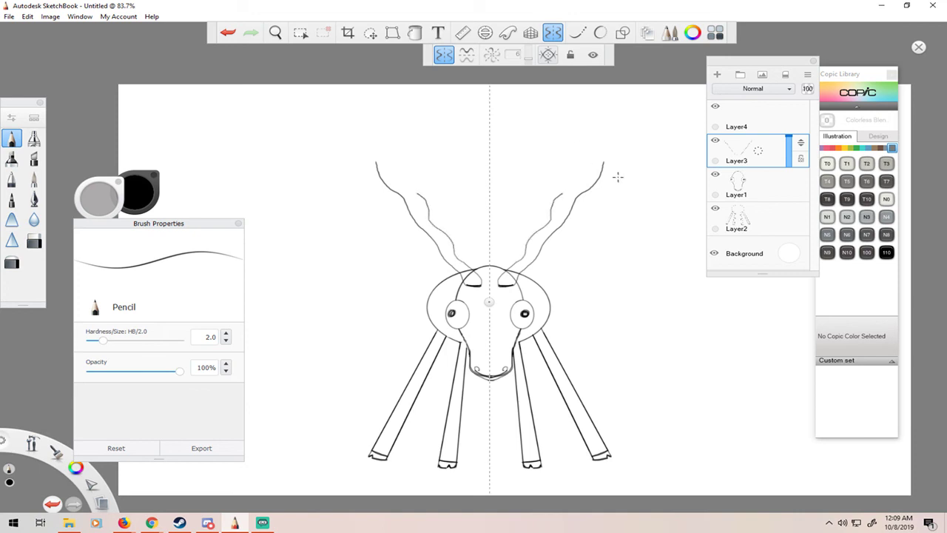
key(ctrl+z)
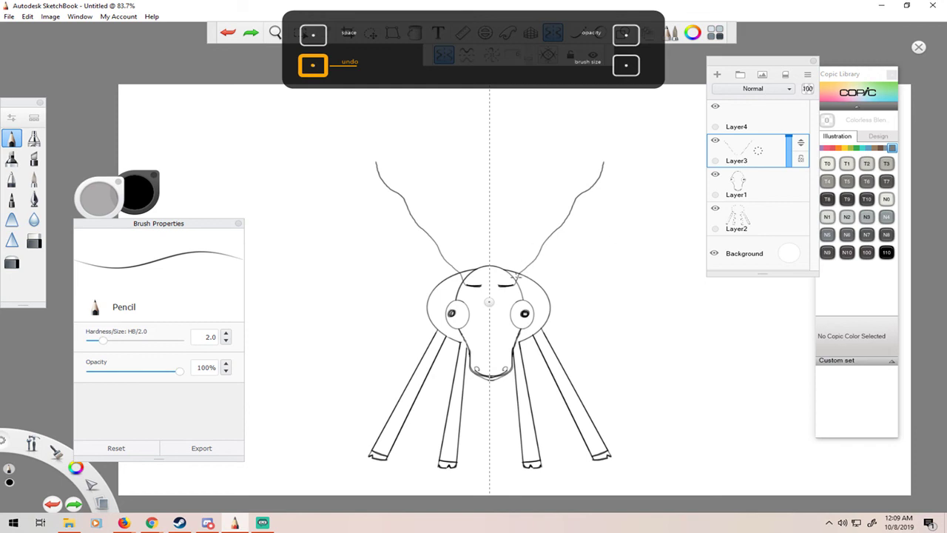
drag(500, 285, 510, 261)
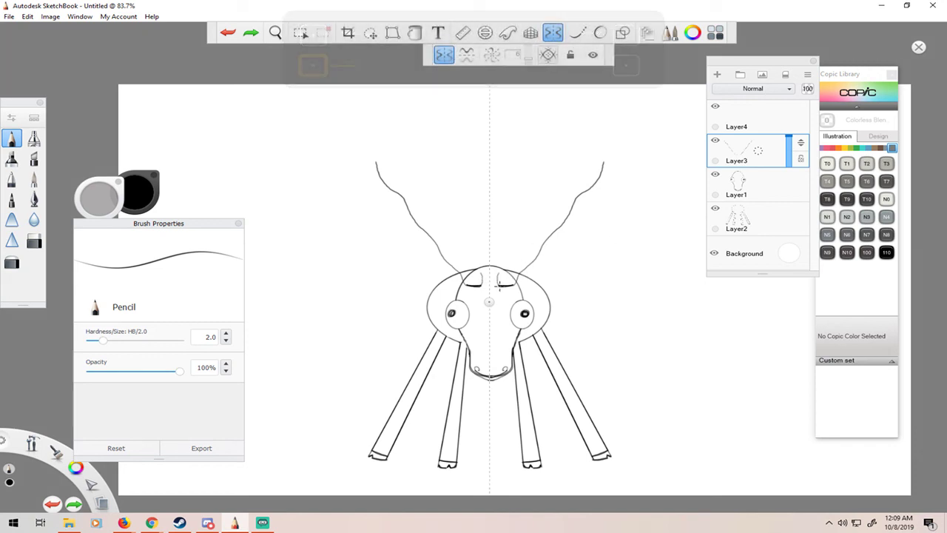
drag(452, 233, 384, 165)
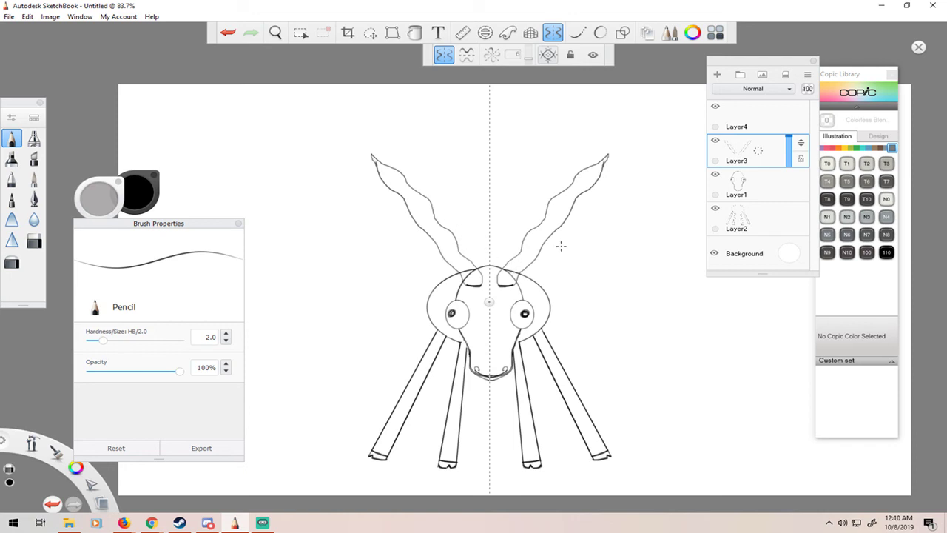
Erase the head outline on Layer1 and the body outline on Layer2 where they run through the horn bases.
scroll(555, 270, up, 5)
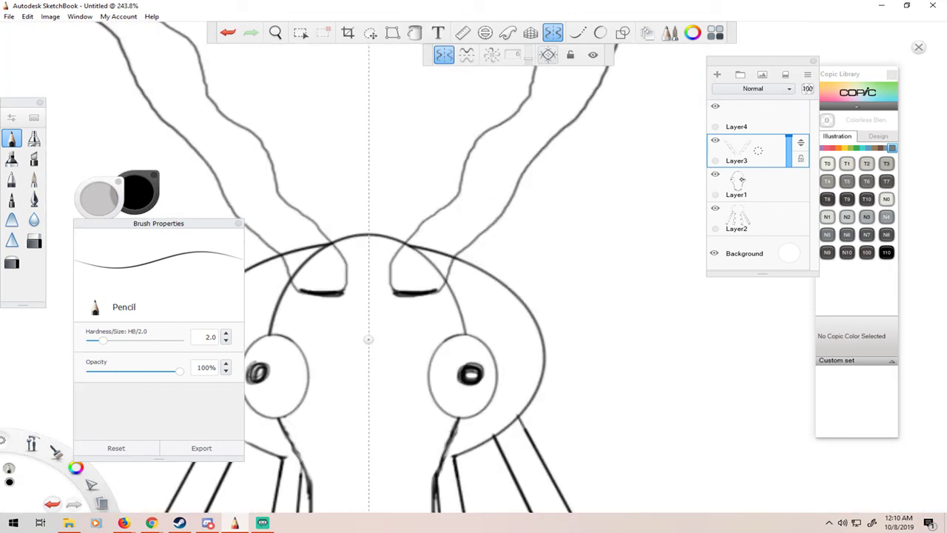
click(741, 179)
drag(411, 247, 444, 278)
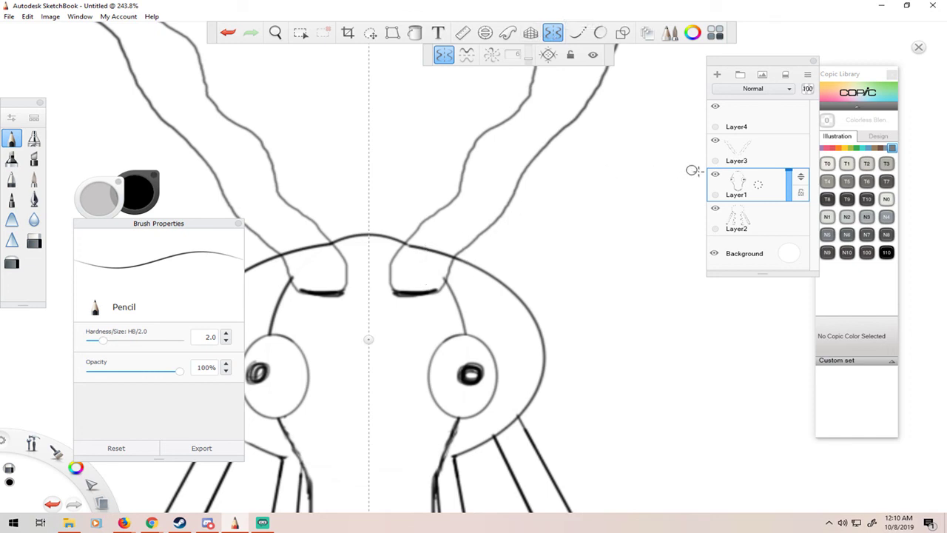
click(740, 219)
click(422, 247)
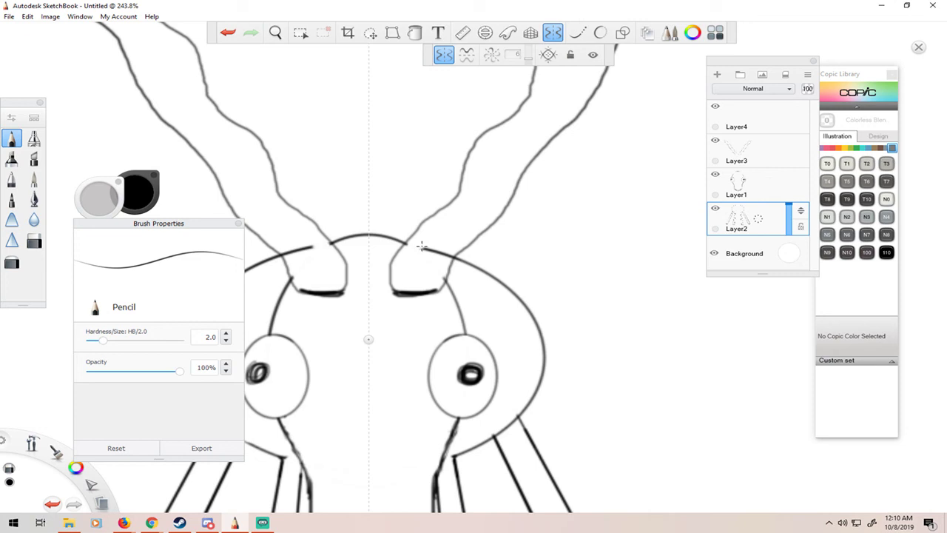
mouse_move(422, 246)
mouse_down()
mouse_move(453, 257)
mouse_move(411, 243)
mouse_up()
click(737, 185)
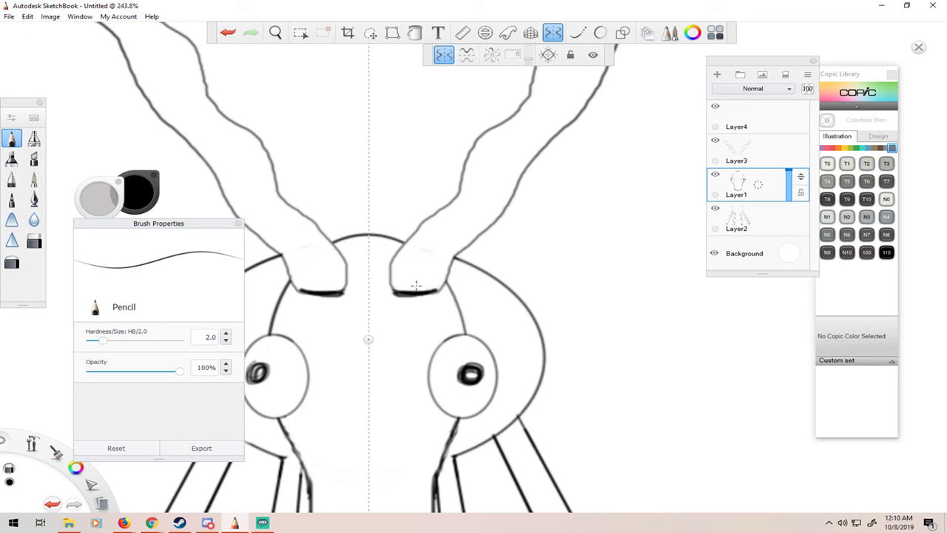
Turn off mirror symmetry for drawing on the muzzle.
scroll(466, 270, down, 5)
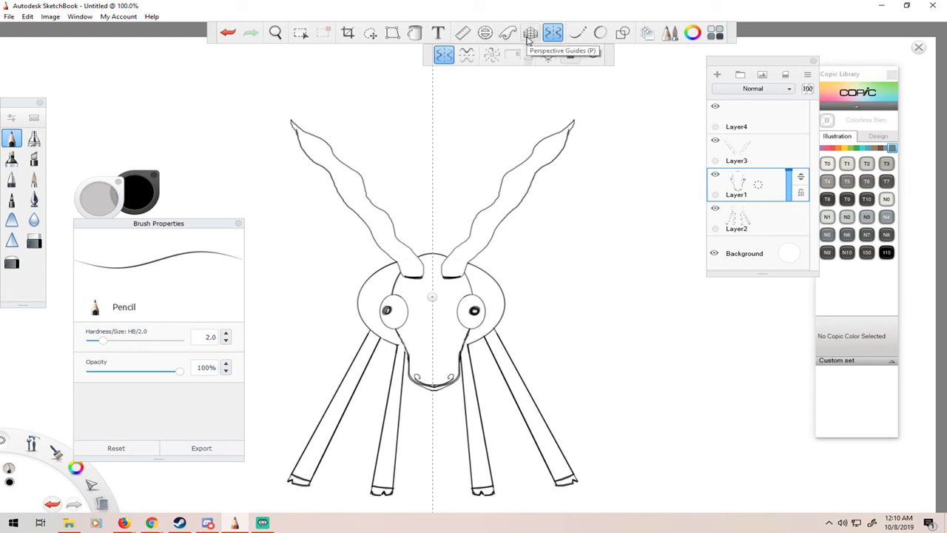
click(554, 33)
scroll(496, 358, up, 3)
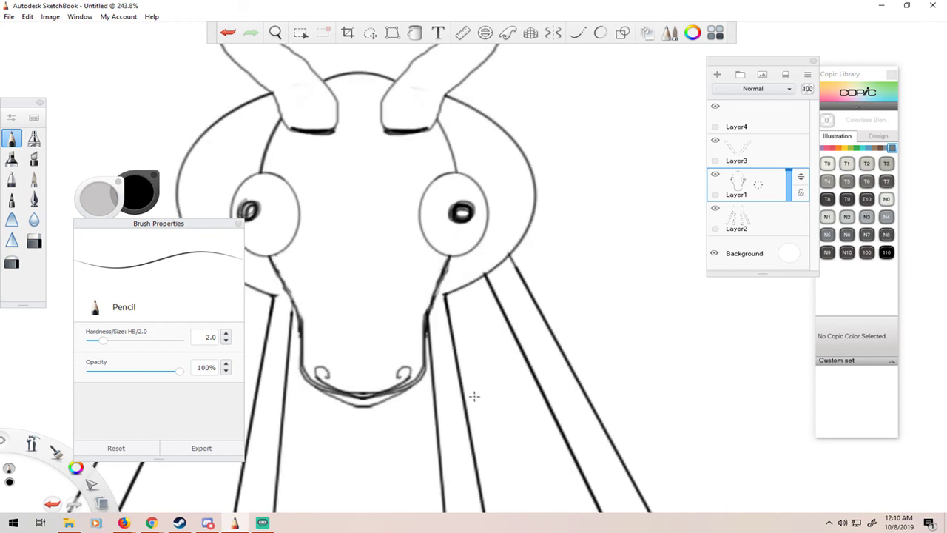
scroll(474, 395, up, 3)
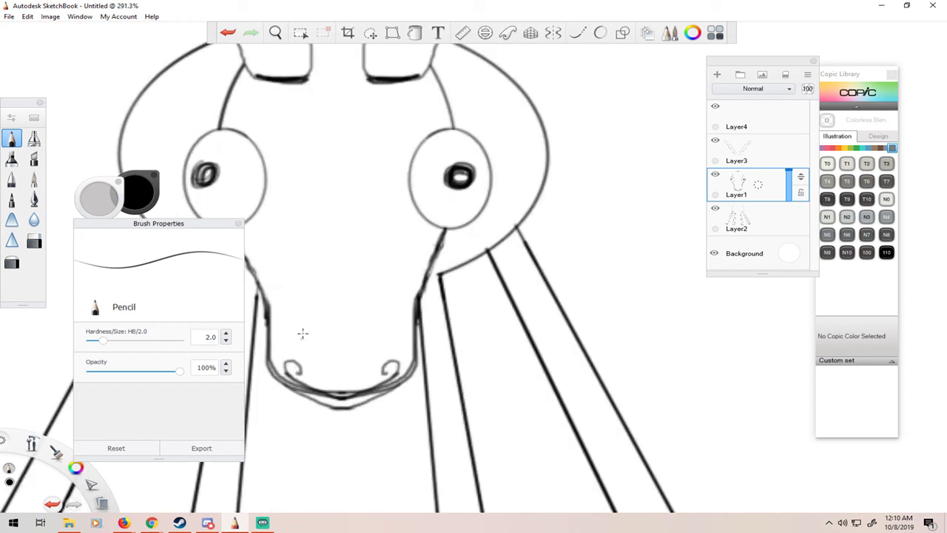
drag(387, 408, 616, 368)
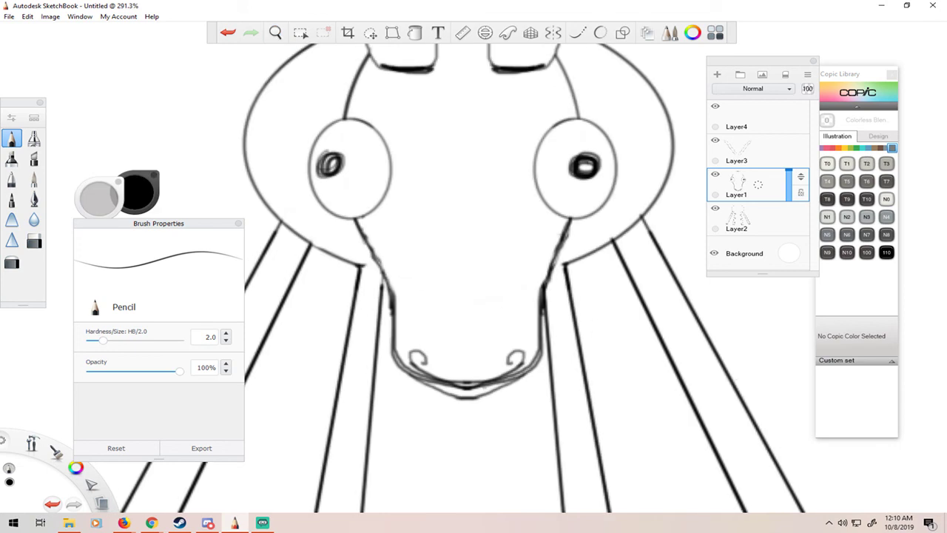
drag(481, 404, 482, 308)
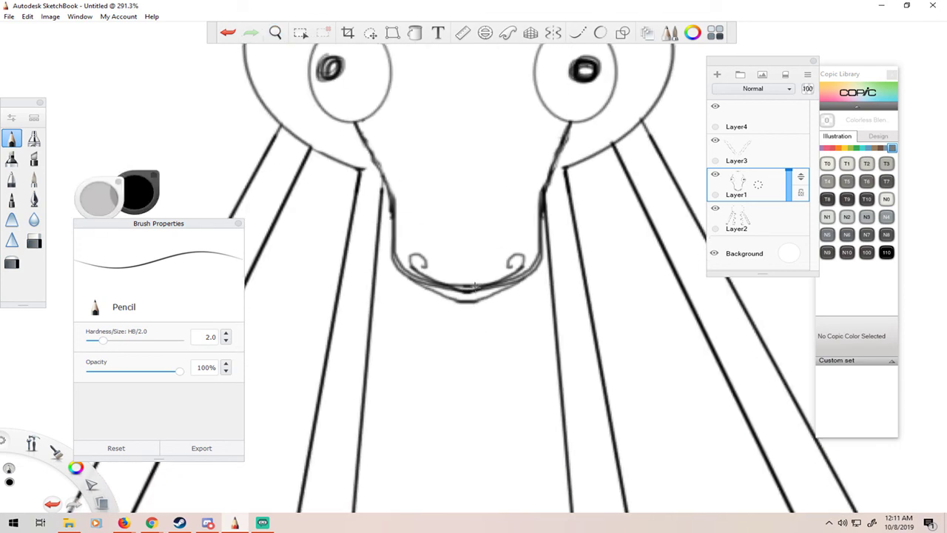
Try a short rounded tongue hanging from the mouth on Layer1, and undo it.
mouse_move(472, 296)
mouse_down()
mouse_move(470, 331)
mouse_move(502, 328)
mouse_move(489, 312)
mouse_move(498, 288)
mouse_up()
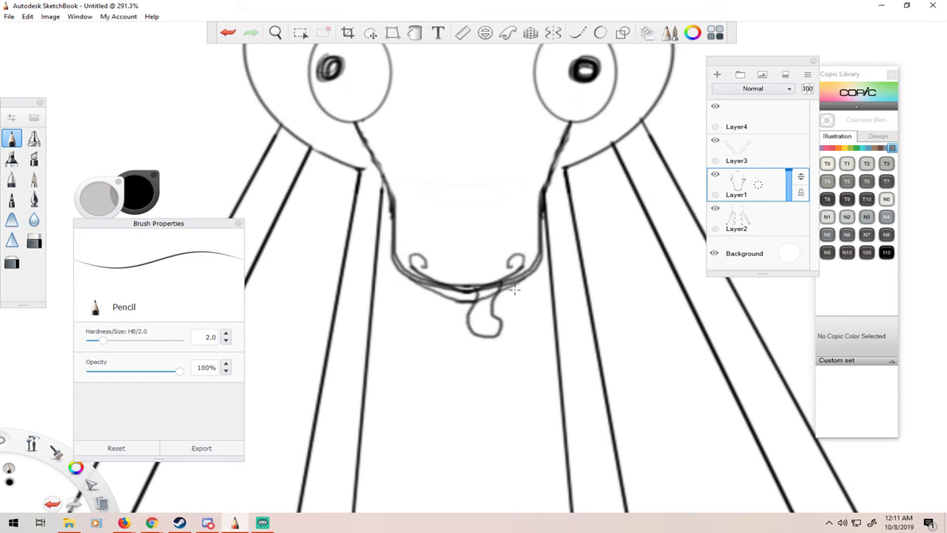
key(ctrl+z)
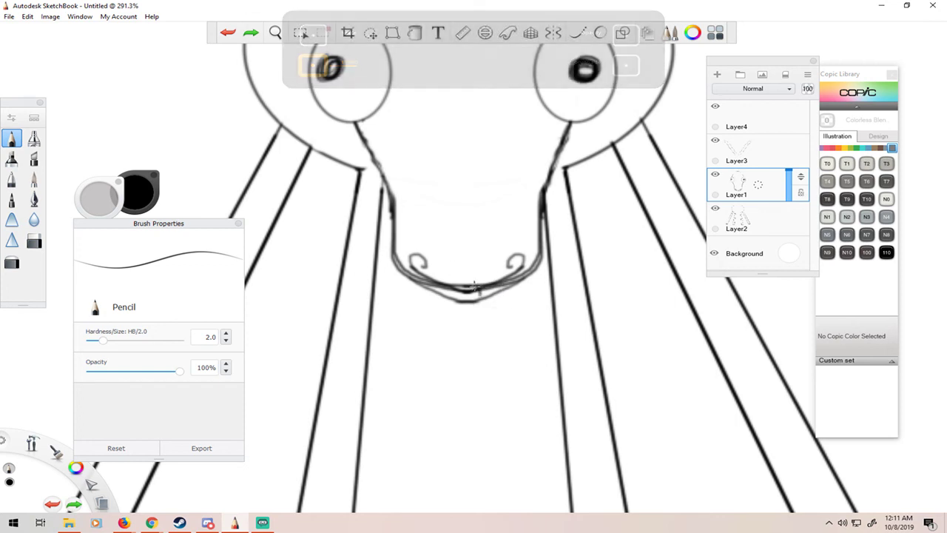
key(ctrl+z)
Draw a long, curved tongue hanging off-centre from the mouth on Layer1, with short crease lines along its middle.
mouse_move(480, 291)
mouse_down()
mouse_move(473, 337)
mouse_move(499, 376)
mouse_move(518, 367)
mouse_move(493, 332)
mouse_move(501, 282)
mouse_up()
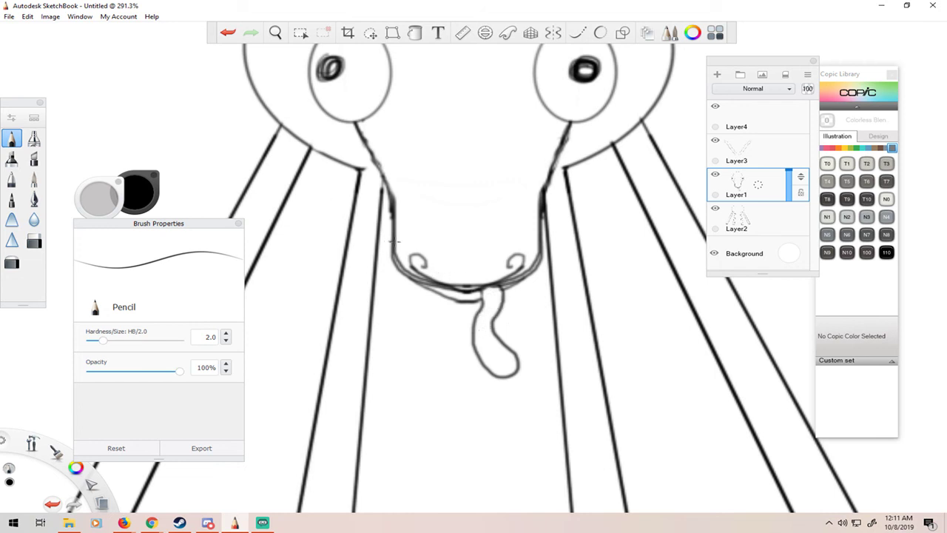
drag(489, 288, 486, 320)
drag(488, 341, 491, 352)
Draw a short curved brow line above each eye, and make Layer3 the active layer.
scroll(575, 336, down, 3)
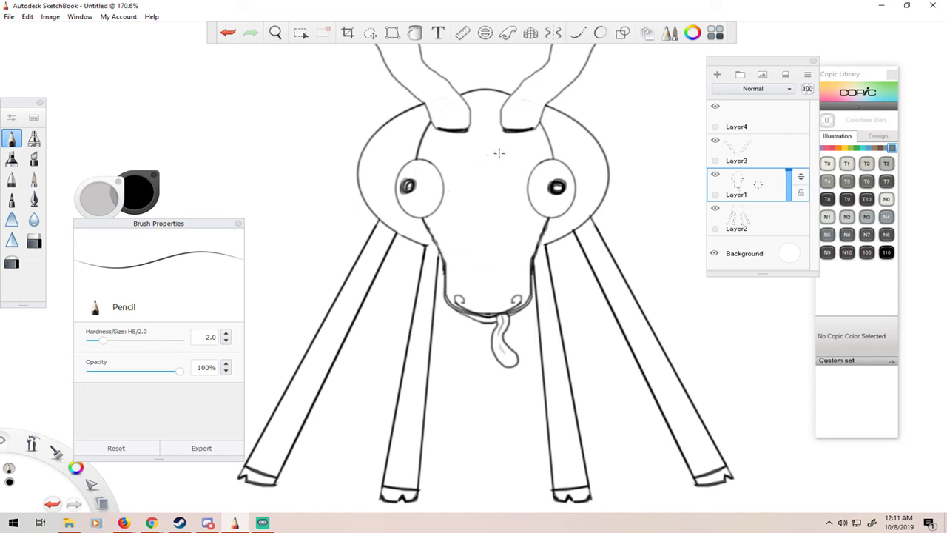
drag(533, 155, 546, 154)
drag(435, 151, 451, 150)
key(ctrl+z)
drag(437, 152, 459, 150)
click(737, 148)
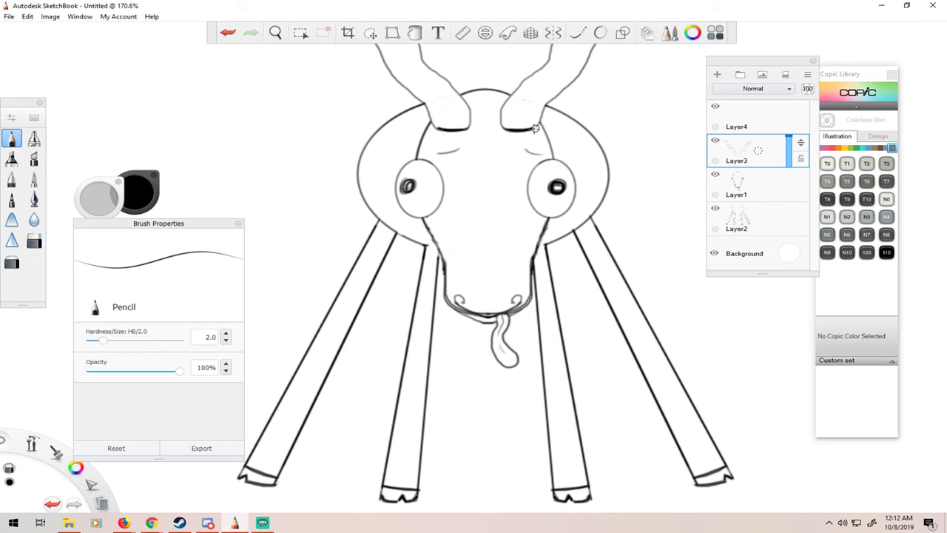
drag(525, 150, 543, 154)
Draw a long horizontal ground line just beneath the hooves using the ruler, and close the ruler.
key(space)
drag(639, 158, 638, 271)
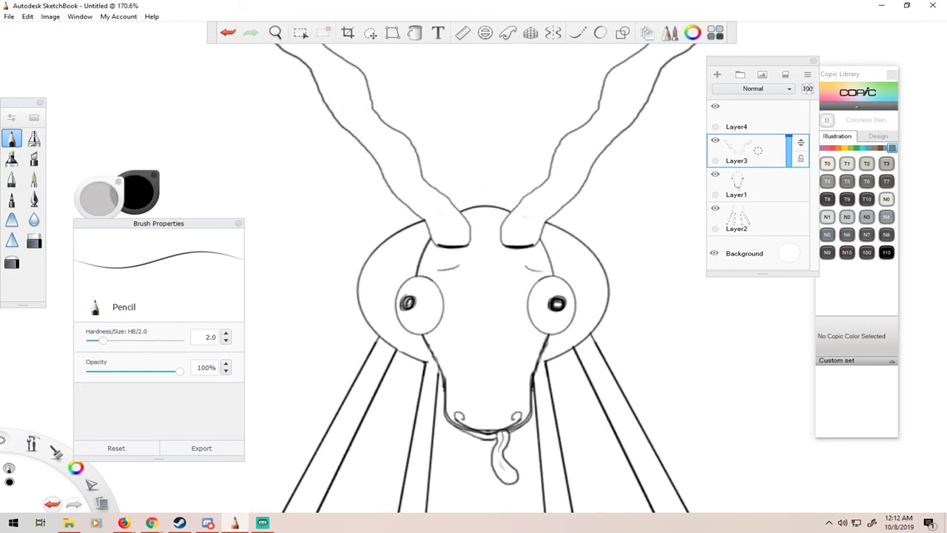
scroll(758, 150, down, 5)
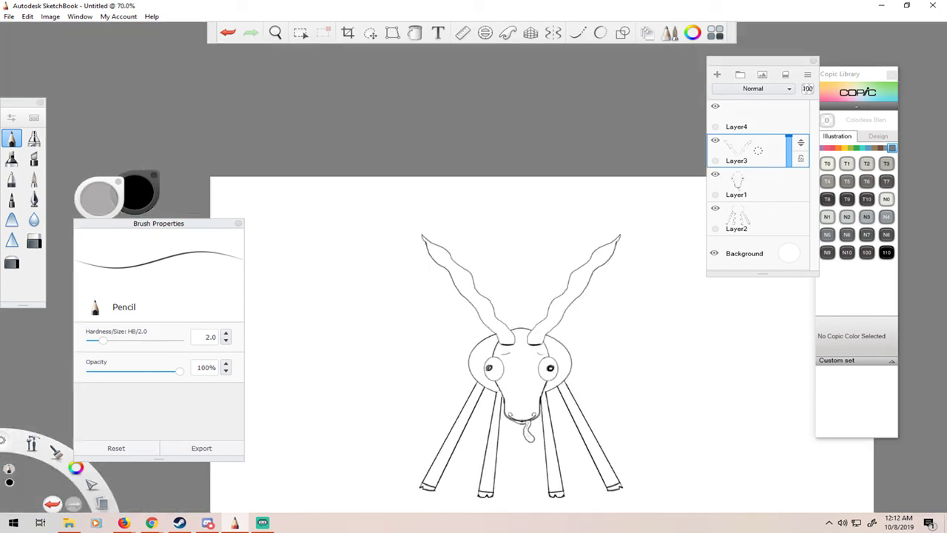
key(space)
drag(588, 355, 555, 319)
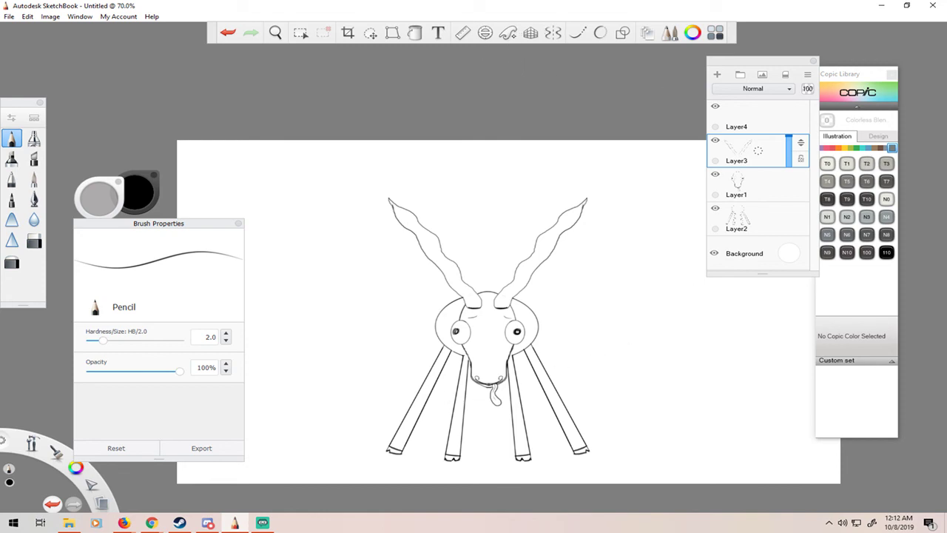
click(462, 33)
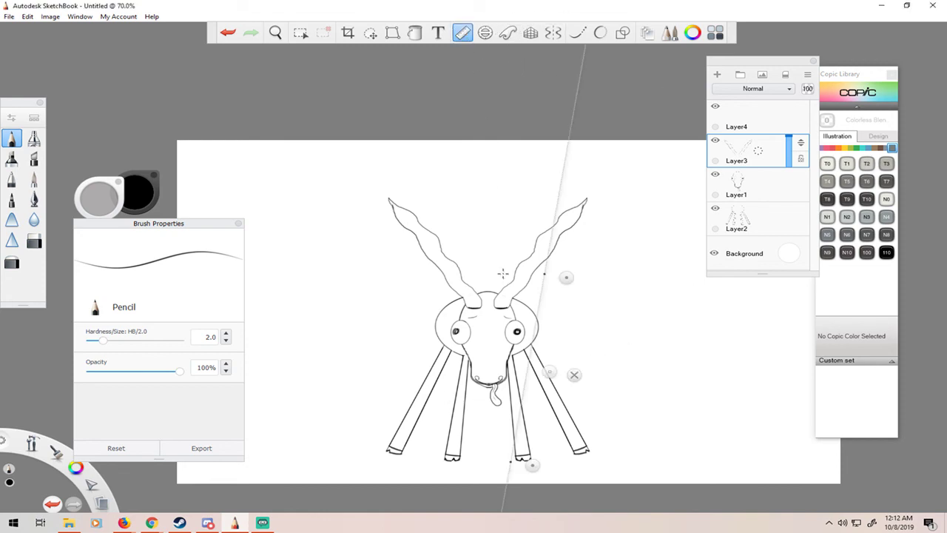
drag(534, 466, 339, 295)
mouse_move(438, 292)
mouse_down()
mouse_move(505, 484)
mouse_move(504, 459)
mouse_move(208, 465)
mouse_move(819, 467)
mouse_up()
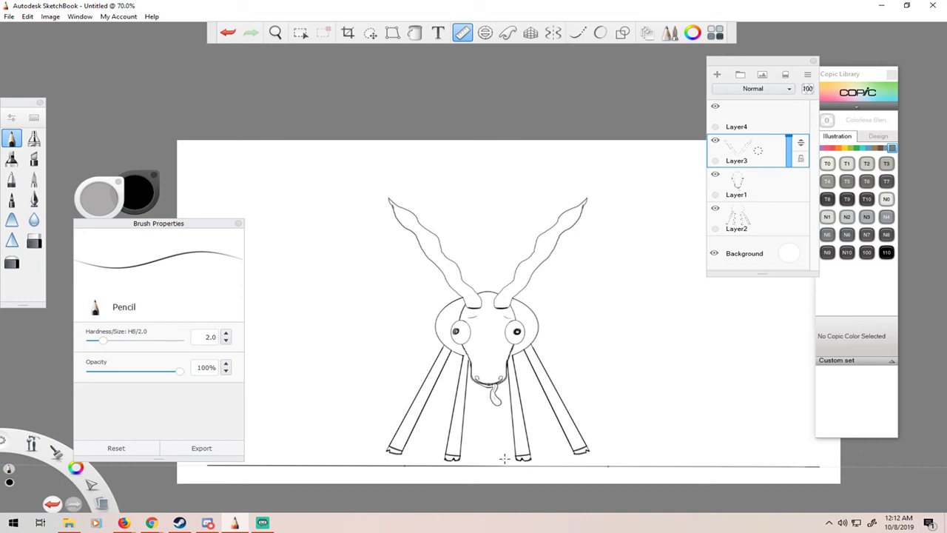
drag(503, 458, 504, 459)
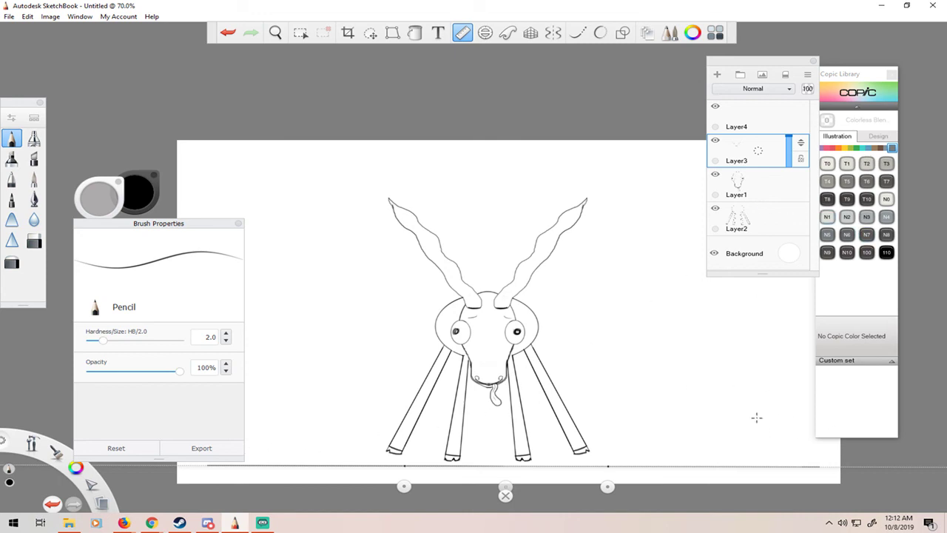
drag(505, 487, 504, 483)
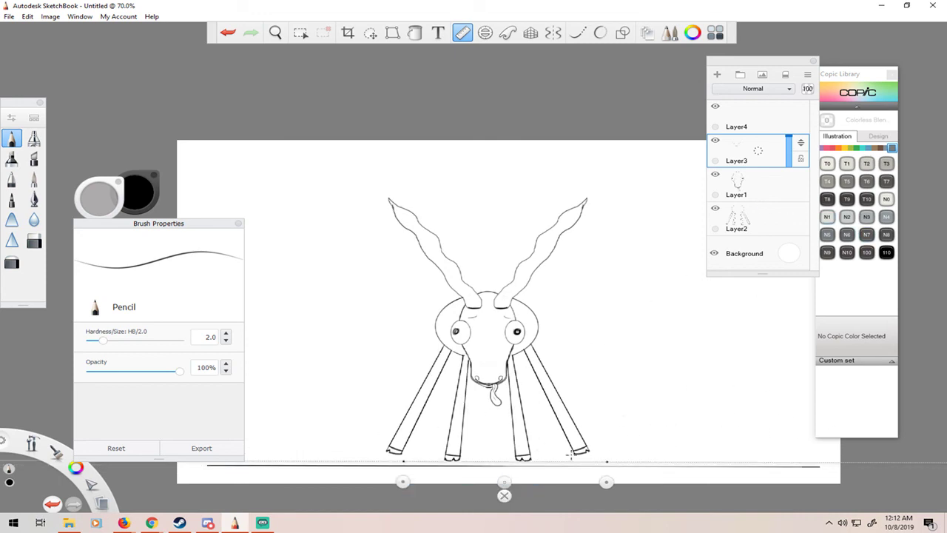
click(504, 495)
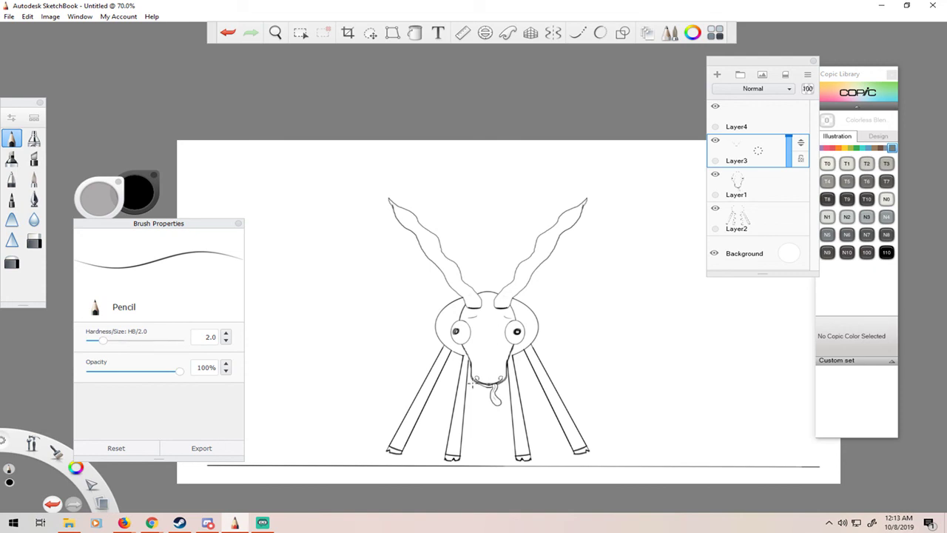
Turn on mirror symmetry and draw four curved twist lines across each horn on Layer3, from the base up to the tip.
scroll(451, 296, up, 5)
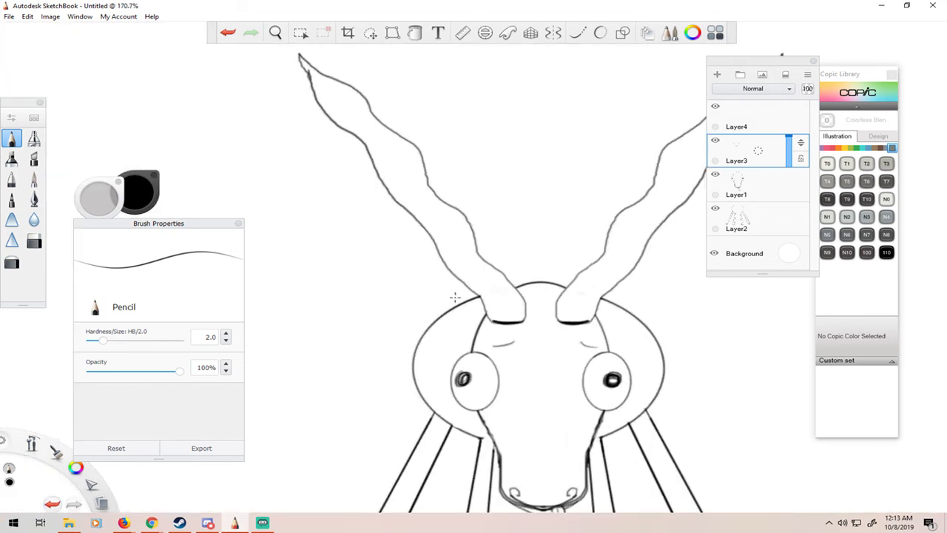
click(554, 32)
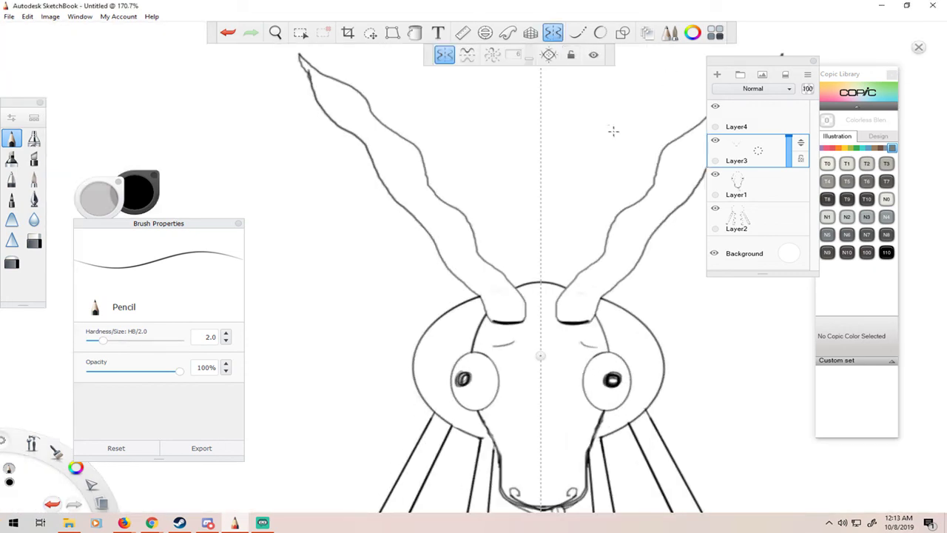
drag(671, 291, 567, 291)
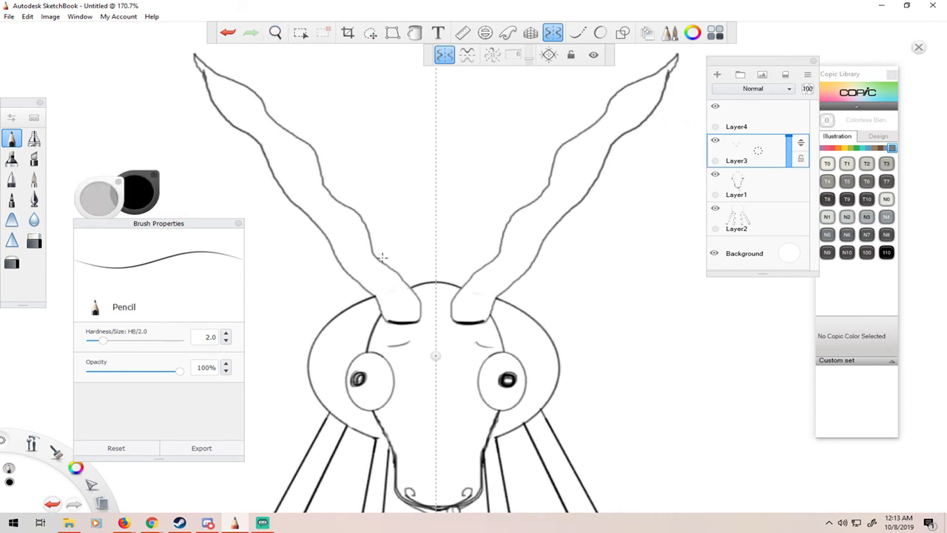
drag(484, 271, 493, 306)
drag(539, 198, 586, 182)
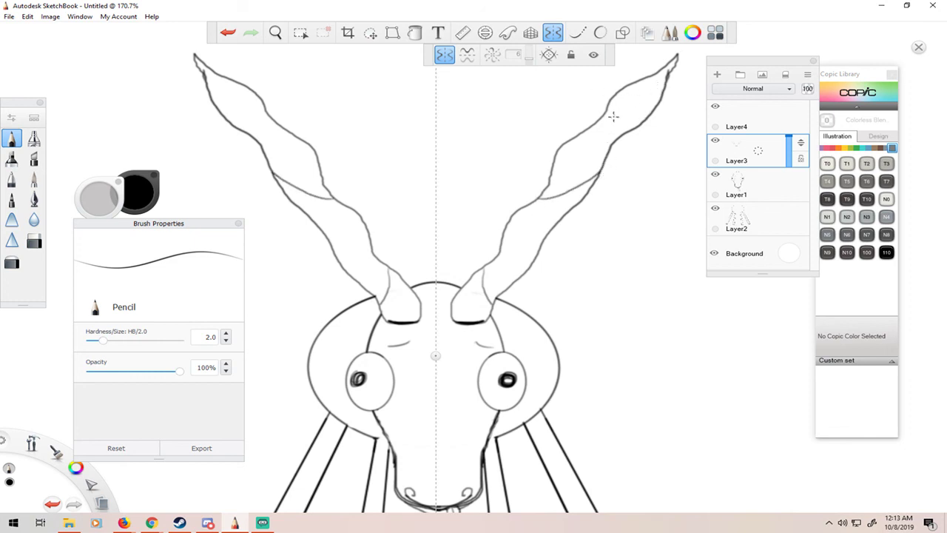
drag(597, 122, 651, 108)
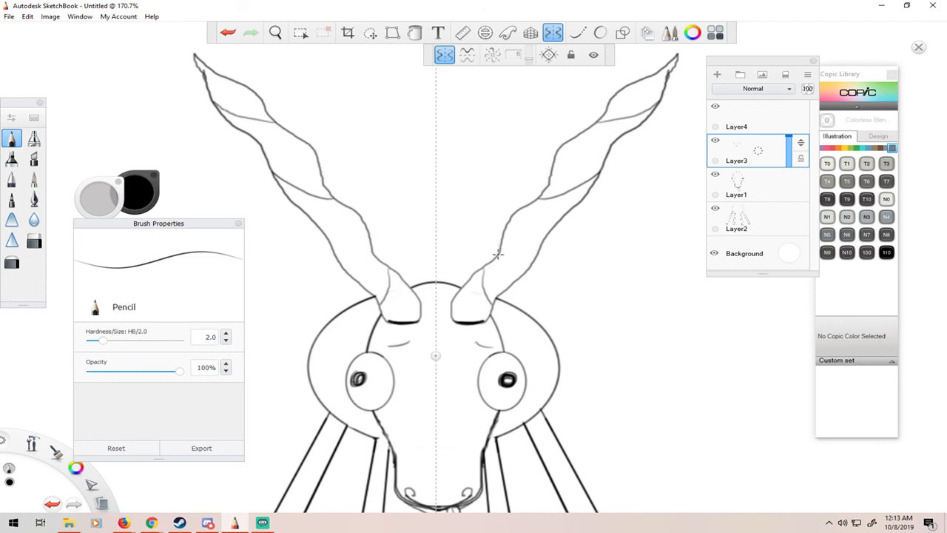
drag(498, 255, 544, 241)
Adjust the symmetry axis slightly along the centre of the face, and turn mirror symmetry off.
key(space)
mouse_move(457, 222)
mouse_down()
mouse_move(457, 100)
mouse_move(456, 222)
mouse_up()
scroll(491, 329, down, 1)
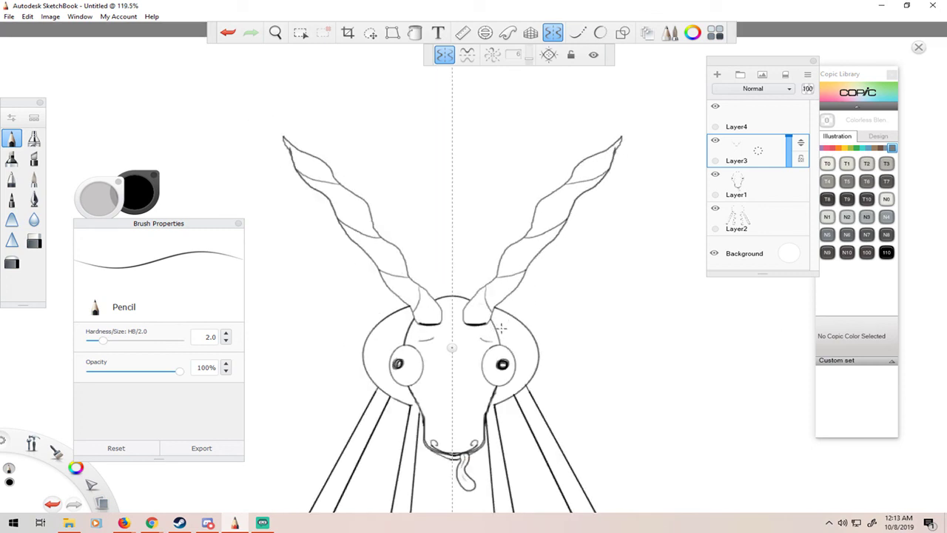
scroll(564, 345, down, 1)
scroll(590, 343, down, 1)
scroll(631, 345, up, 1)
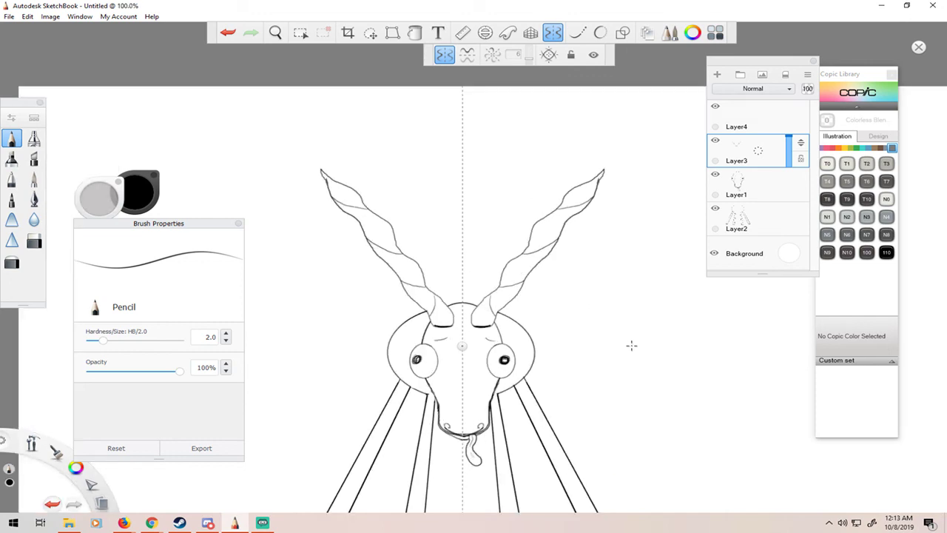
drag(619, 332, 620, 254)
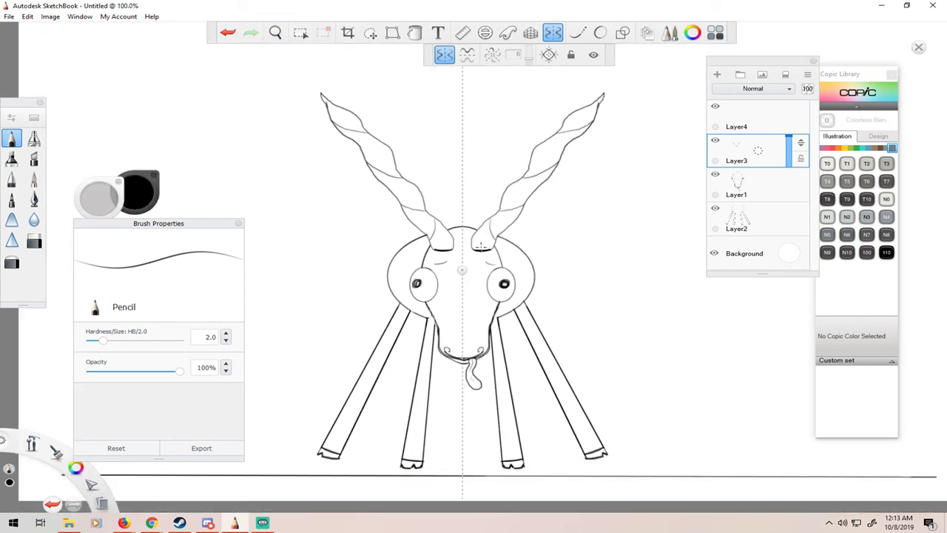
mouse_move(462, 270)
mouse_down()
mouse_move(478, 241)
mouse_move(460, 279)
mouse_up()
click(228, 32)
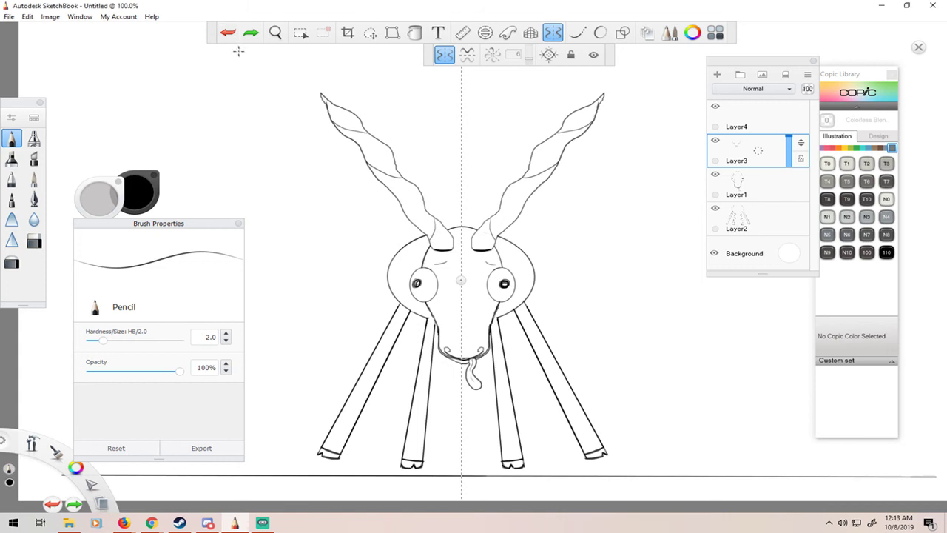
click(251, 33)
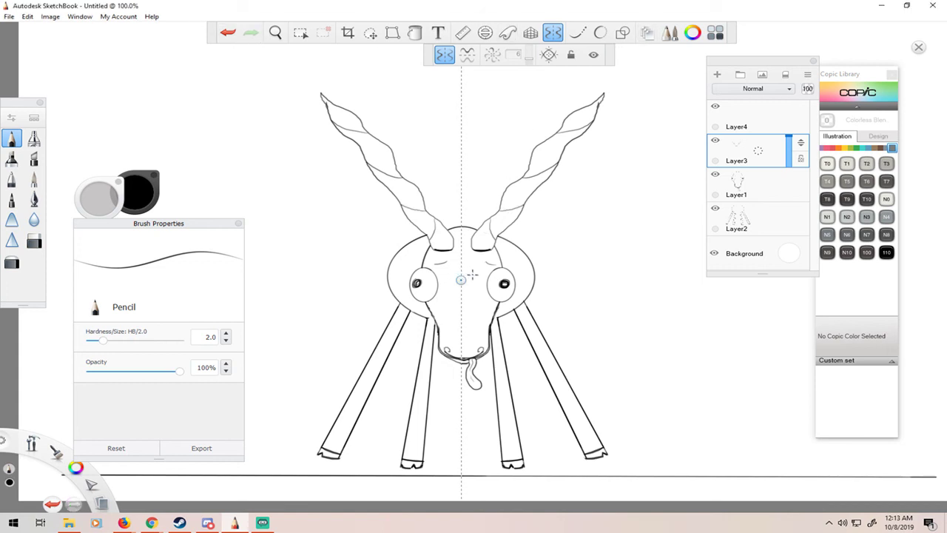
drag(461, 280, 463, 282)
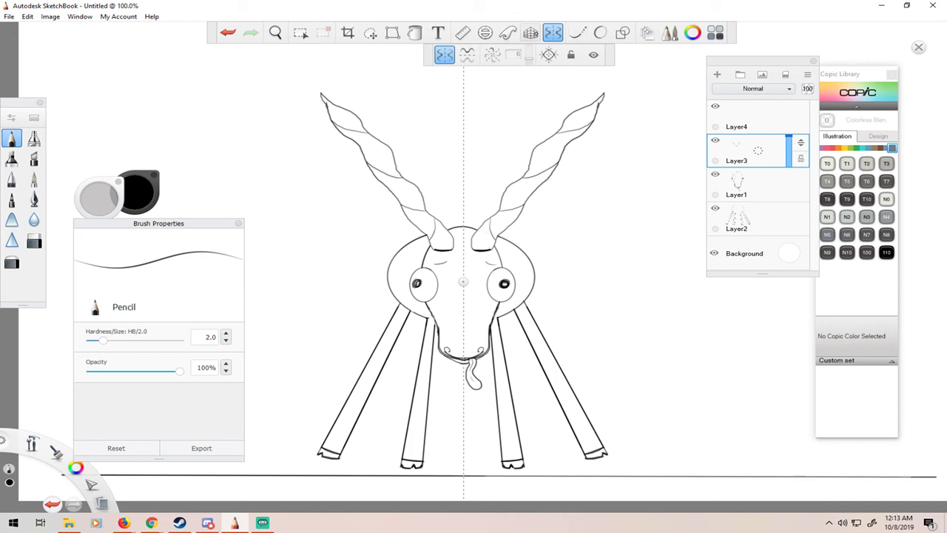
click(553, 33)
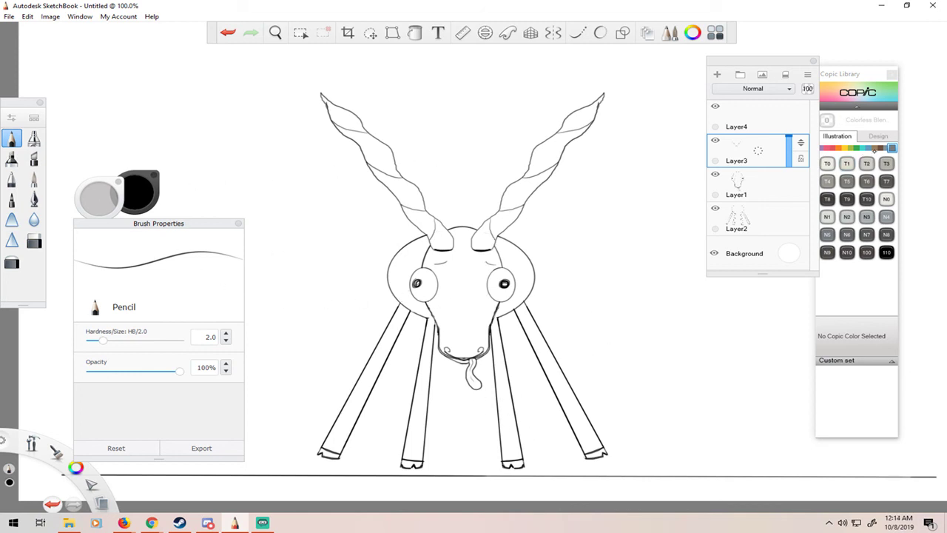
Show a brown Copic colour range and move Layer4 beneath Layer2, directly above the Background.
click(874, 150)
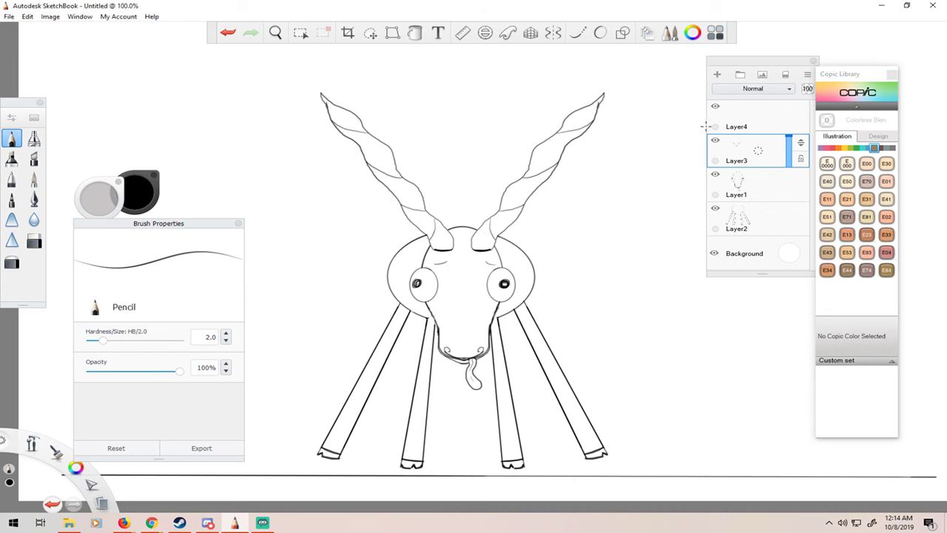
click(739, 127)
drag(790, 109, 808, 255)
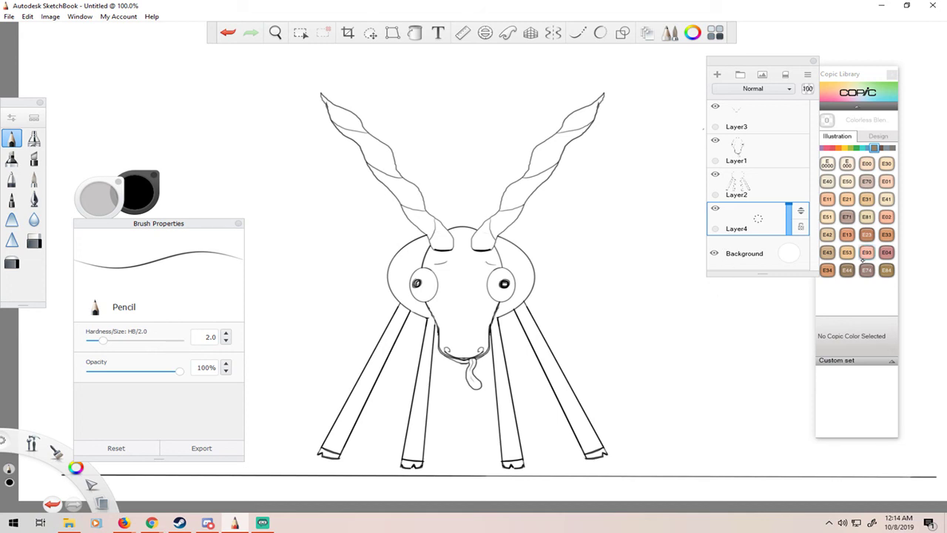
Choose the Copic colour E18 Copper and the Paintbrush for colouring on Layer4.
click(880, 148)
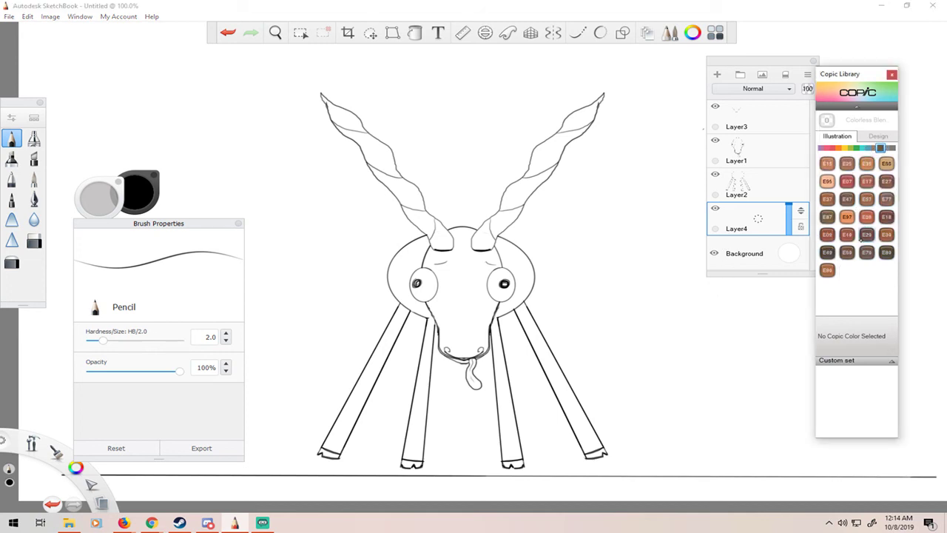
click(886, 216)
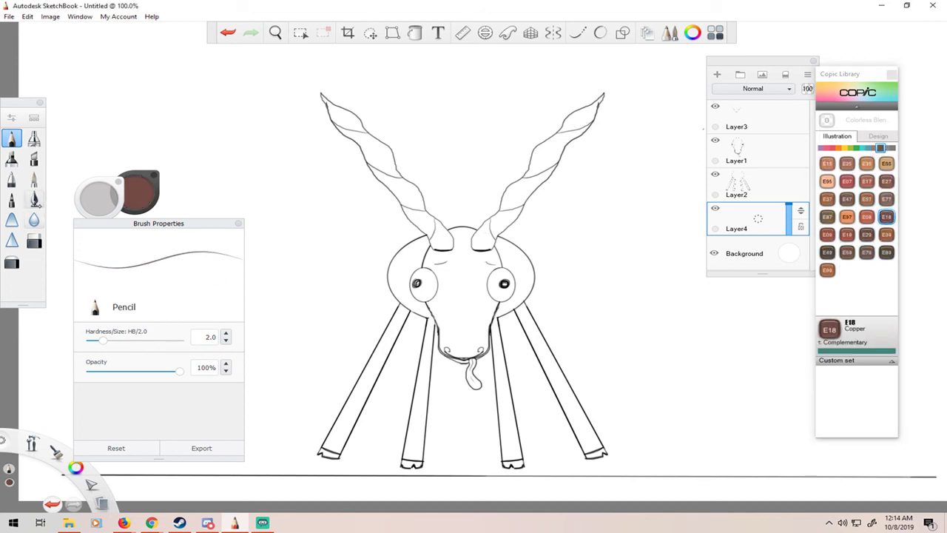
click(34, 180)
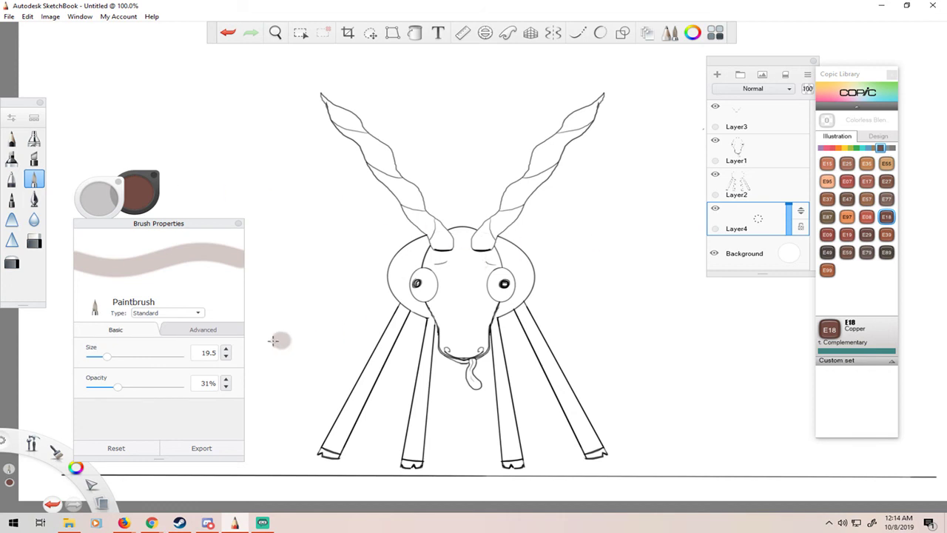
Set the Paintbrush opacity to 100% and try it with a test patch beside the creature.
drag(118, 386, 180, 387)
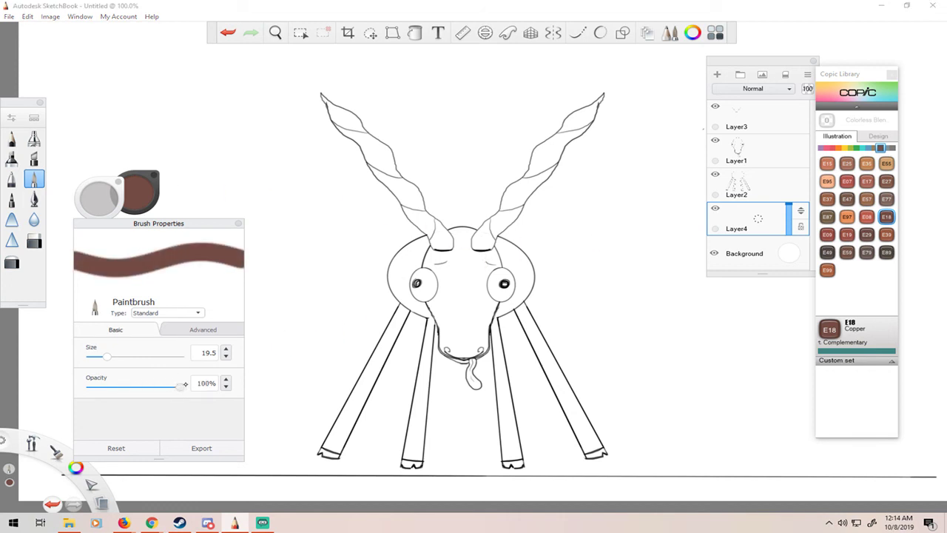
mouse_move(639, 257)
mouse_down()
mouse_move(628, 261)
mouse_move(654, 259)
mouse_up()
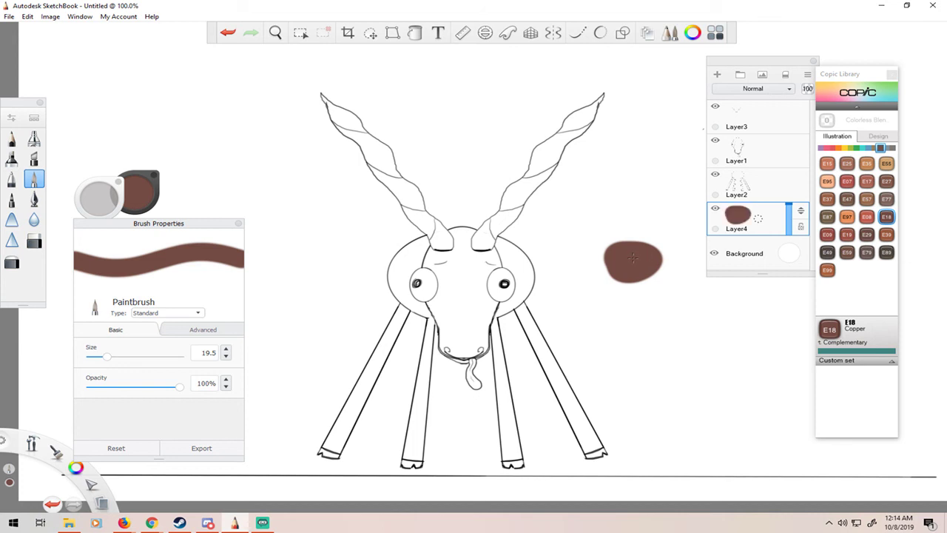
key(ctrl+z)
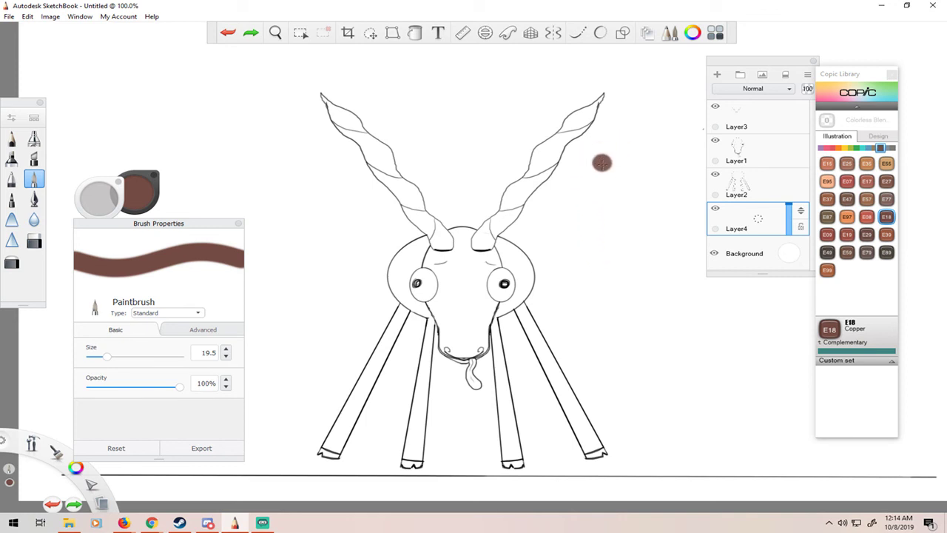
click(476, 274)
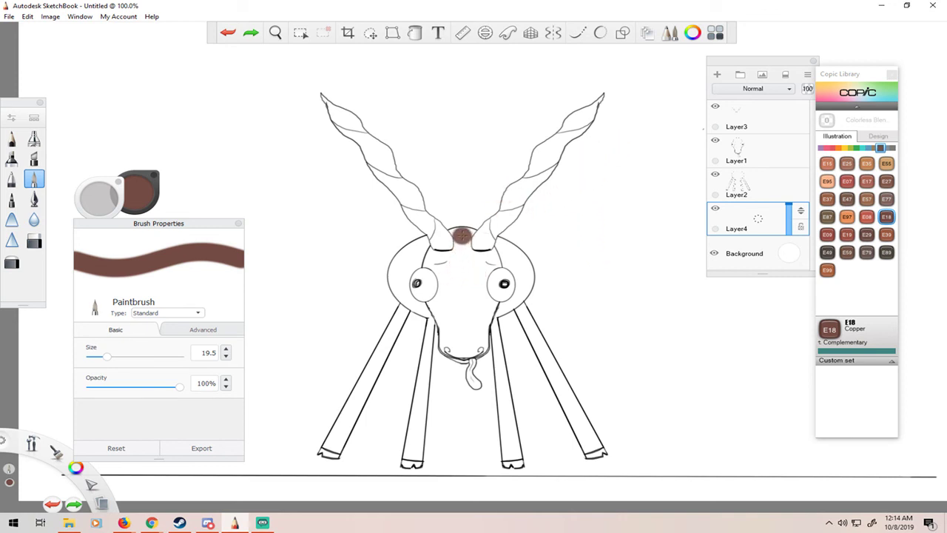
mouse_move(464, 239)
mouse_down()
mouse_move(460, 229)
mouse_move(463, 326)
mouse_move(449, 251)
mouse_move(427, 260)
mouse_move(500, 255)
mouse_move(479, 235)
mouse_move(446, 237)
mouse_move(447, 253)
mouse_up()
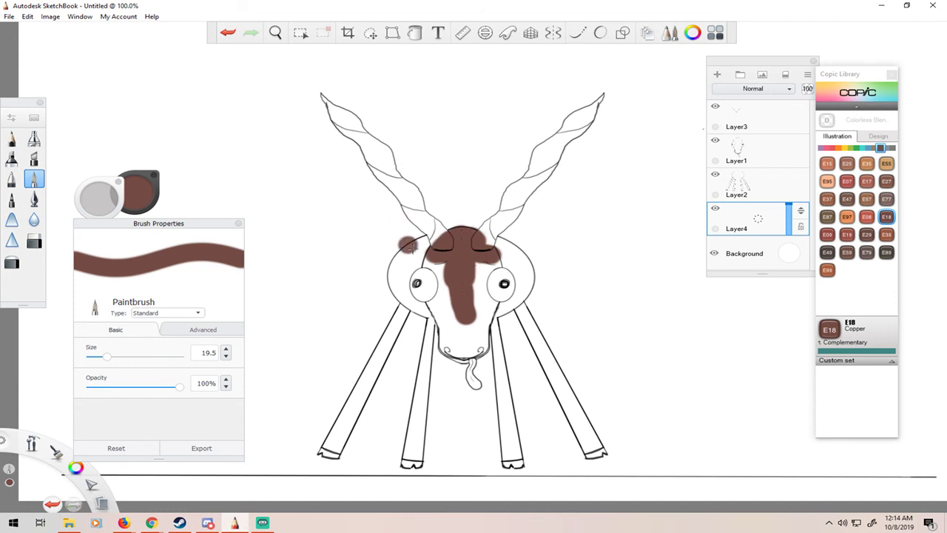
drag(465, 326, 477, 320)
key(ctrl+z)
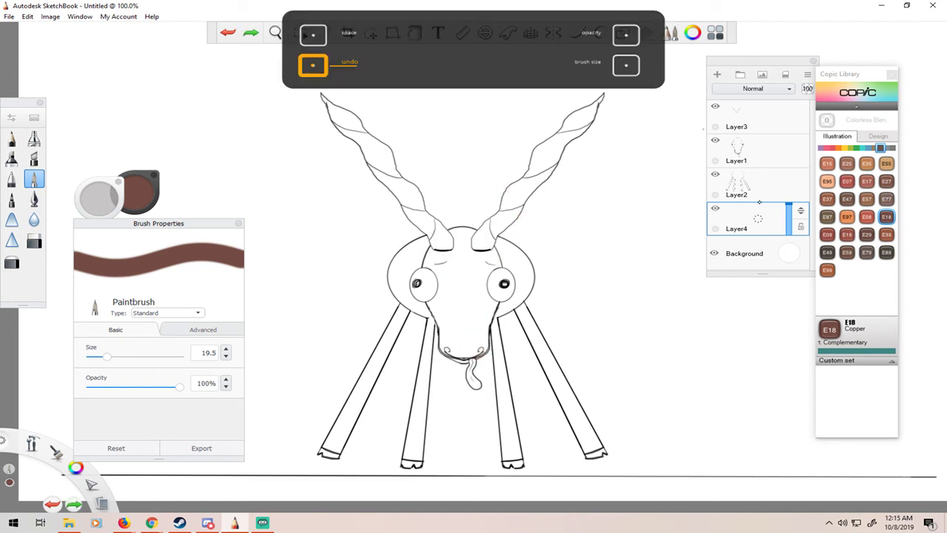
Draw a pair of mirrored pointed ears beside the horns on Layer1, using the Pencil in Copic 110 Special Black with mirror symmetry on.
click(740, 152)
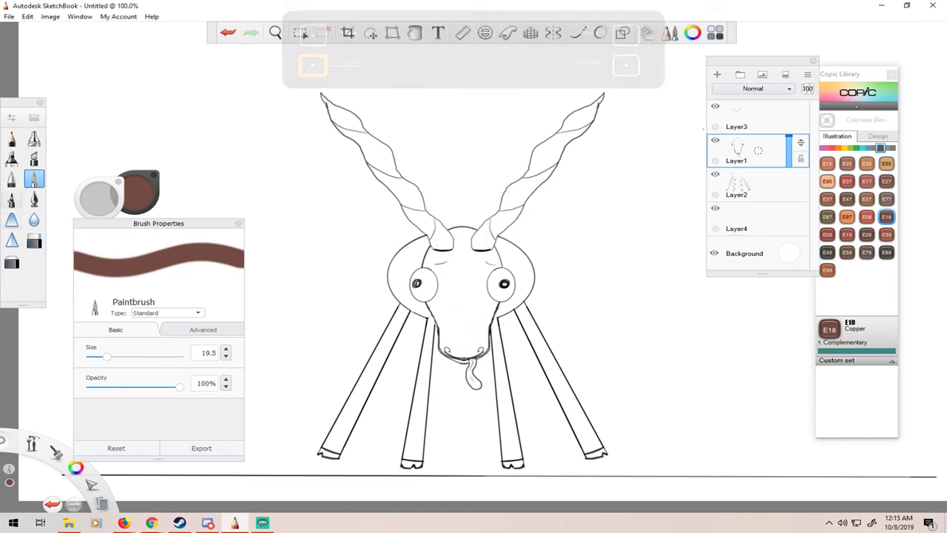
click(12, 139)
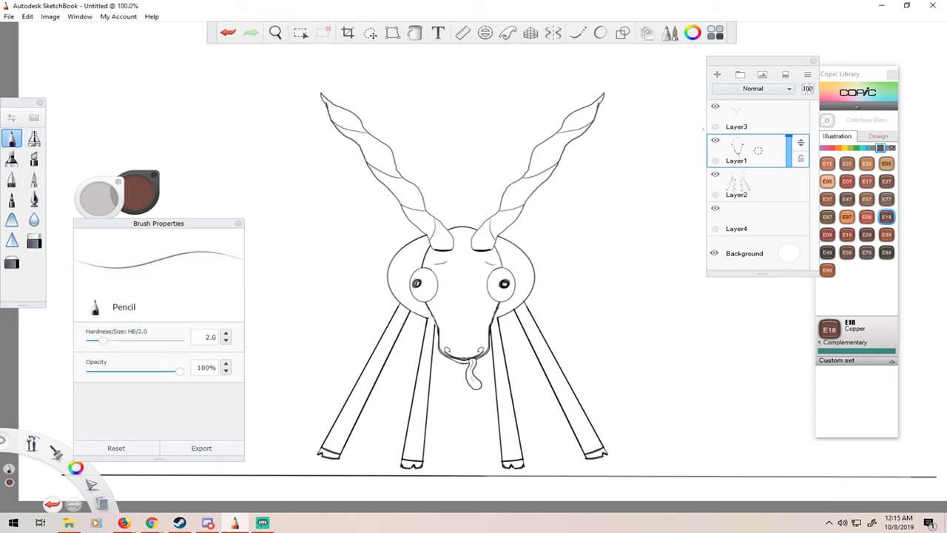
click(892, 147)
click(887, 252)
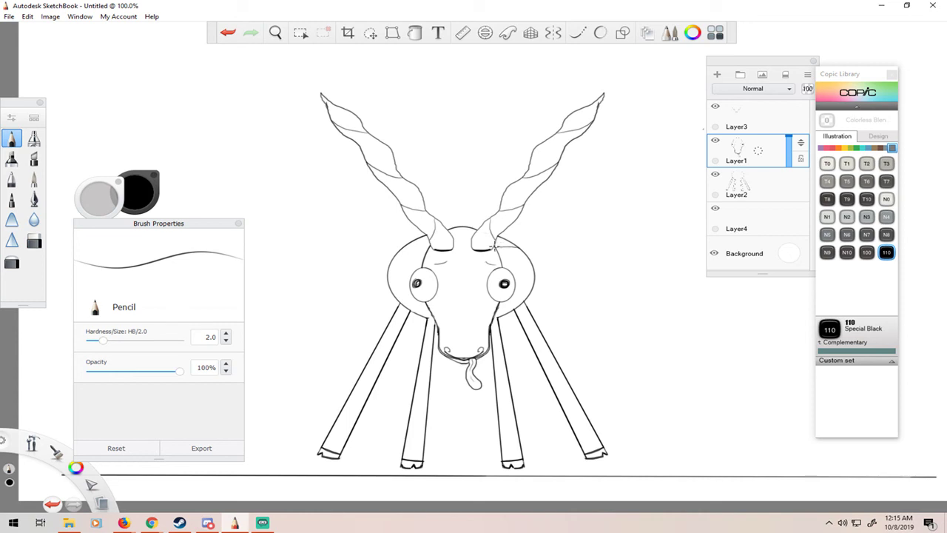
key(ctrl+z)
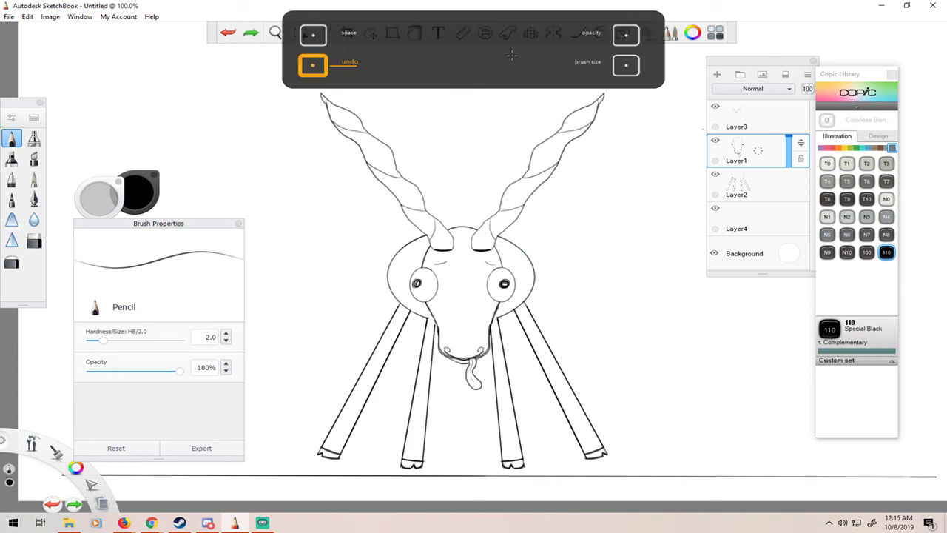
click(549, 33)
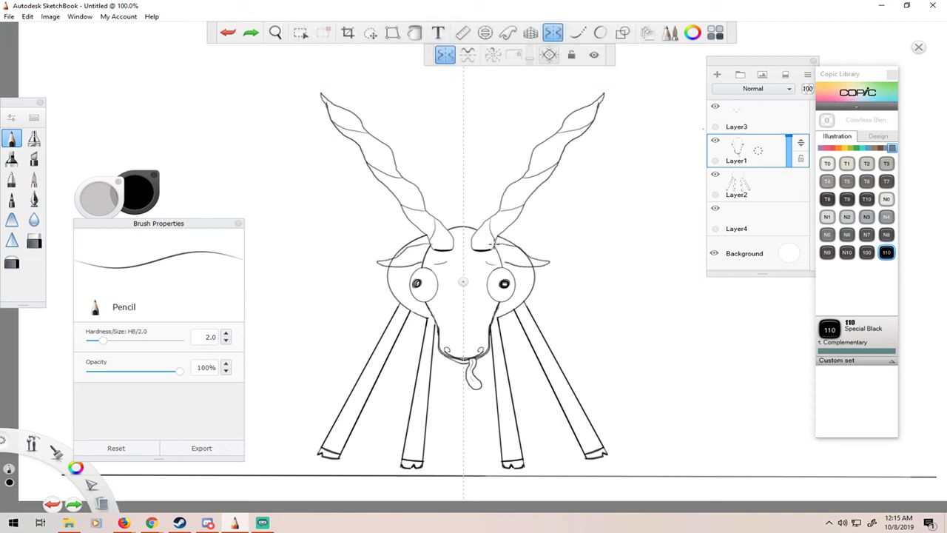
click(494, 244)
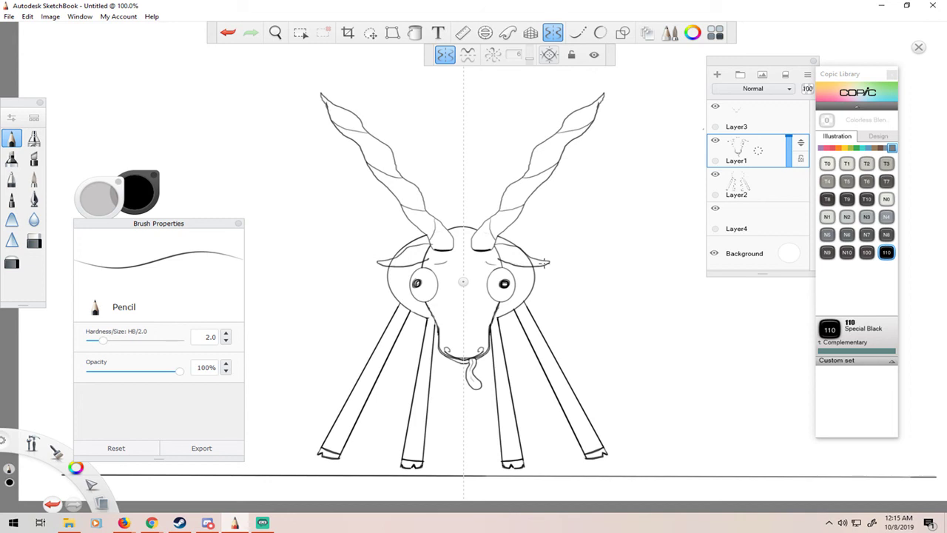
key(ctrl+z)
Erase the ends of the lower ear lines that run inside the head, and turn mirror symmetry off.
scroll(519, 290, up, 4)
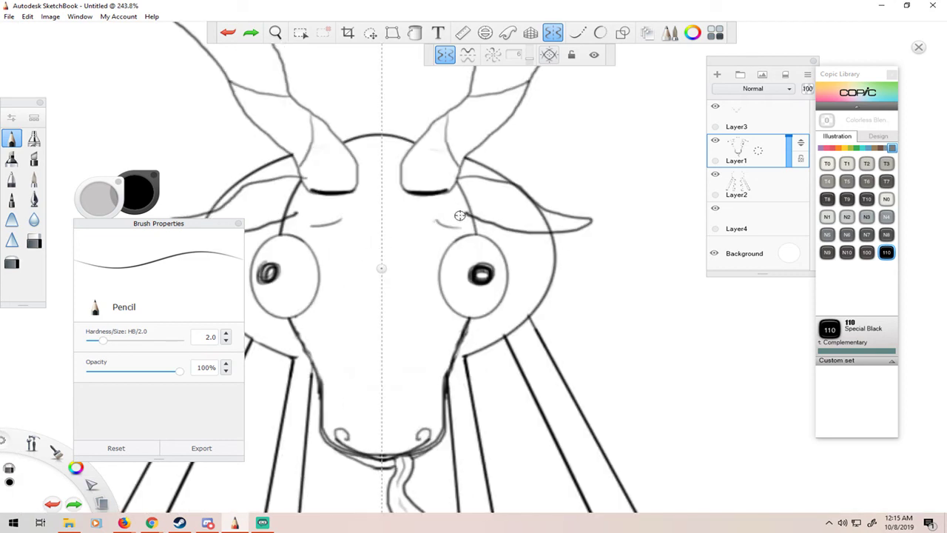
drag(460, 212, 474, 233)
click(554, 33)
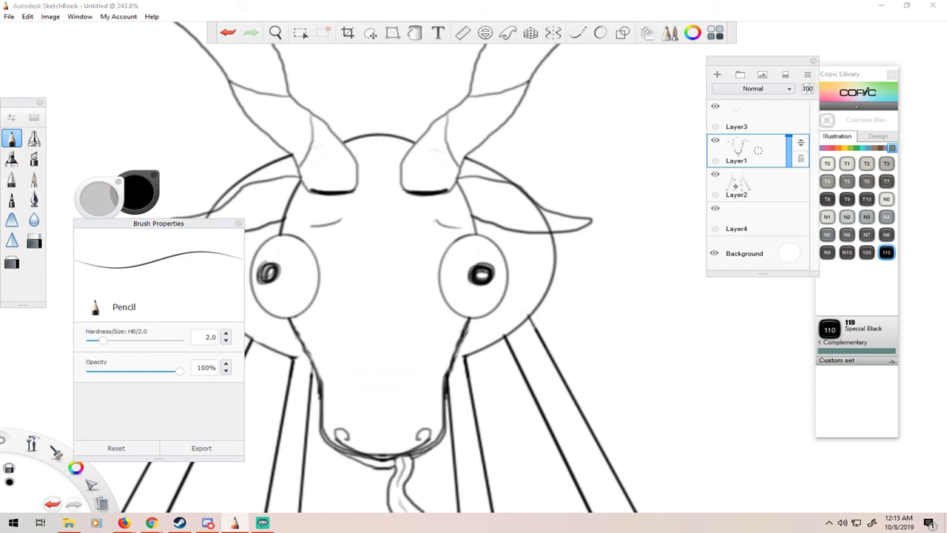
Erase the body outline inside both ears on Layer2 and the head outline at the ear bases on Layer1.
click(737, 186)
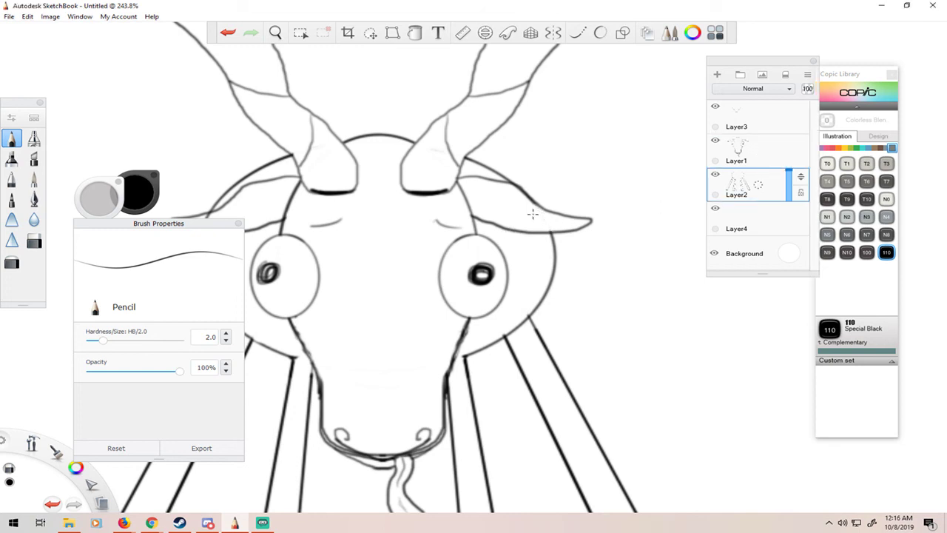
drag(392, 237, 566, 221)
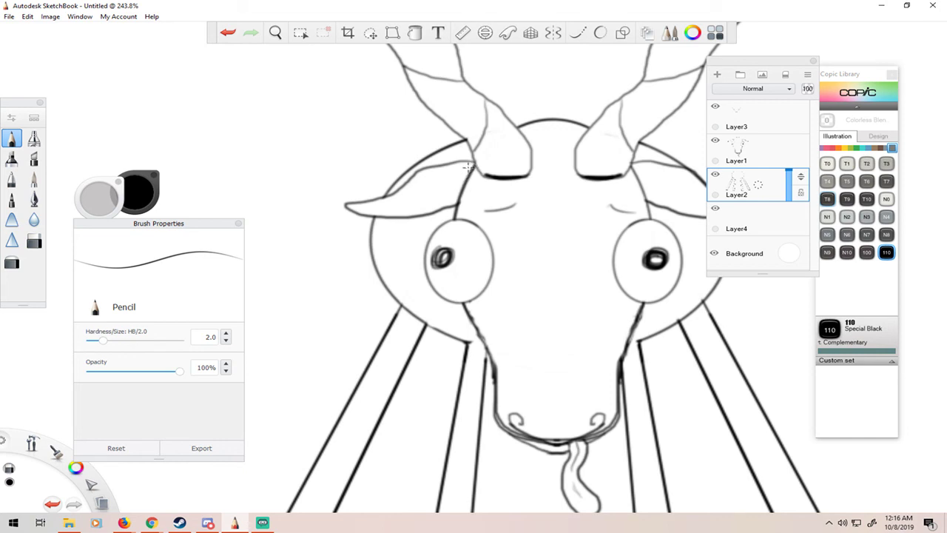
click(740, 152)
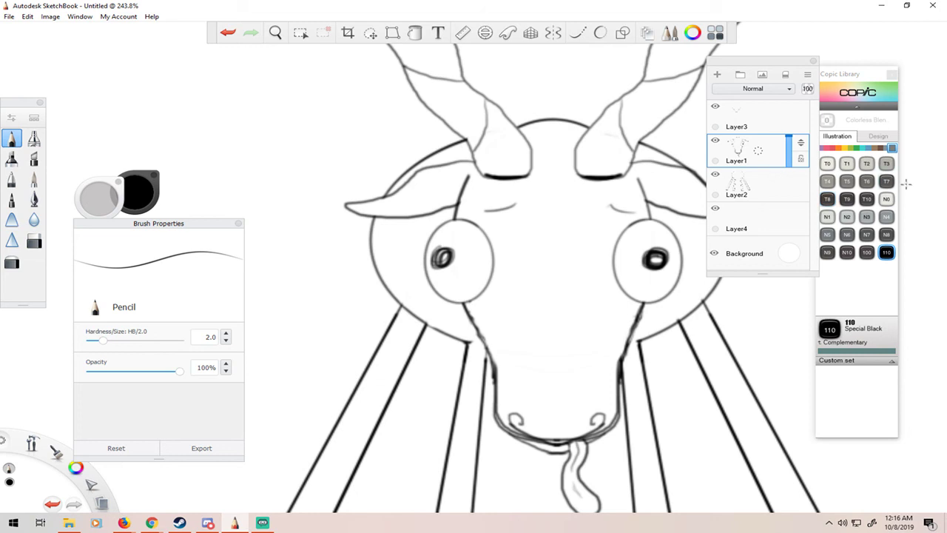
Choose the Copic colour E18 Copper and the Paintbrush at size 9.2 for painting on Layer4.
click(881, 147)
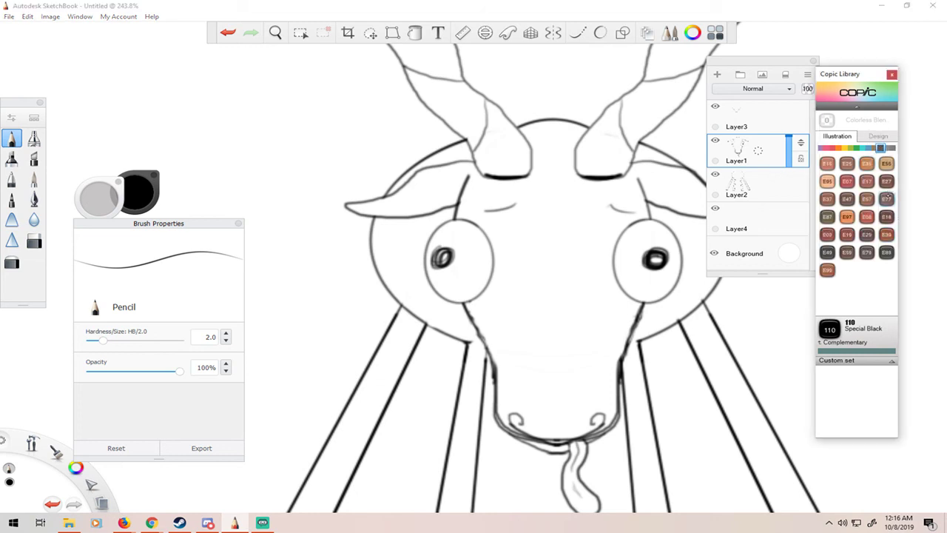
click(886, 216)
click(34, 199)
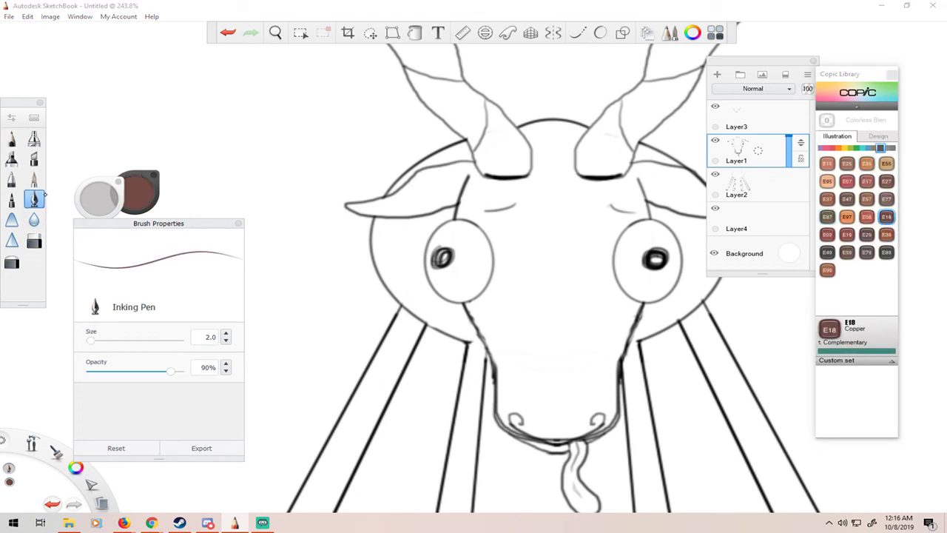
click(34, 178)
mouse_move(411, 210)
mouse_down()
mouse_move(384, 216)
mouse_move(430, 207)
mouse_up()
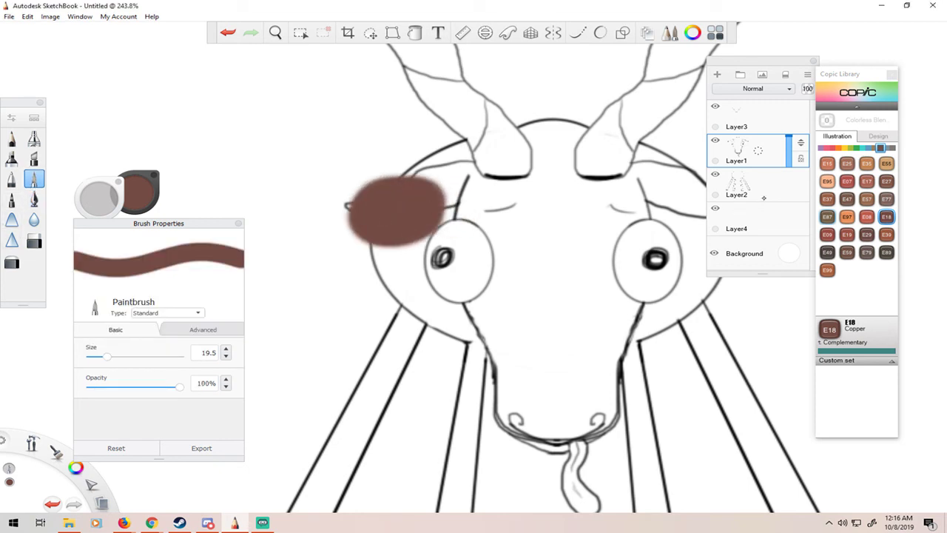
key(ctrl+z)
click(758, 118)
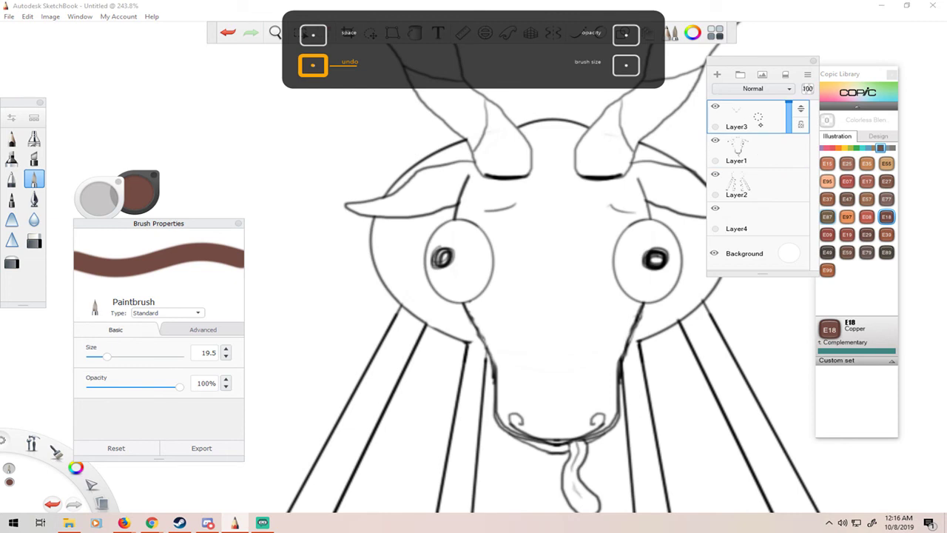
click(758, 217)
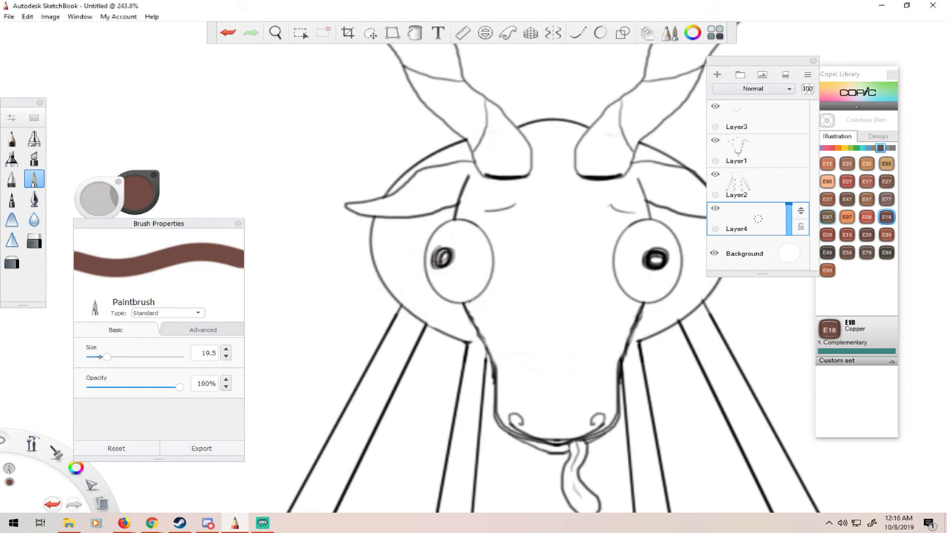
drag(100, 354, 98, 356)
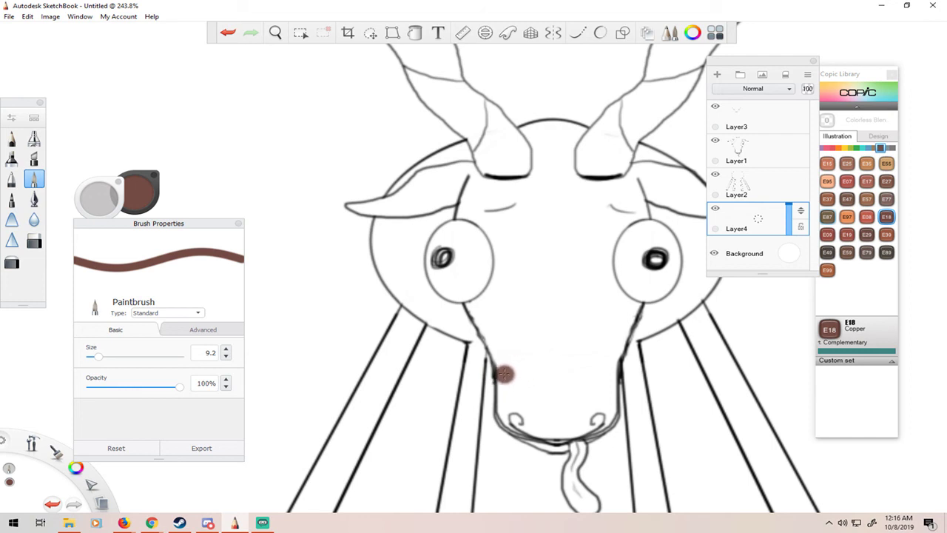
Paint the brown border of a face patch: across the muzzle, along the forehead below the horns, and down past the inner side of both eyes.
mouse_move(500, 374)
mouse_down()
mouse_move(615, 372)
mouse_move(611, 381)
mouse_move(499, 379)
mouse_up()
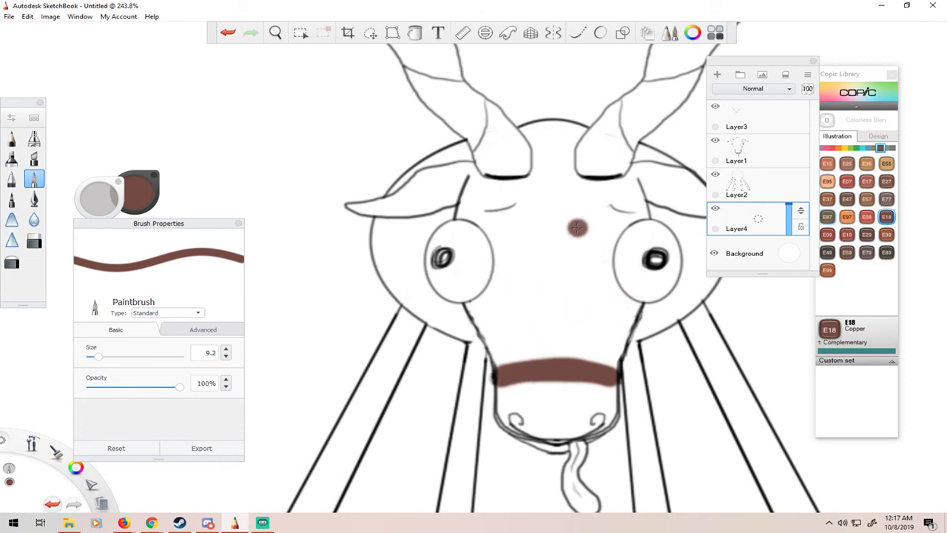
mouse_move(483, 185)
mouse_down()
mouse_move(641, 185)
mouse_move(645, 196)
mouse_move(596, 236)
mouse_move(588, 262)
mouse_move(596, 287)
mouse_move(628, 315)
mouse_up()
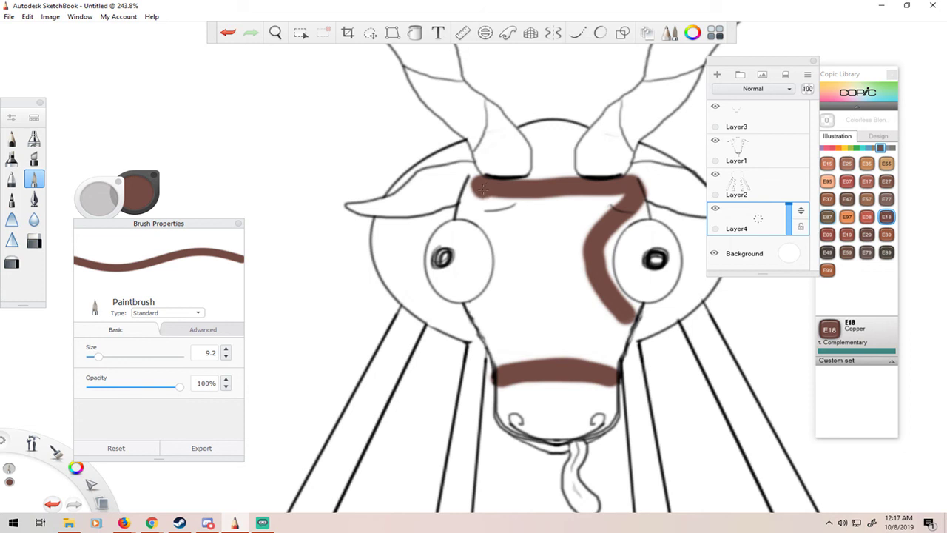
mouse_move(486, 190)
mouse_down()
mouse_move(493, 212)
mouse_move(476, 201)
mouse_move(486, 189)
mouse_move(497, 221)
mouse_up()
mouse_move(485, 190)
mouse_down()
mouse_move(521, 279)
mouse_move(485, 339)
mouse_up()
key(ctrl+z)
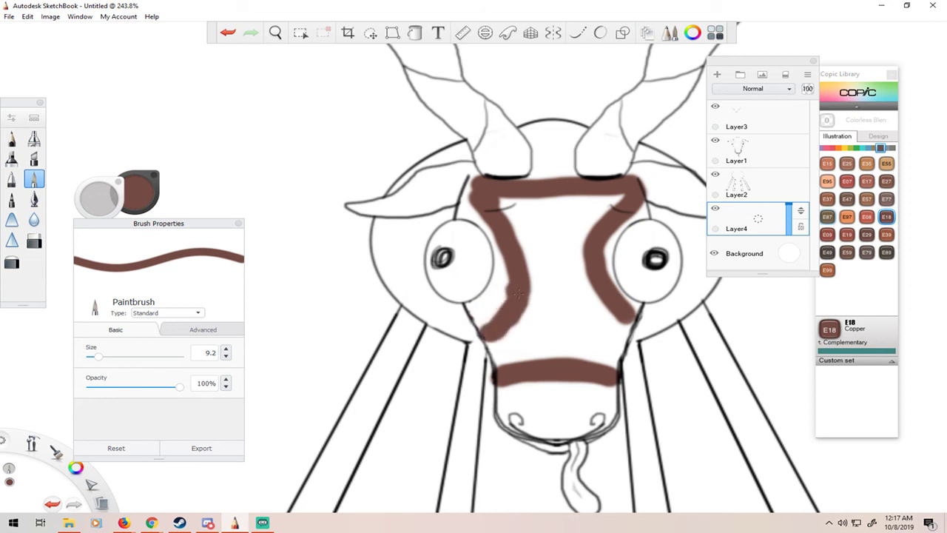
Fill the bordered face patch with solid brown and extend its edges to the head outline at the forehead corners and around the eyes.
mouse_move(616, 310)
mouse_down()
mouse_move(623, 348)
mouse_move(603, 366)
mouse_move(592, 355)
mouse_move(540, 354)
mouse_move(482, 366)
mouse_move(479, 336)
mouse_move(517, 337)
mouse_move(498, 311)
mouse_move(558, 295)
mouse_move(562, 348)
mouse_move(607, 325)
mouse_move(573, 270)
mouse_move(566, 317)
mouse_move(551, 252)
mouse_move(526, 227)
mouse_move(530, 290)
mouse_up()
mouse_move(547, 244)
mouse_down()
mouse_move(510, 211)
mouse_move(518, 199)
mouse_move(618, 203)
mouse_move(566, 248)
mouse_move(577, 259)
mouse_up()
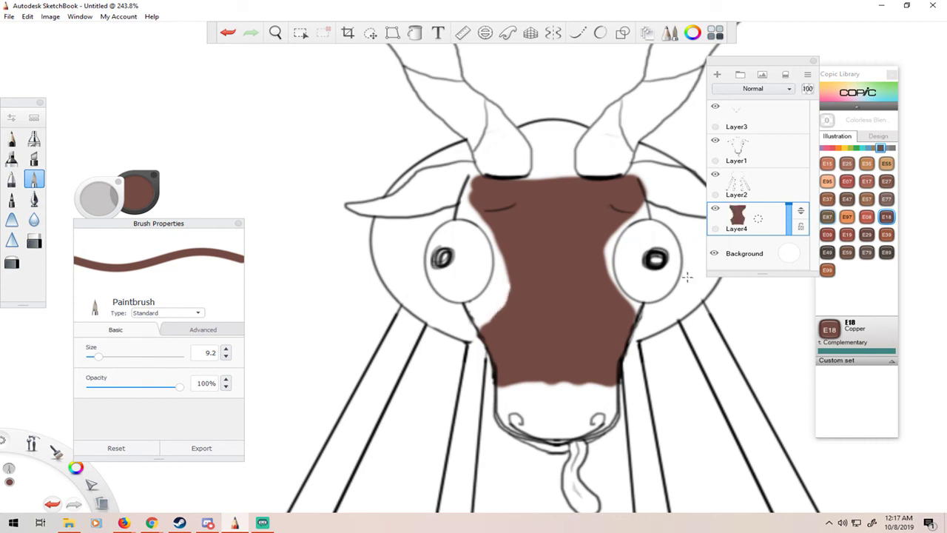
mouse_move(482, 190)
mouse_down()
mouse_move(469, 185)
mouse_move(470, 206)
mouse_up()
drag(638, 176, 623, 189)
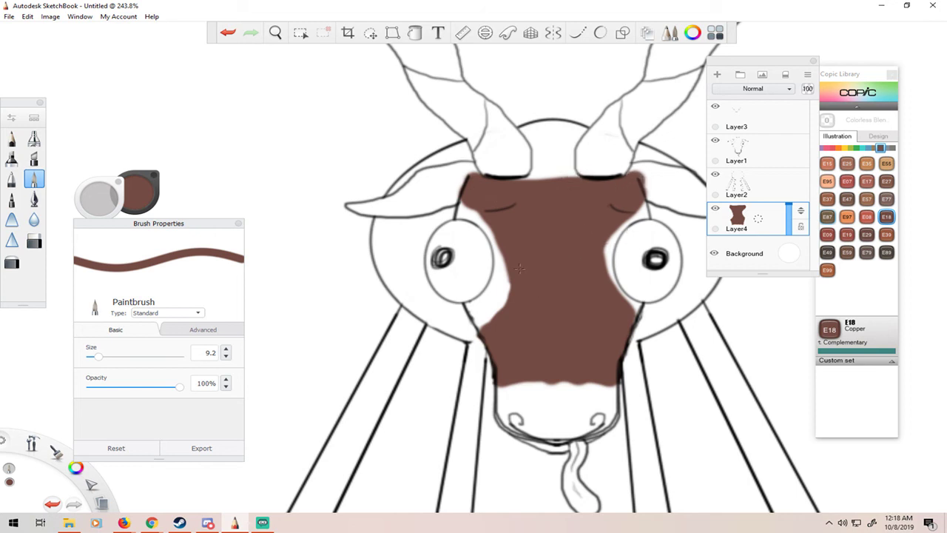
mouse_move(506, 274)
mouse_down()
mouse_move(495, 309)
mouse_move(474, 319)
mouse_up()
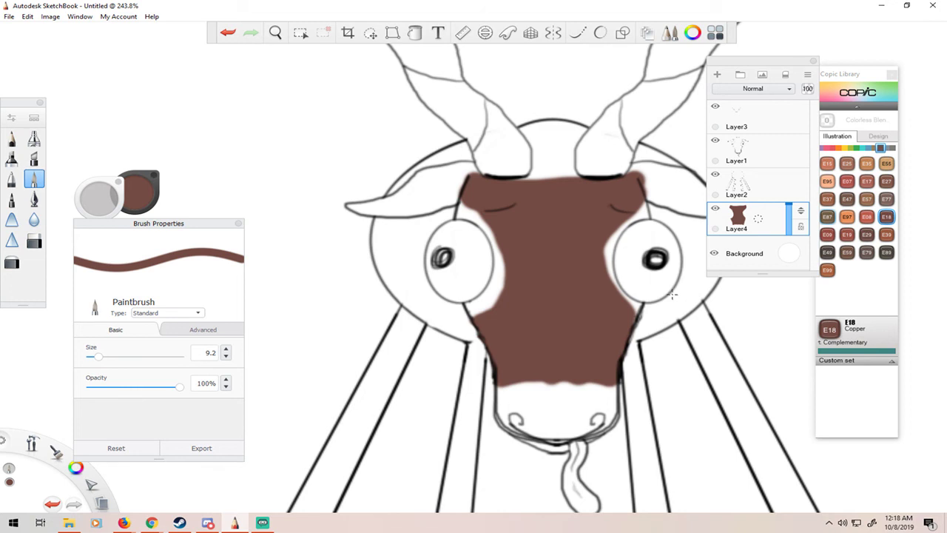
drag(660, 295, 646, 297)
key(ctrl+z)
Paint a short horizontal brown stripe on each side of the body, outward from the eyes.
scroll(819, 374, down, 2)
scroll(722, 385, down, 4)
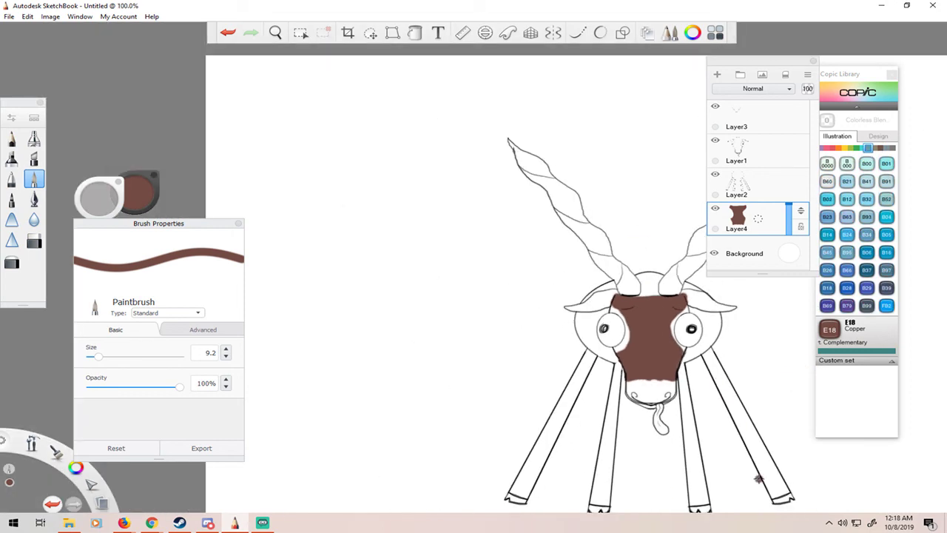
mouse_move(738, 364)
mouse_down()
mouse_move(738, 319)
mouse_move(721, 309)
mouse_move(632, 309)
mouse_up()
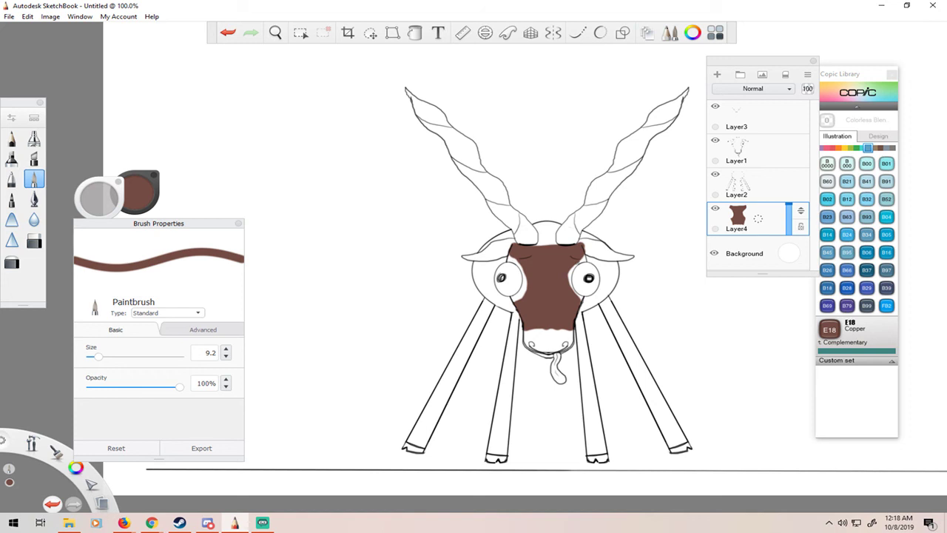
click(606, 283)
drag(494, 279, 471, 279)
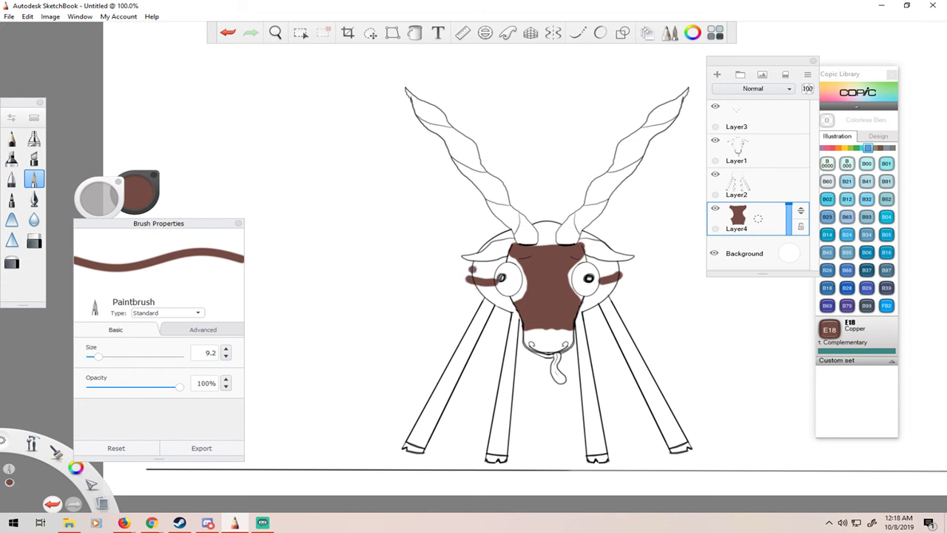
Paint one long brown streak down the upper part of each of the four legs on Layer4.
click(488, 309)
drag(488, 299, 426, 379)
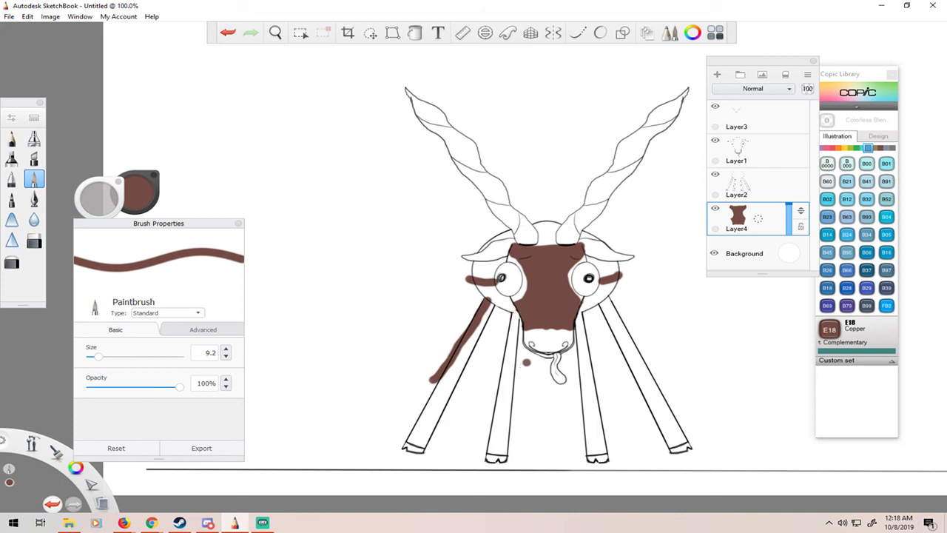
click(500, 320)
key(ctrl+z)
mouse_move(510, 318)
mouse_down()
mouse_move(503, 381)
mouse_move(485, 406)
mouse_up()
click(533, 370)
key(ctrl+z)
drag(581, 316, 597, 404)
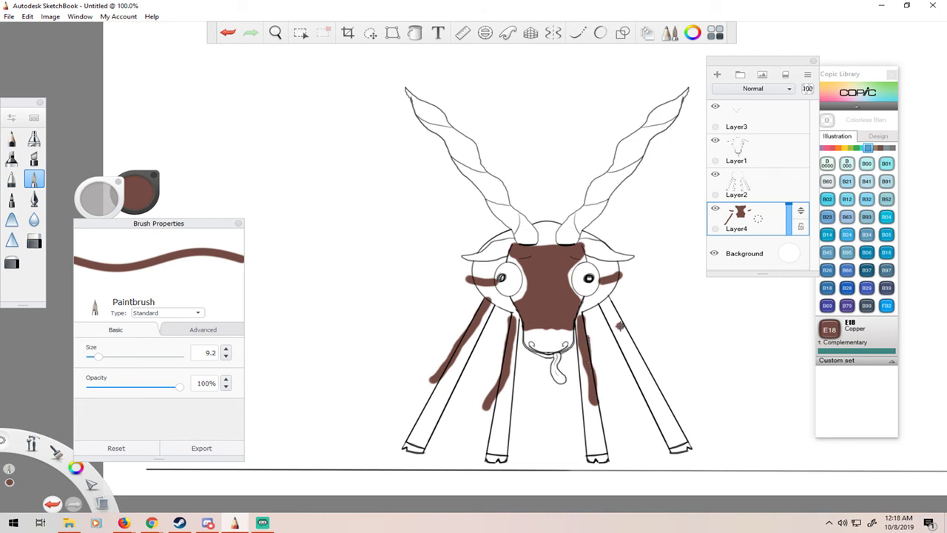
drag(612, 300, 672, 390)
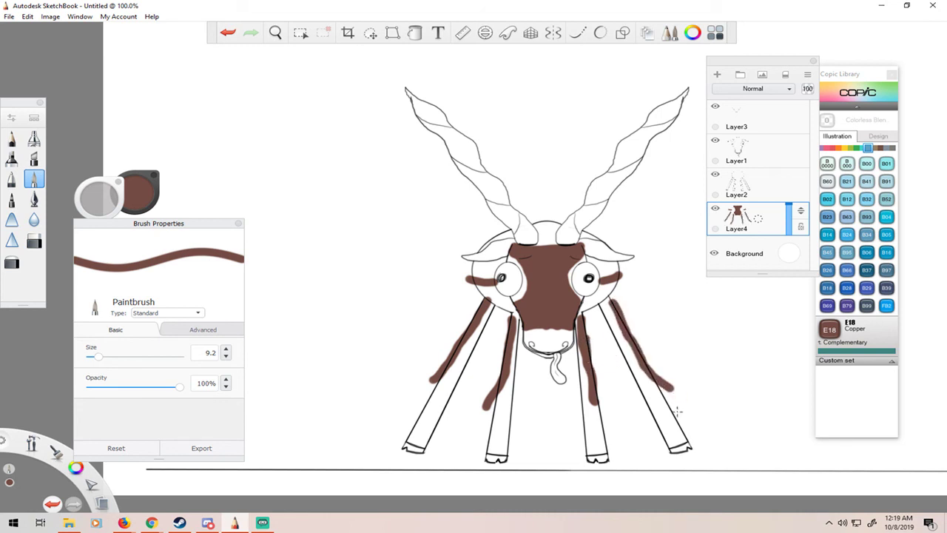
Erase the brown paint that spills outside the outline of the outer right leg.
scroll(681, 411, up, 5)
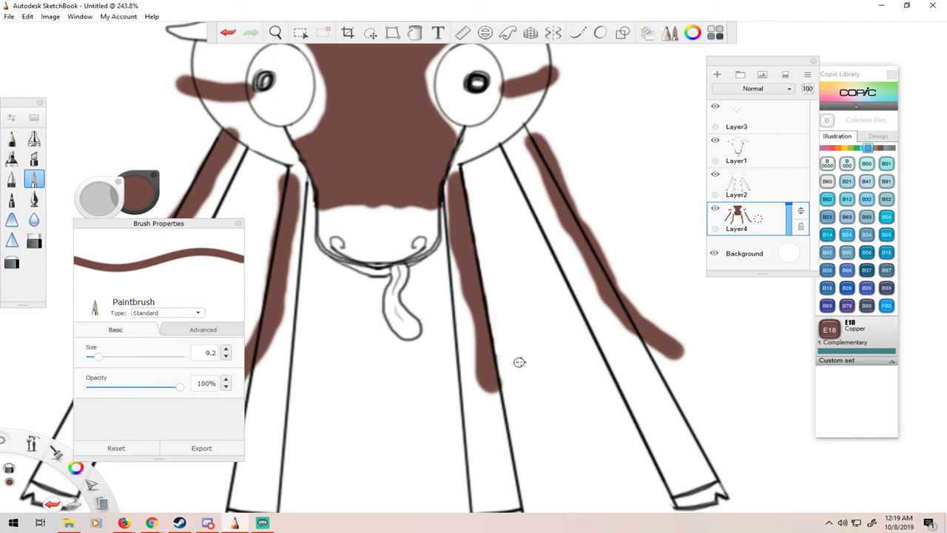
mouse_move(545, 133)
mouse_down()
mouse_move(576, 211)
mouse_move(595, 244)
mouse_move(544, 132)
mouse_move(573, 197)
mouse_move(562, 184)
mouse_move(586, 202)
mouse_move(611, 260)
mouse_move(598, 239)
mouse_up()
drag(611, 275, 641, 330)
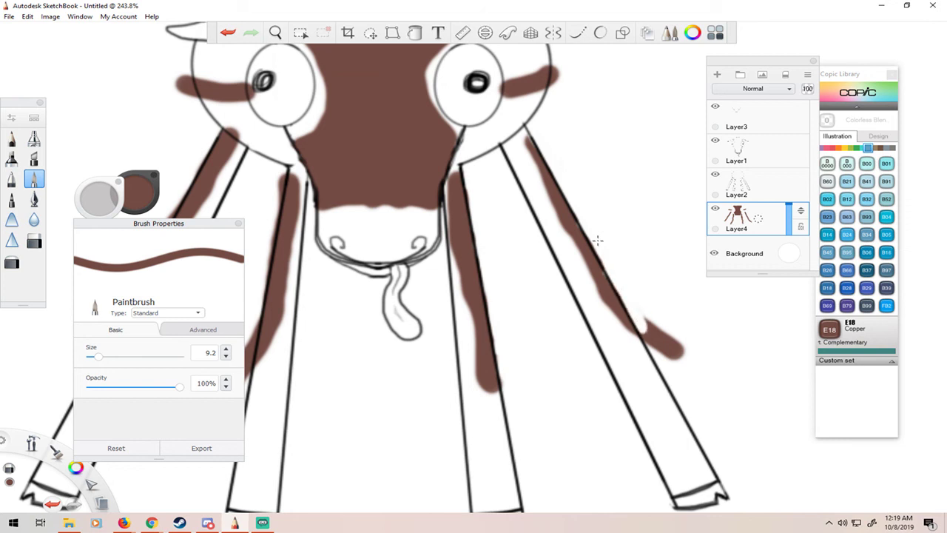
mouse_move(645, 323)
mouse_down()
mouse_move(647, 338)
mouse_move(673, 340)
mouse_move(660, 333)
mouse_up()
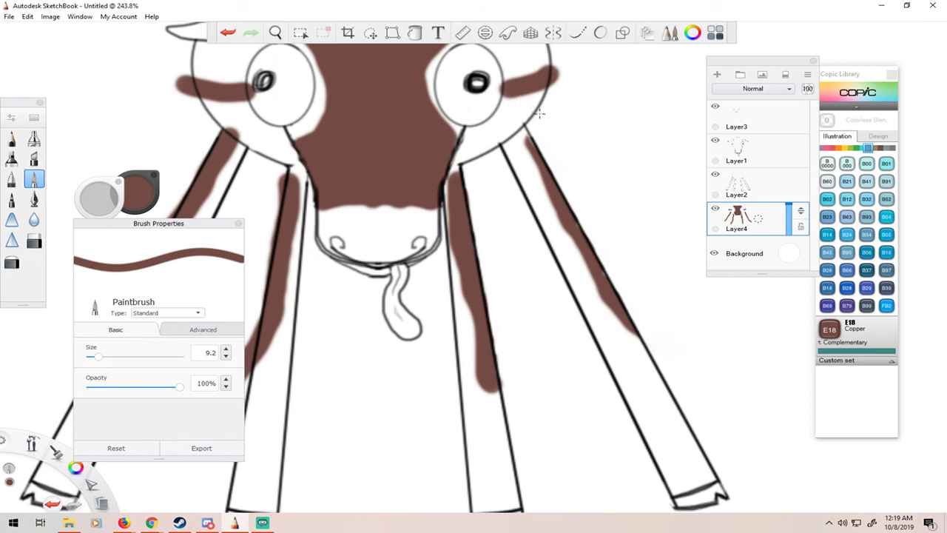
Erase the brown paint that spills outside the outlines of the inner and outer left legs.
key(space)
mouse_move(600, 245)
mouse_down()
mouse_move(638, 230)
mouse_move(723, 229)
mouse_up()
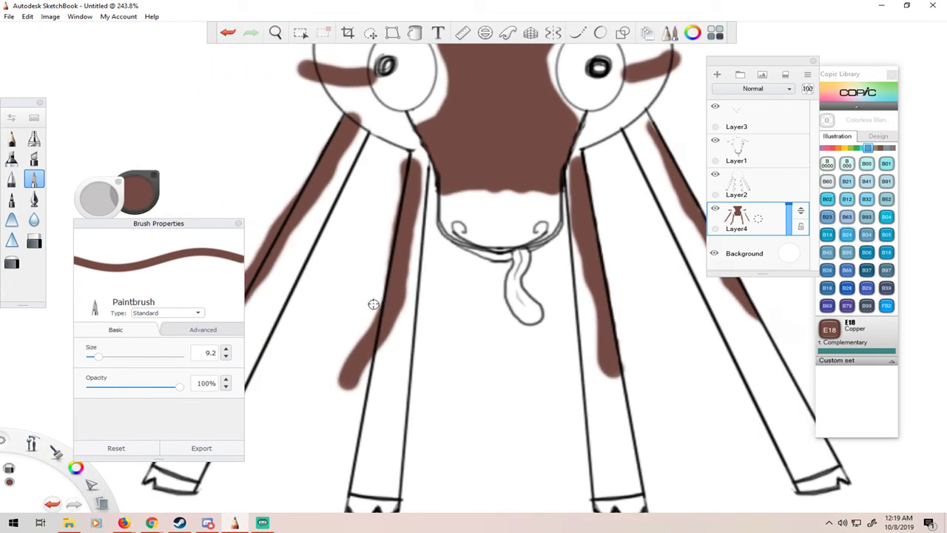
mouse_move(371, 302)
mouse_down()
mouse_move(365, 368)
mouse_move(355, 381)
mouse_move(339, 378)
mouse_up()
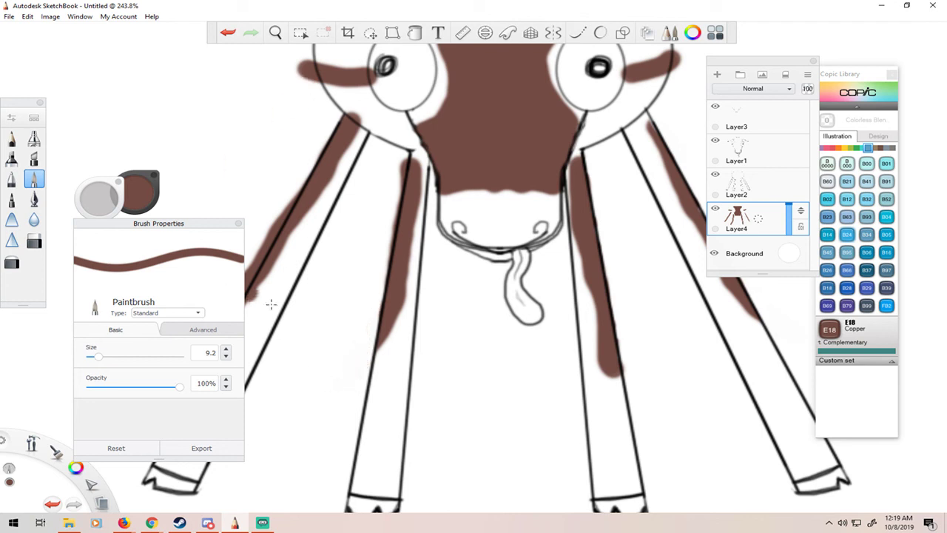
key(space)
drag(293, 268, 399, 268)
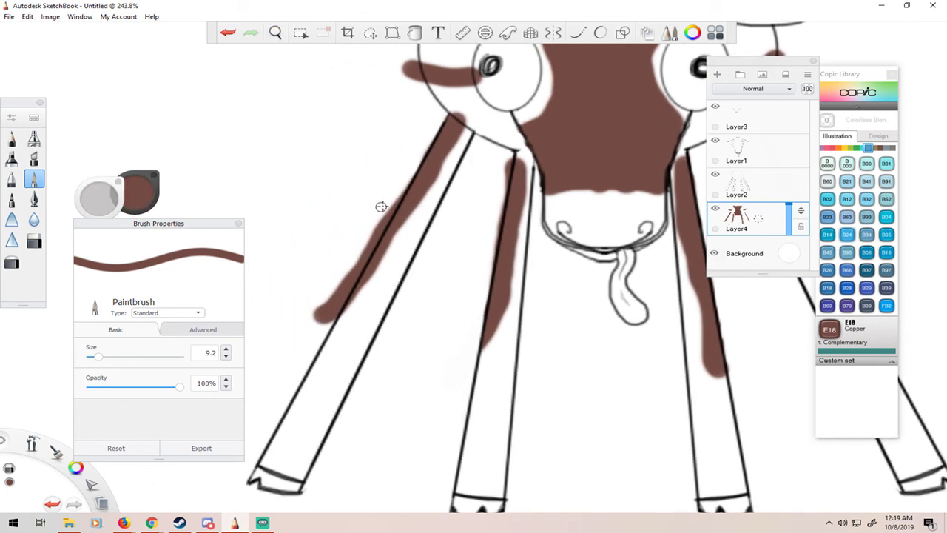
drag(404, 183, 334, 314)
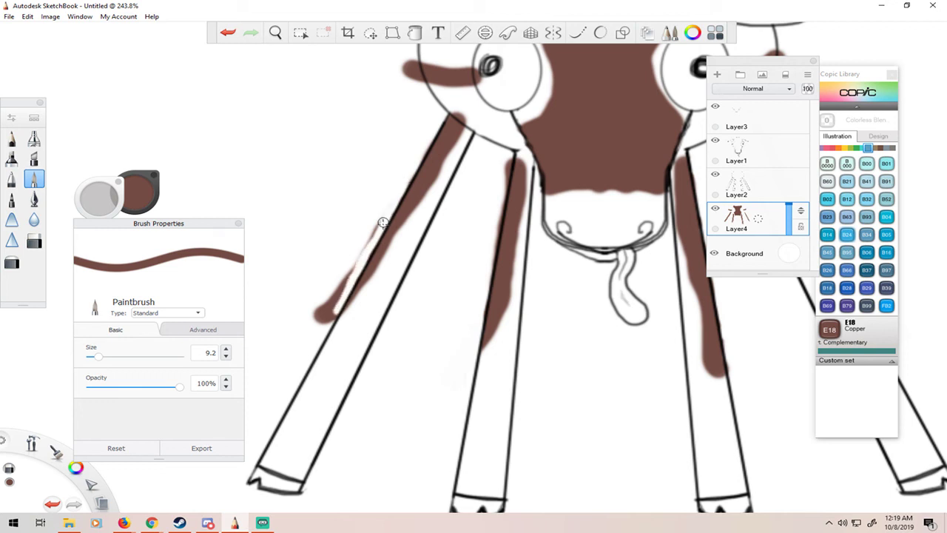
mouse_move(380, 219)
mouse_down()
mouse_move(328, 310)
mouse_move(341, 296)
mouse_move(333, 318)
mouse_move(348, 274)
mouse_move(307, 323)
mouse_up()
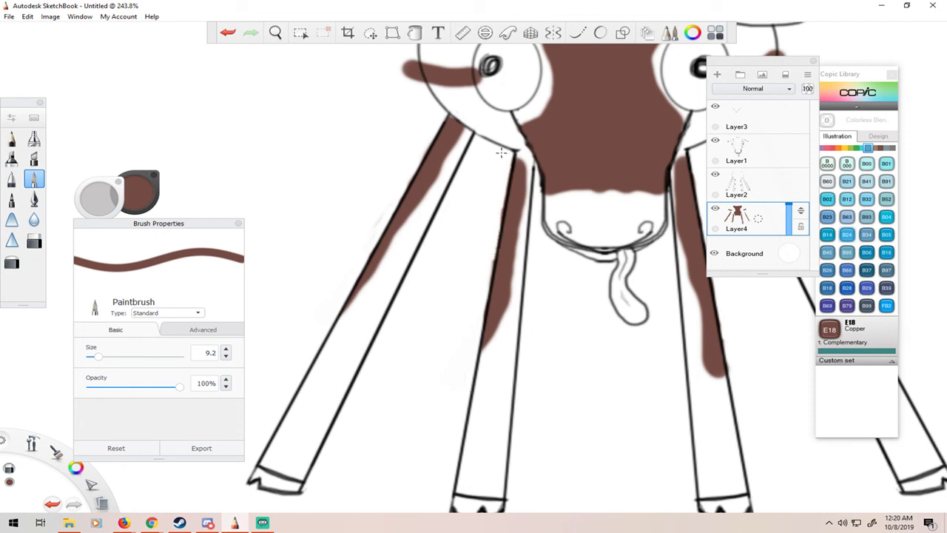
click(487, 315)
click(471, 293)
key(ctrl+z)
click(488, 317)
key(ctrl+z)
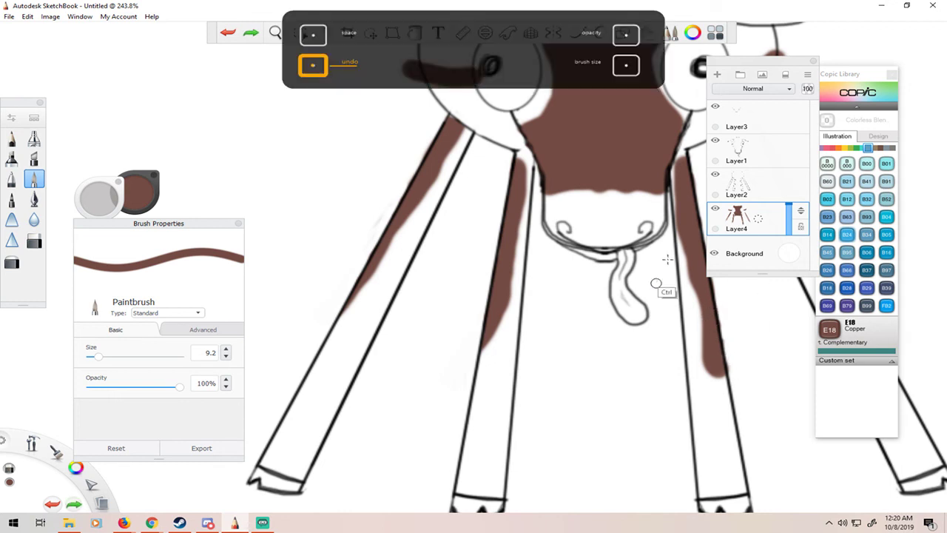
Extend the brown face patch upward into a narrow rounded peak between the two horns.
click(725, 341)
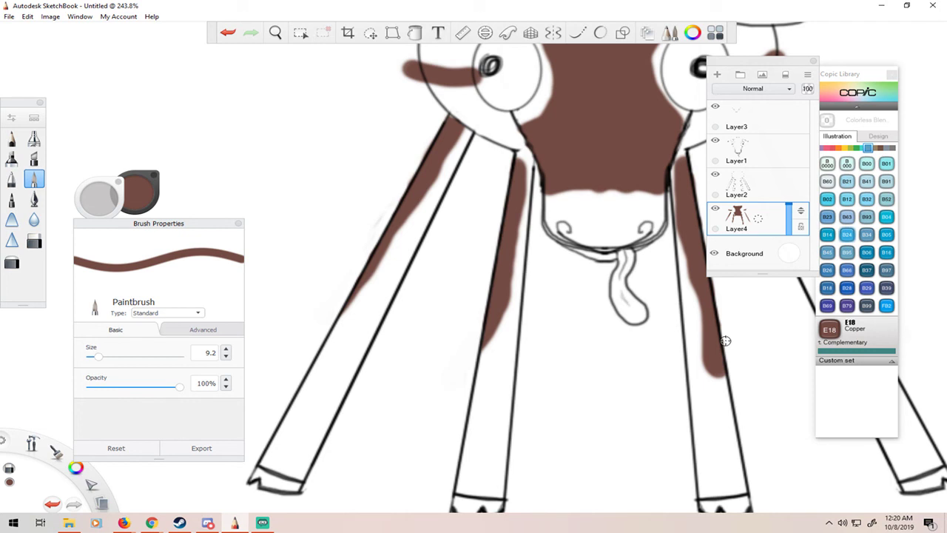
key(space)
drag(731, 323, 607, 328)
key(space)
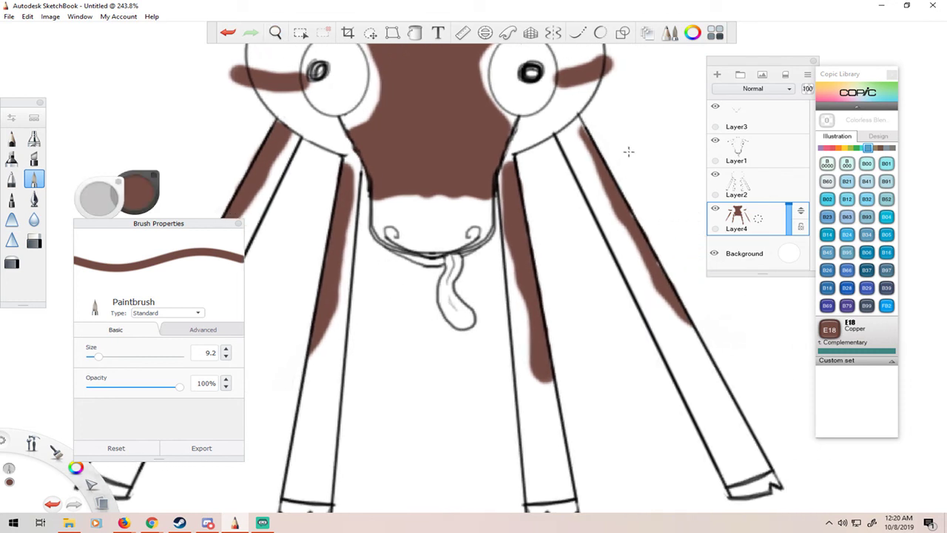
scroll(626, 152, up, 5)
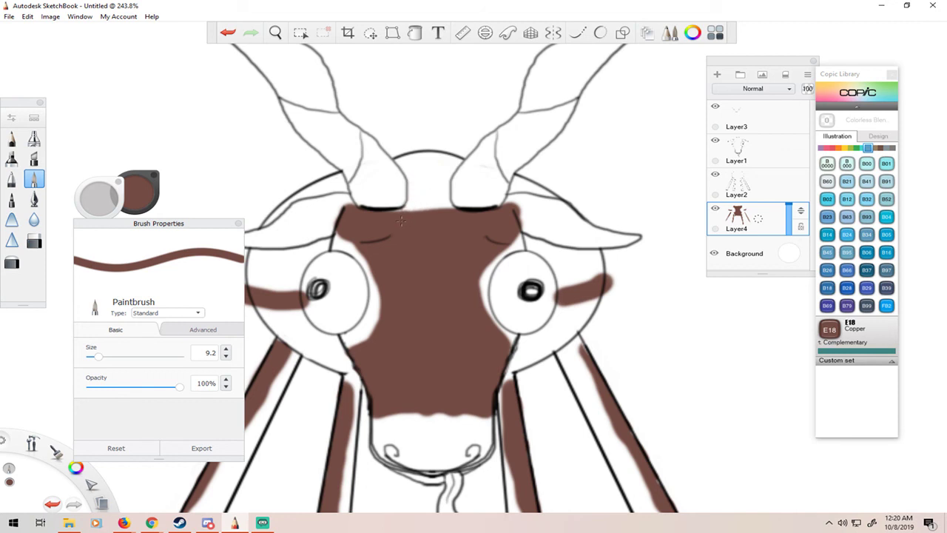
mouse_move(409, 214)
mouse_down()
mouse_move(426, 185)
mouse_move(443, 204)
mouse_up()
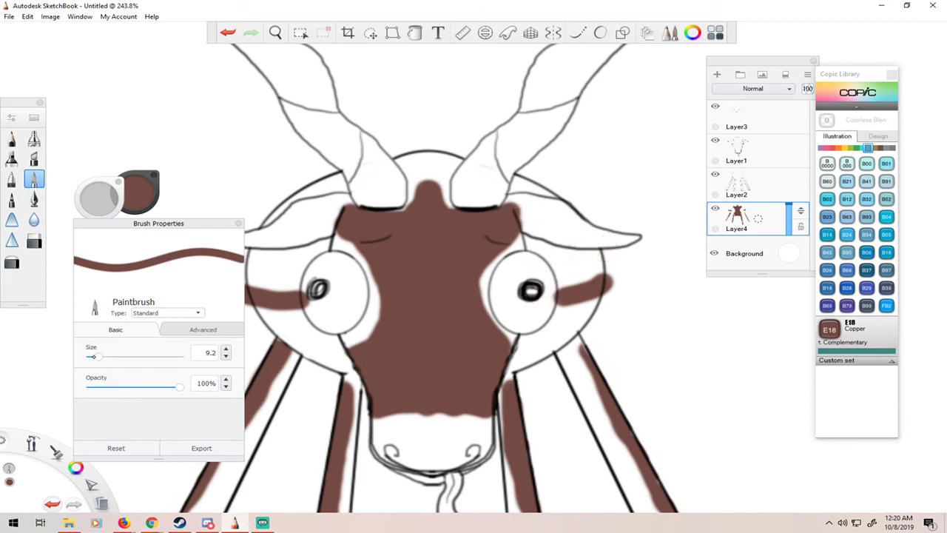
Reduce the brush size to 4.6 and fill the body area between the right ear and the right stripe with brown.
drag(93, 356, 90, 356)
mouse_move(547, 253)
mouse_down()
mouse_move(524, 239)
mouse_move(605, 253)
mouse_move(596, 271)
mouse_move(557, 288)
mouse_move(555, 266)
mouse_move(535, 253)
mouse_move(567, 270)
mouse_move(595, 258)
mouse_up()
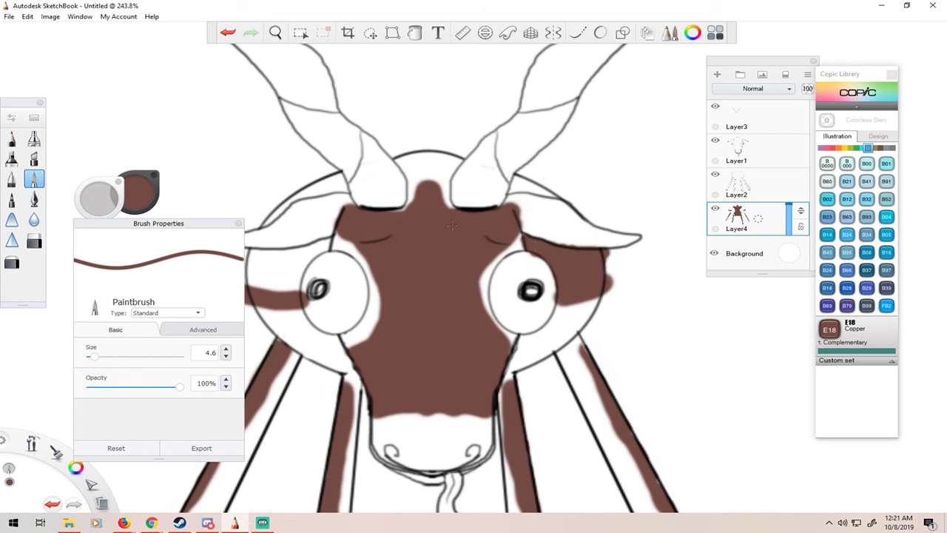
click(274, 257)
key(ctrl+z)
Paint the body brown above and below the left ear down to the stripe, and erase the overflow outside the outline.
key(space)
drag(357, 225, 493, 215)
click(696, 155)
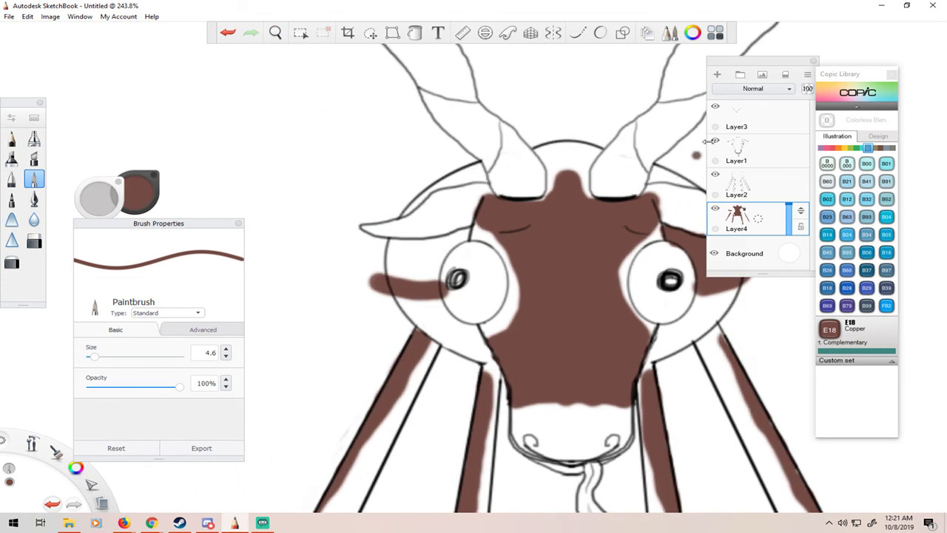
mouse_move(477, 168)
mouse_down()
mouse_move(484, 184)
mouse_move(444, 186)
mouse_move(399, 216)
mouse_move(473, 165)
mouse_move(435, 184)
mouse_up()
mouse_move(469, 232)
mouse_down()
mouse_move(388, 244)
mouse_move(390, 273)
mouse_move(432, 280)
mouse_move(468, 239)
mouse_move(424, 273)
mouse_move(419, 252)
mouse_move(409, 275)
mouse_move(399, 250)
mouse_up()
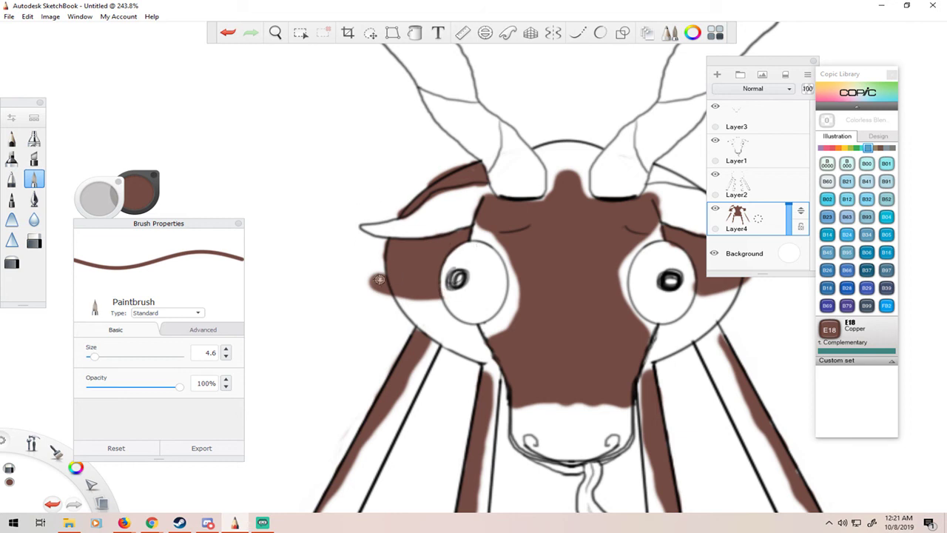
mouse_move(372, 276)
mouse_down()
mouse_move(376, 292)
mouse_move(380, 282)
mouse_move(388, 295)
mouse_up()
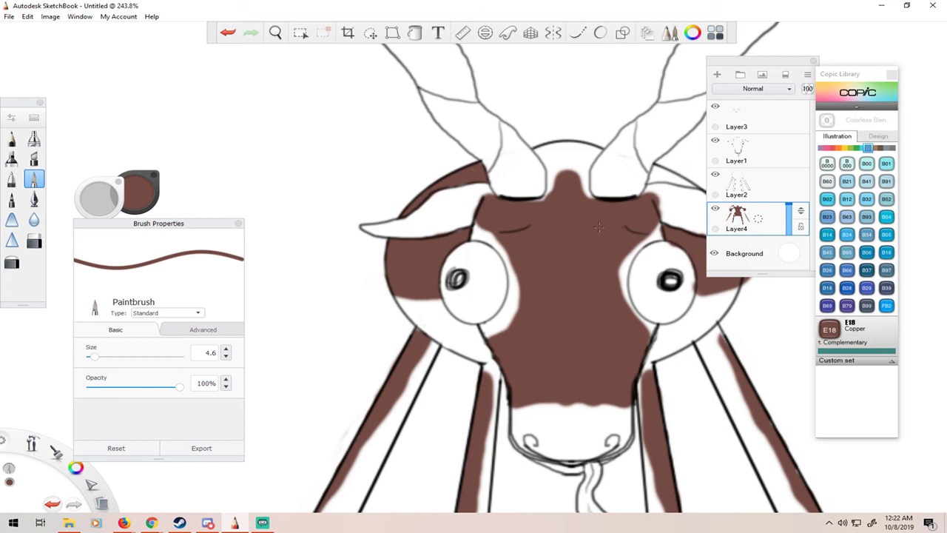
Paint the body brown between the right horn and ear, and erase the brown overflow outside the right body outline.
key(space)
drag(648, 226, 690, 247)
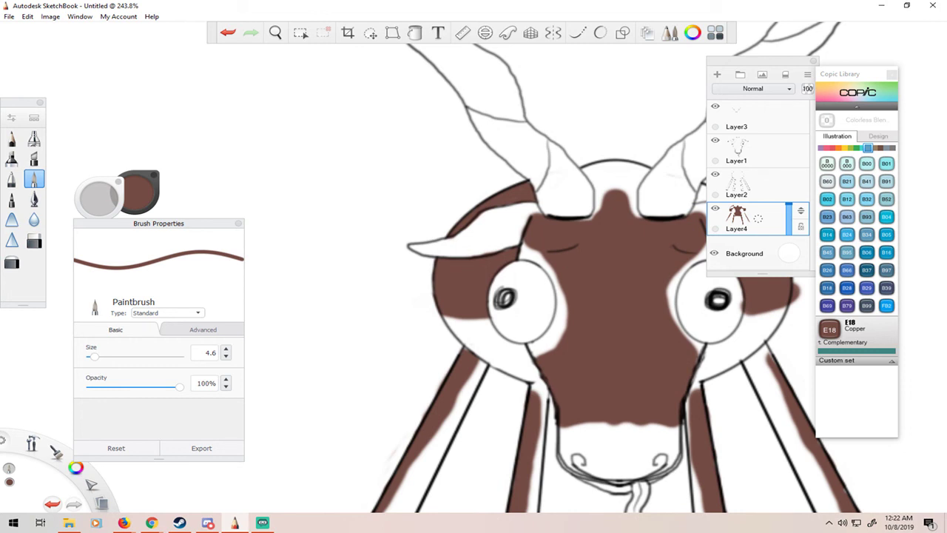
key(space)
drag(627, 251, 488, 253)
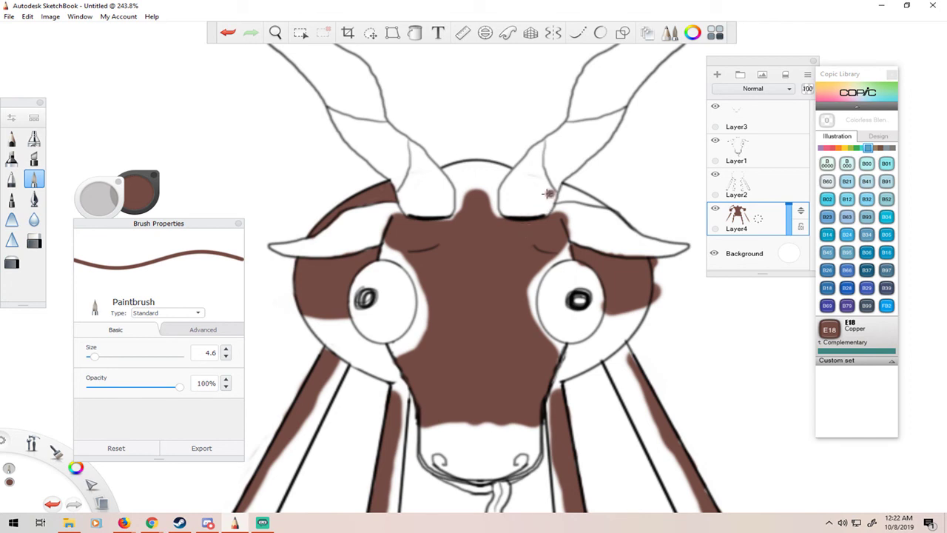
click(579, 195)
key(ctrl+z)
mouse_move(567, 188)
mouse_down()
mouse_move(562, 195)
mouse_move(607, 202)
mouse_move(568, 190)
mouse_up()
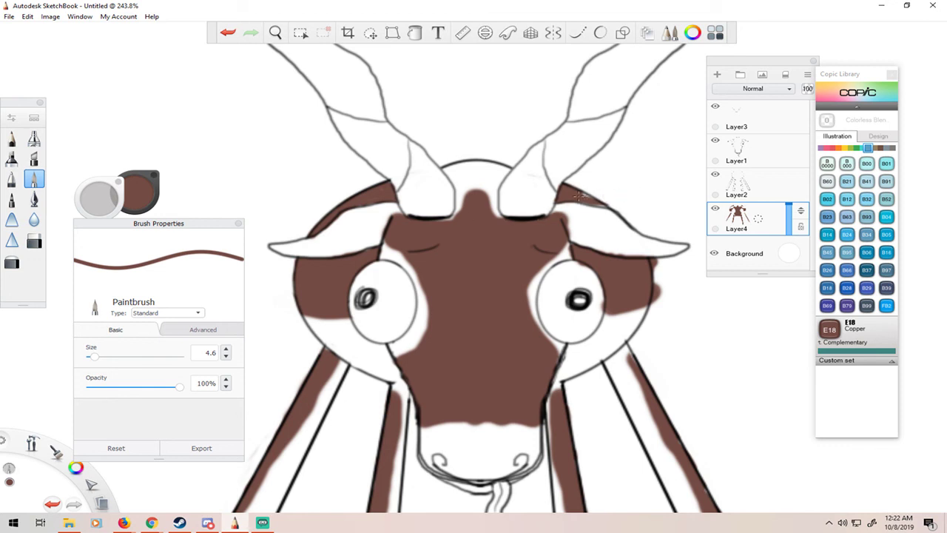
mouse_move(579, 196)
mouse_down()
mouse_move(611, 207)
mouse_move(579, 197)
mouse_up()
drag(654, 272, 656, 300)
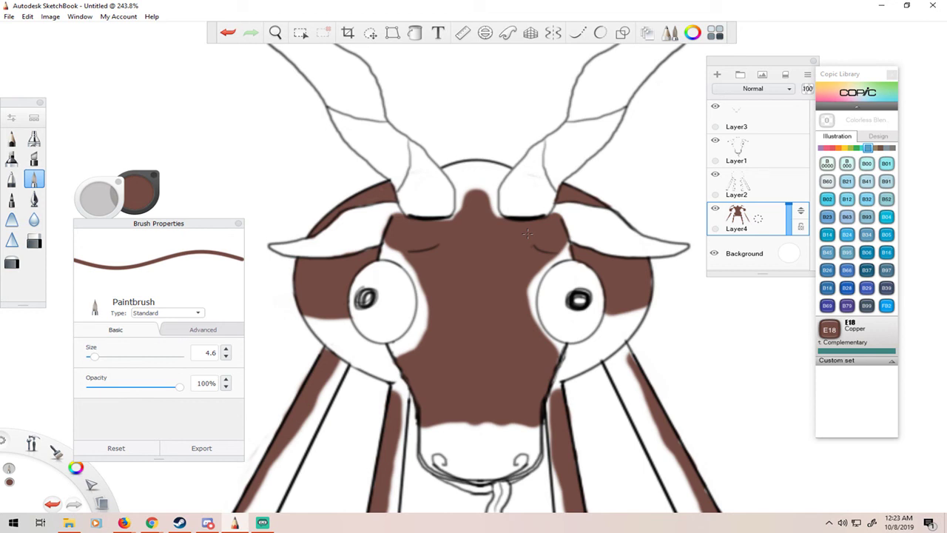
click(594, 313)
key(ctrl+z)
Choose the Copic colour N8 Neutral Gray and fill the hoof of the inner right leg with it.
scroll(497, 396, down, 5)
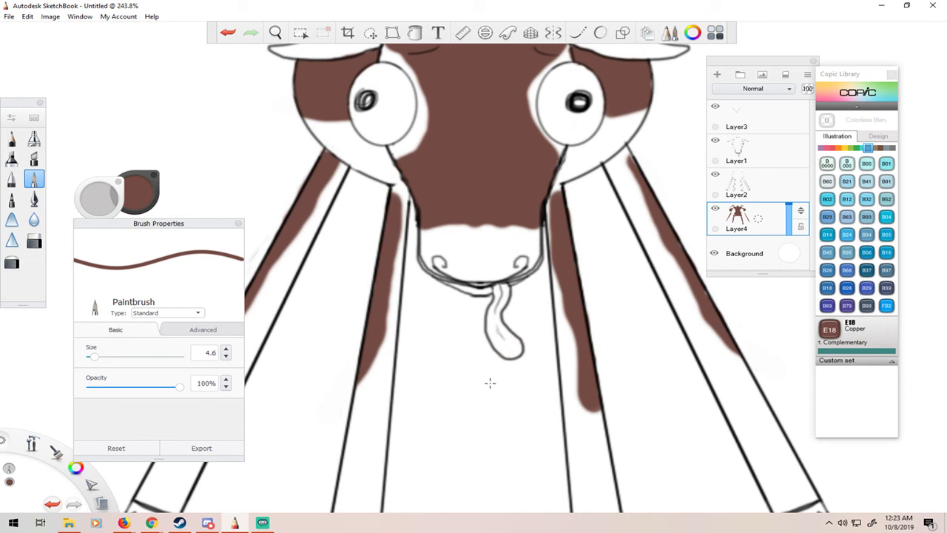
click(891, 148)
click(886, 216)
click(887, 234)
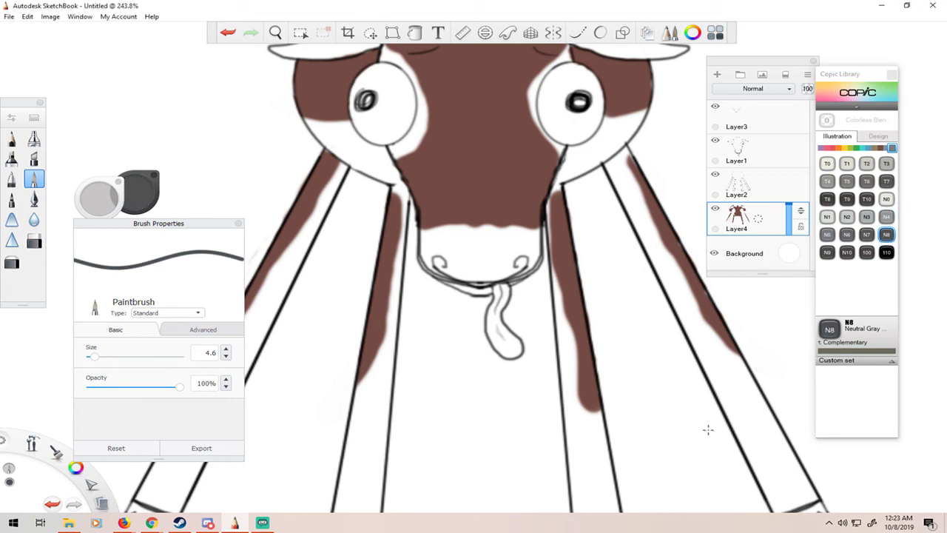
scroll(651, 416, down, 3)
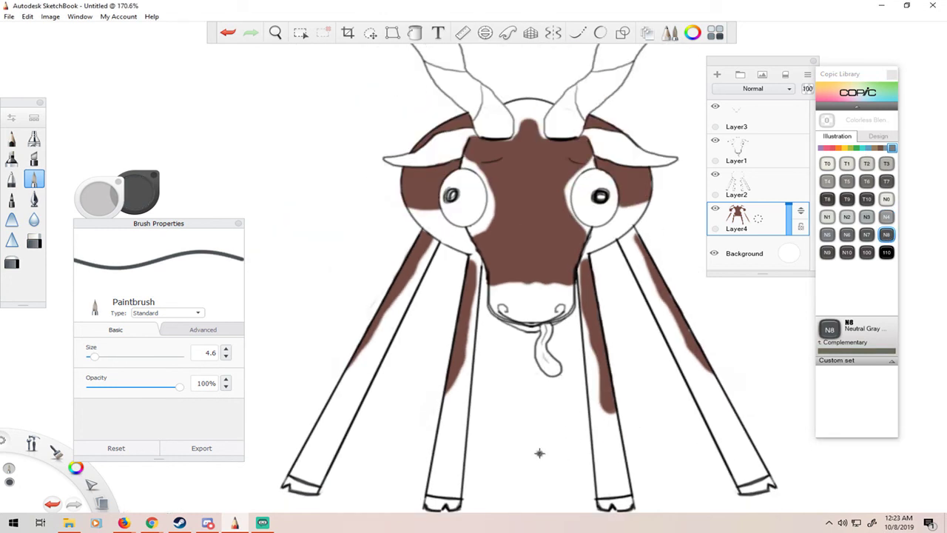
drag(540, 444, 539, 342)
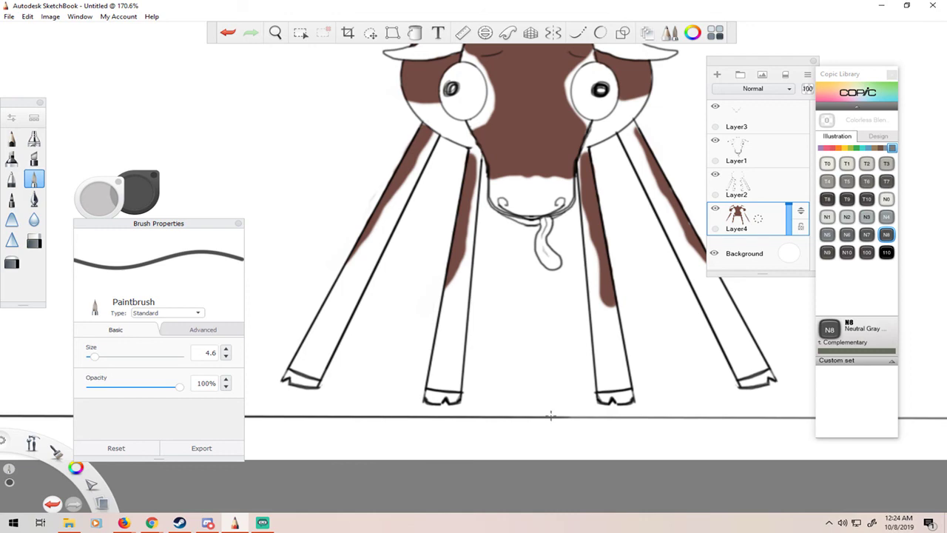
scroll(631, 395, up, 5)
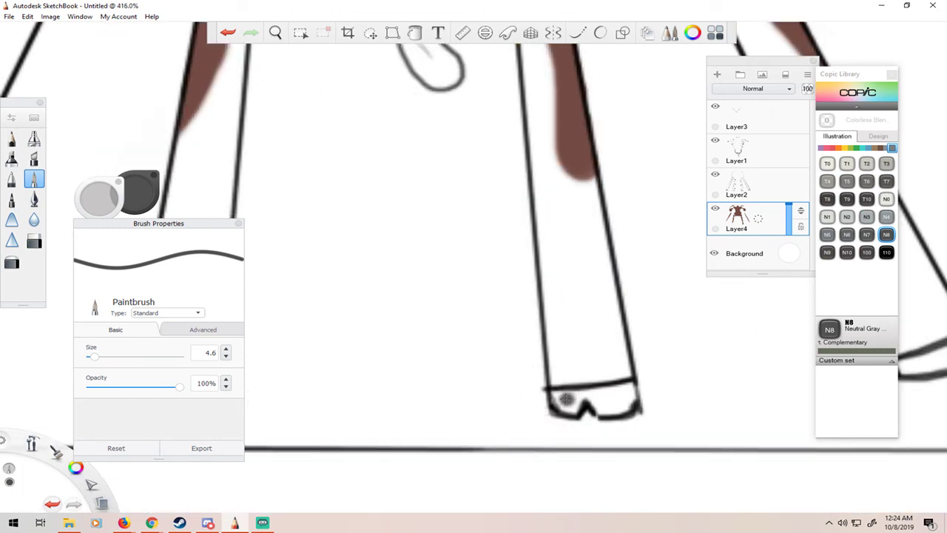
mouse_move(555, 392)
mouse_down()
mouse_move(601, 391)
mouse_move(565, 395)
mouse_up()
mouse_move(624, 386)
mouse_down()
mouse_move(620, 406)
mouse_move(591, 401)
mouse_move(620, 398)
mouse_up()
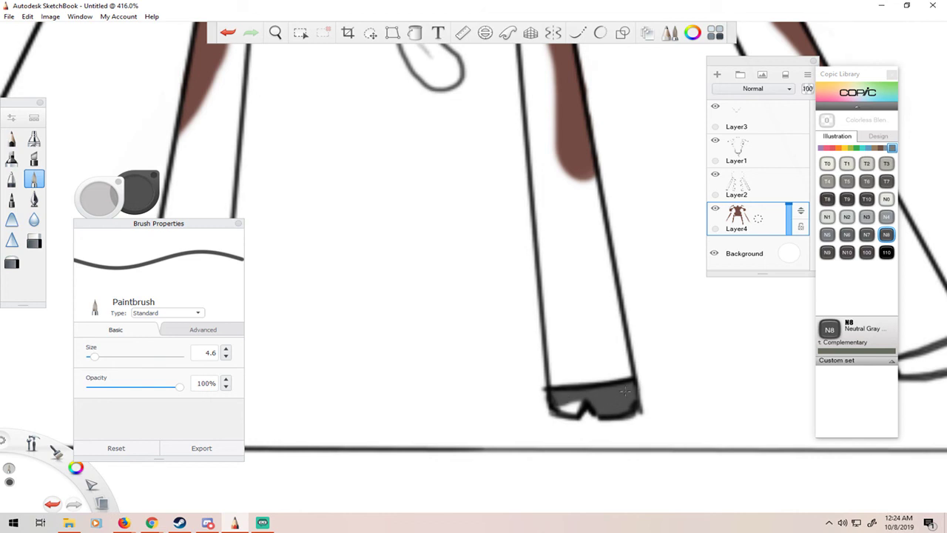
drag(582, 407, 550, 412)
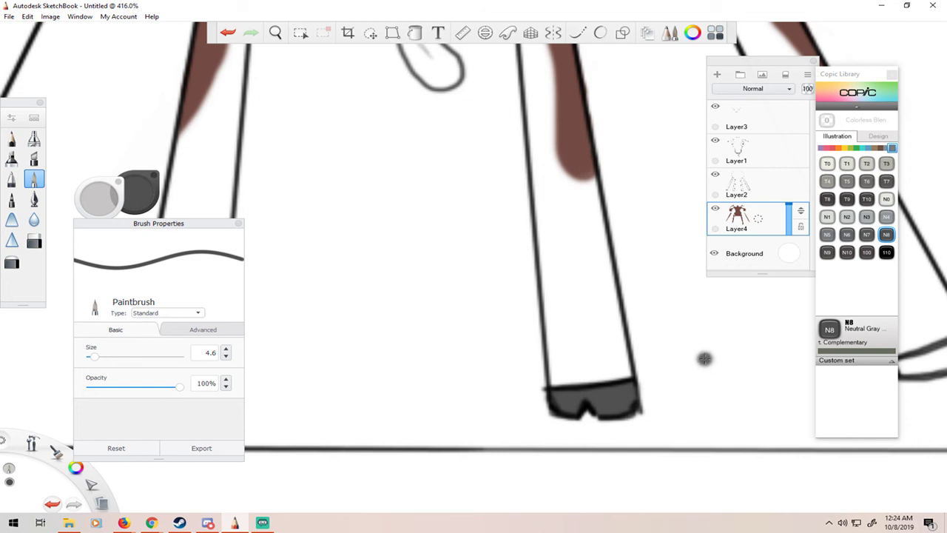
Fill the hoof of the outer right leg with dark gray.
drag(704, 359, 482, 358)
mouse_move(684, 364)
mouse_down()
mouse_move(760, 346)
mouse_move(685, 376)
mouse_up()
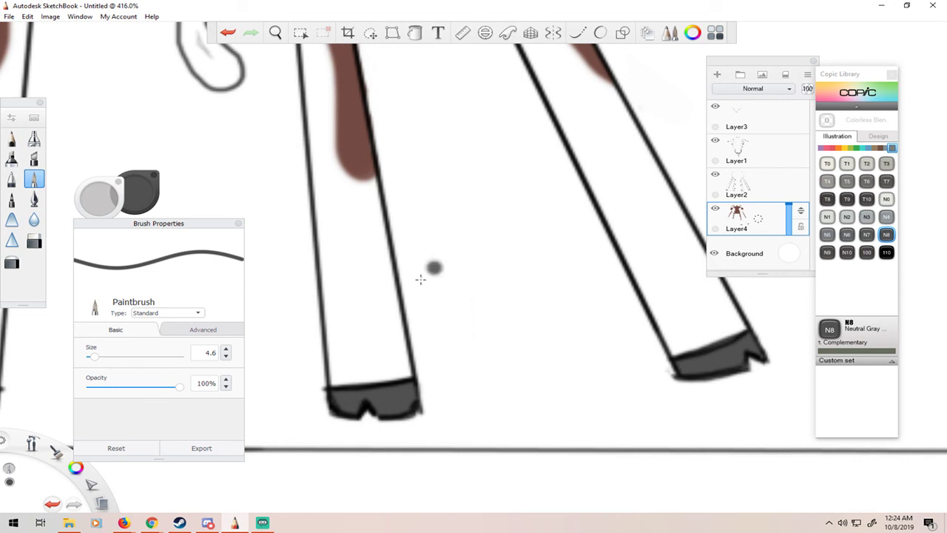
scroll(471, 274, up, 2)
scroll(476, 255, up, 2)
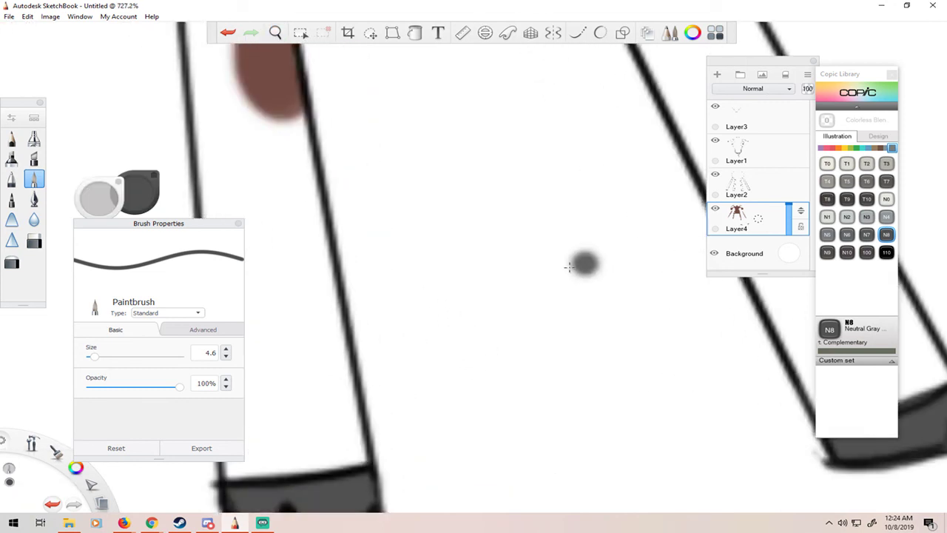
scroll(514, 265, down, 3)
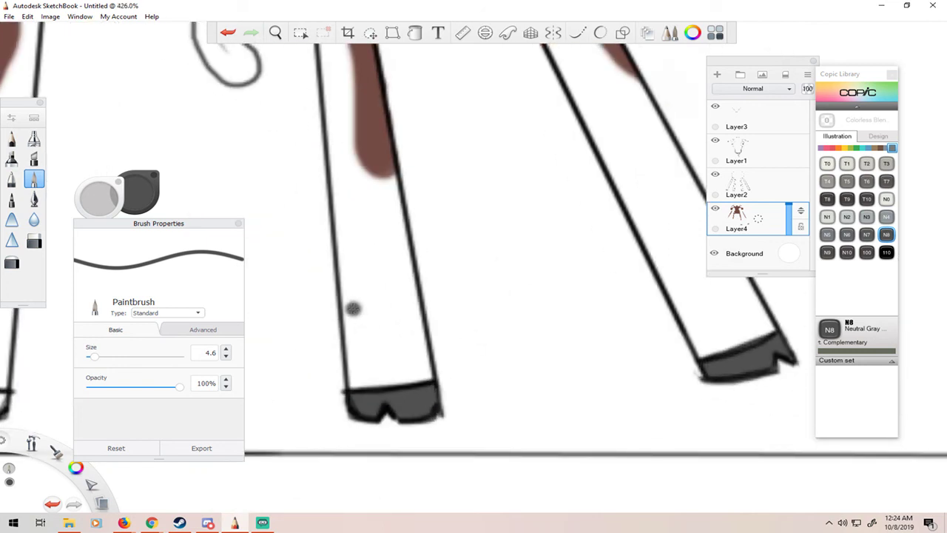
Fill the hooves of the inner and outer left legs with dark gray.
drag(355, 308, 672, 310)
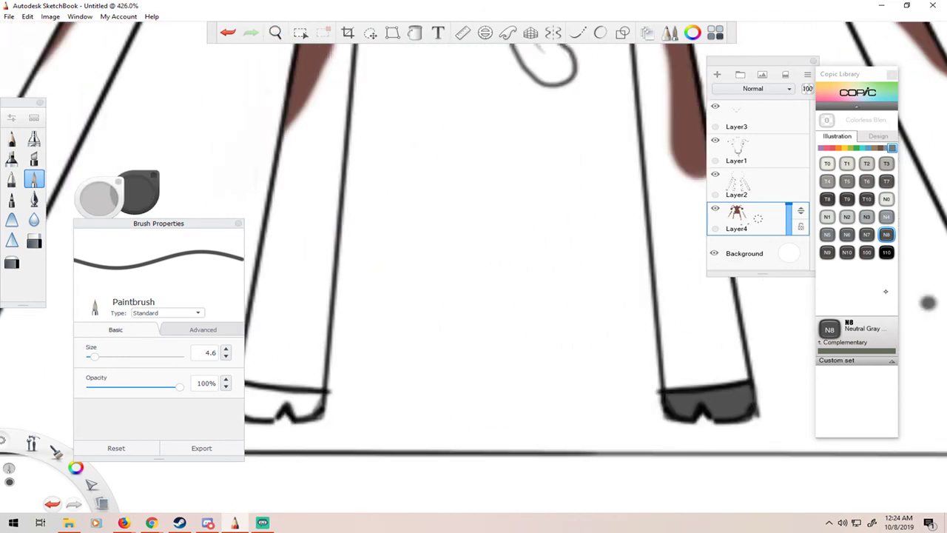
mouse_move(388, 309)
mouse_down()
mouse_move(428, 289)
mouse_move(569, 290)
mouse_up()
mouse_move(417, 355)
mouse_down()
mouse_move(422, 383)
mouse_move(470, 378)
mouse_move(496, 391)
mouse_move(416, 400)
mouse_move(437, 388)
mouse_up()
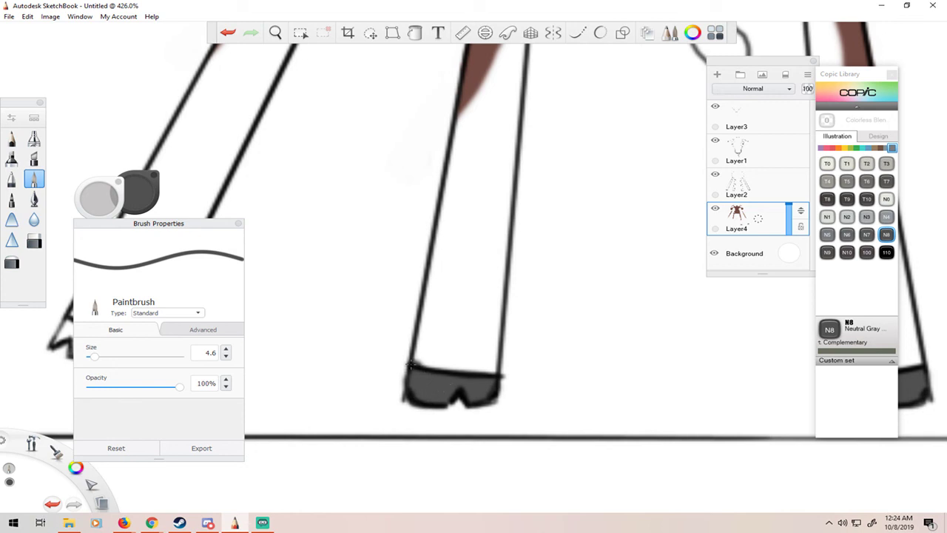
key(space)
drag(292, 260, 540, 260)
mouse_move(314, 356)
mouse_down()
mouse_move(325, 334)
mouse_move(299, 330)
mouse_move(316, 327)
mouse_move(295, 338)
mouse_move(335, 336)
mouse_move(384, 355)
mouse_move(314, 353)
mouse_move(366, 351)
mouse_up()
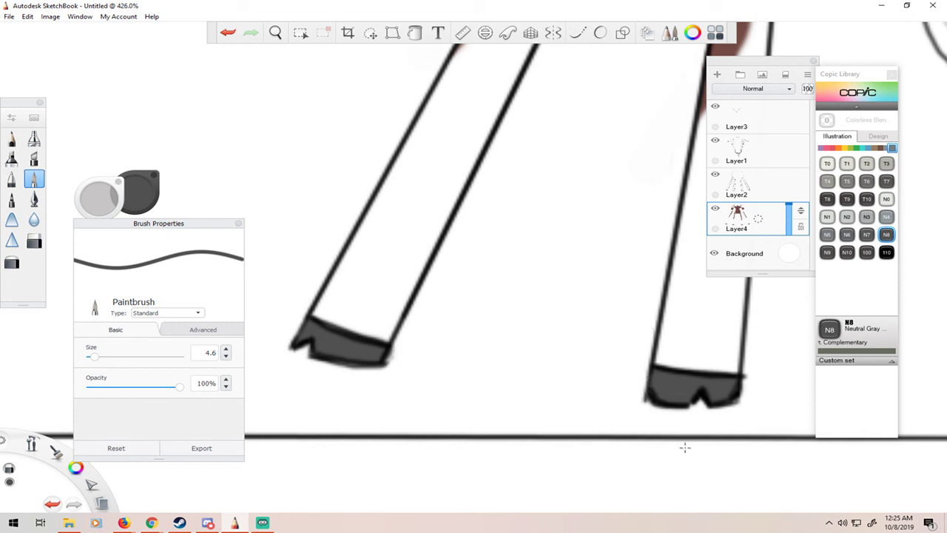
scroll(558, 249, down, 5)
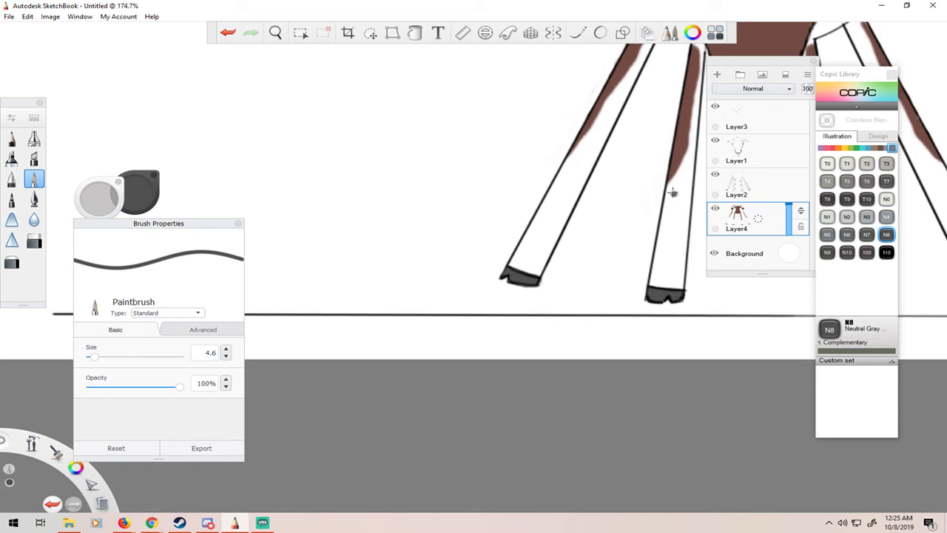
Choose the Copic colour E44 Clay for painting the horns, and undo the stray test stroke beside the body.
key(space)
mouse_move(660, 194)
mouse_down()
mouse_move(660, 333)
mouse_move(626, 392)
mouse_move(481, 393)
mouse_move(242, 271)
mouse_up()
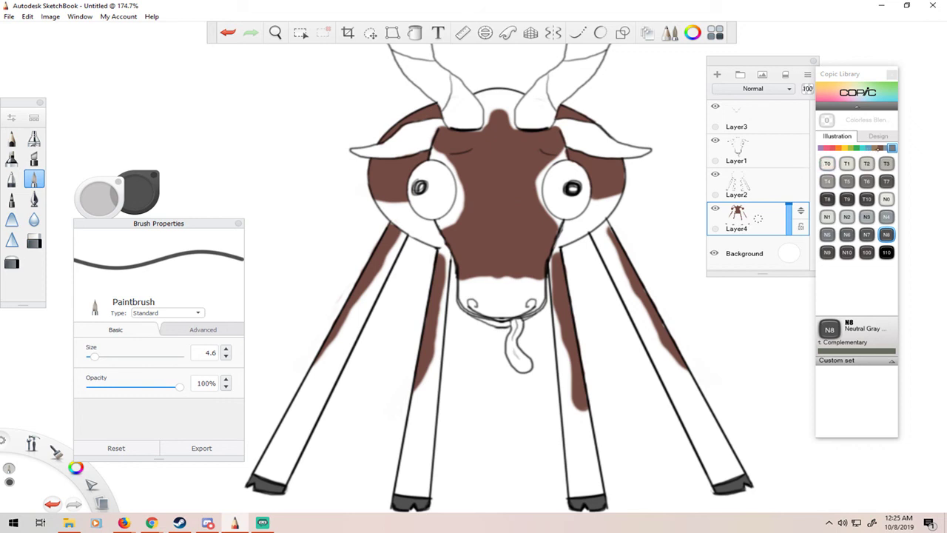
click(867, 148)
click(874, 148)
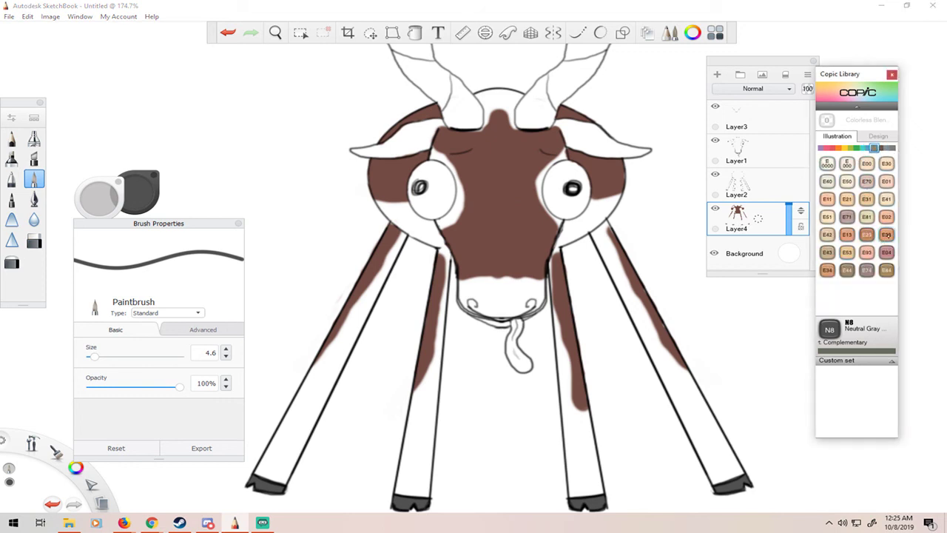
click(887, 234)
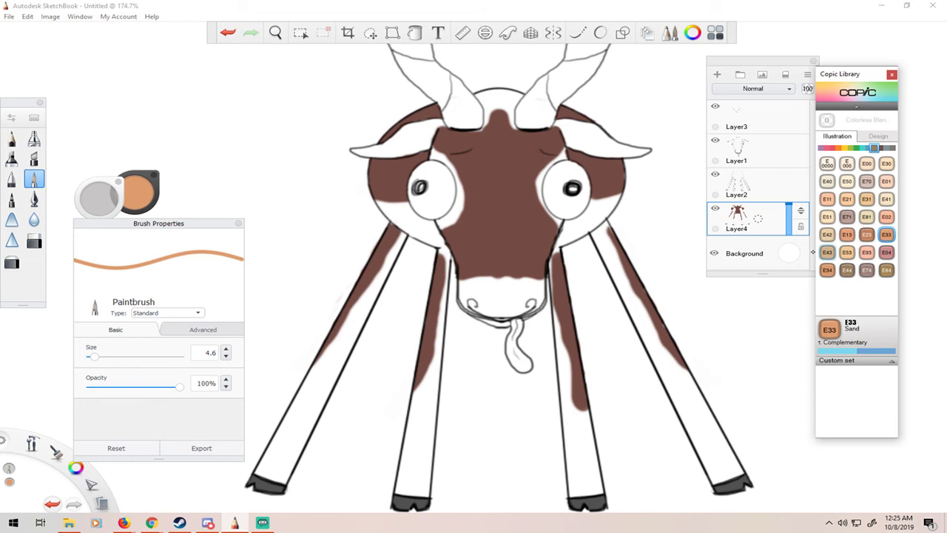
click(848, 270)
mouse_move(712, 317)
mouse_down()
mouse_move(740, 325)
mouse_move(733, 331)
mouse_up()
key(ctrl+z)
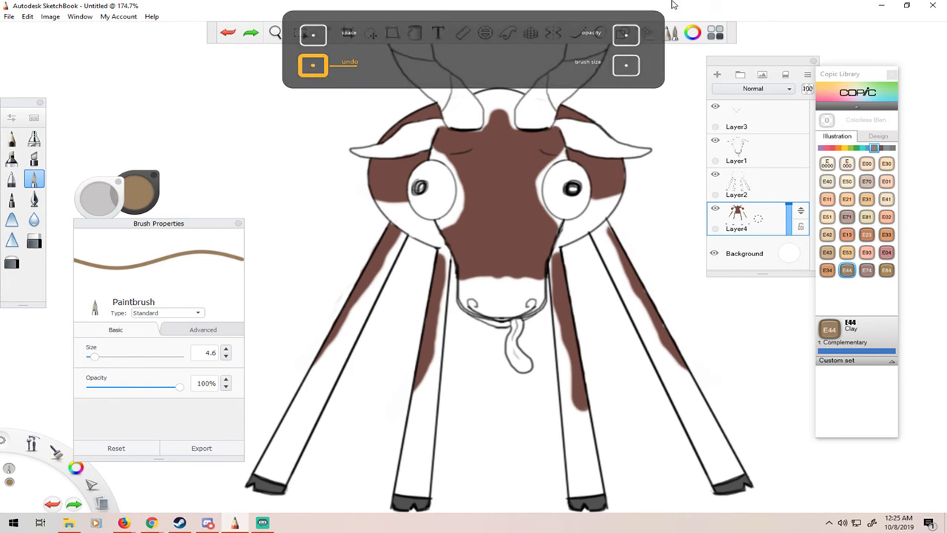
Fill the base segment of the right horn with E44 Clay and start colouring the segment above it.
scroll(633, 177, down, 2)
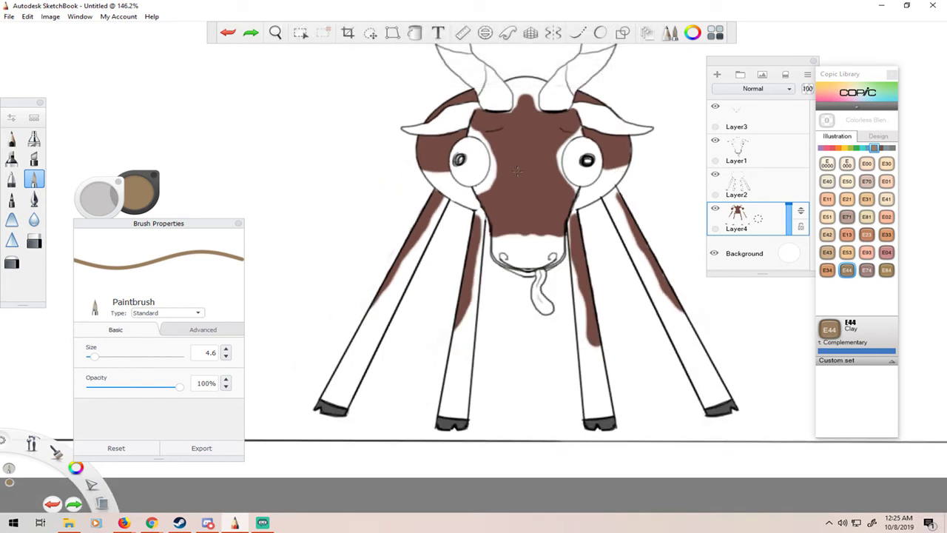
drag(518, 172, 517, 364)
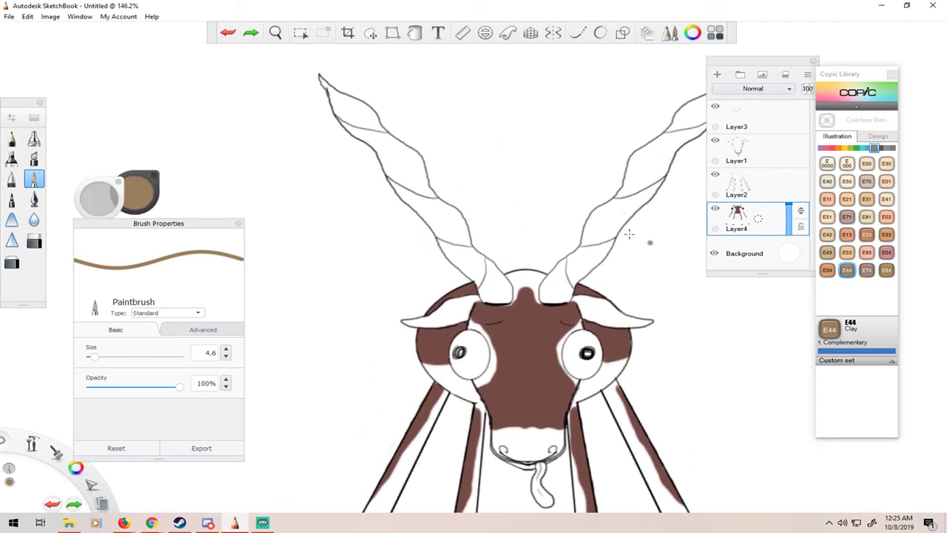
scroll(511, 297, up, 2)
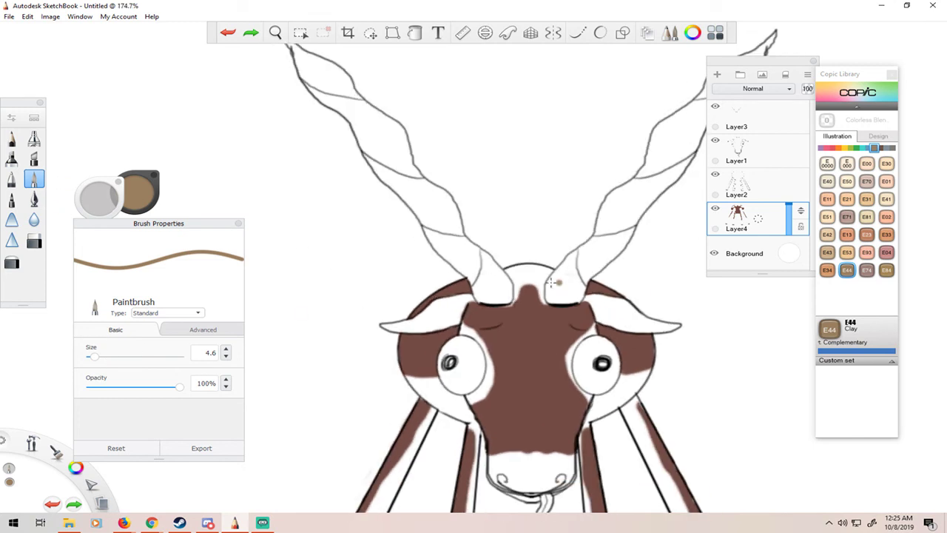
mouse_move(559, 275)
mouse_down()
mouse_move(573, 256)
mouse_move(551, 287)
mouse_move(557, 300)
mouse_up()
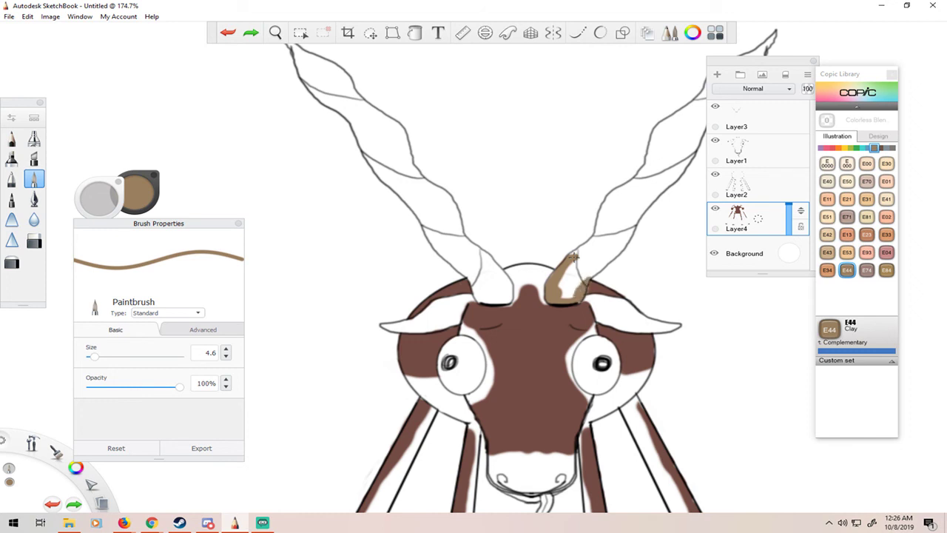
mouse_move(596, 265)
mouse_down()
mouse_move(574, 257)
mouse_move(571, 291)
mouse_move(564, 288)
mouse_up()
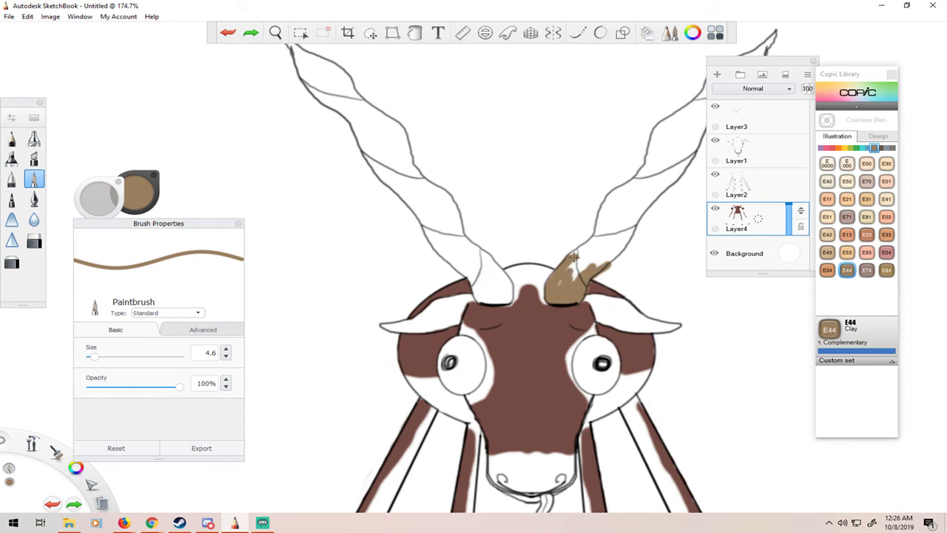
drag(574, 256, 577, 252)
drag(575, 259, 577, 274)
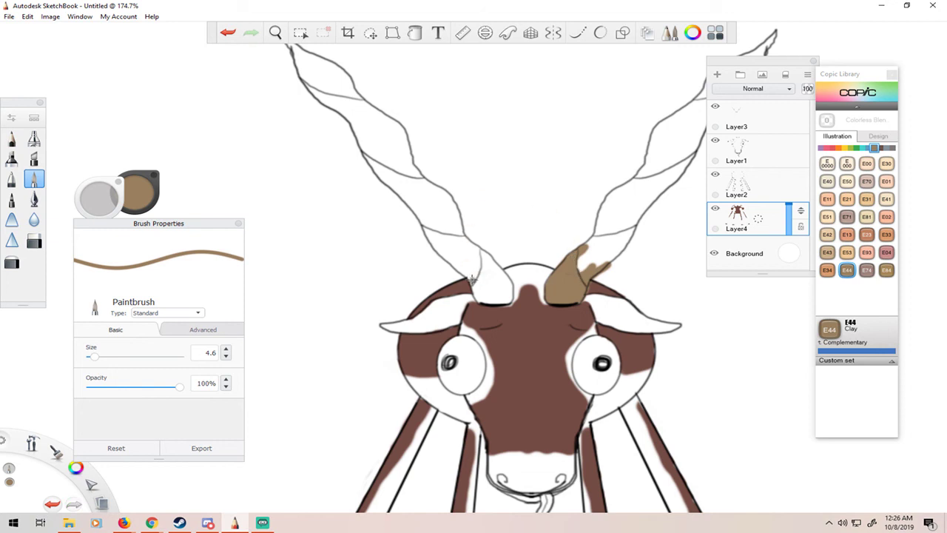
Paint the left horn in clay brown from base to tip, enlarging the brush to 11.7 above the base segment.
mouse_move(467, 272)
mouse_down()
mouse_move(474, 286)
mouse_move(467, 272)
mouse_up()
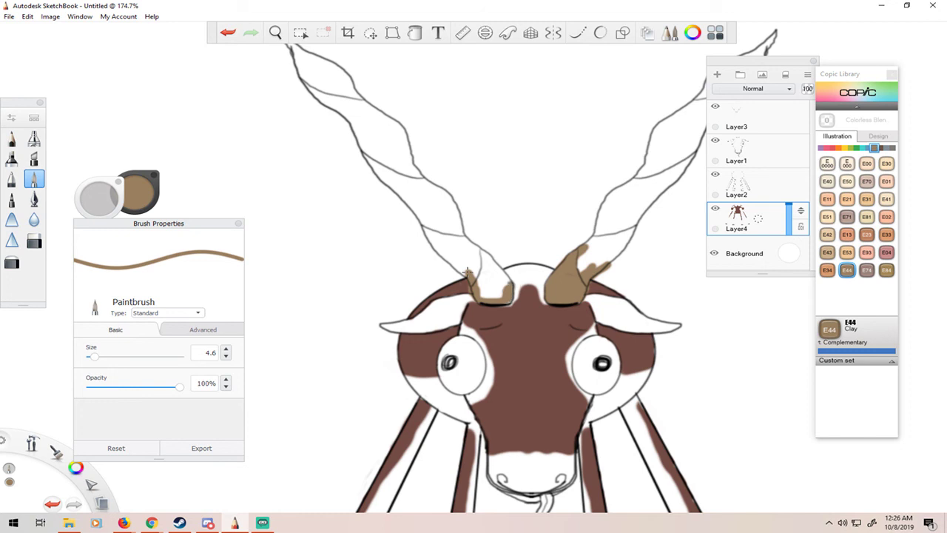
mouse_move(501, 282)
mouse_down()
mouse_move(483, 297)
mouse_move(497, 273)
mouse_up()
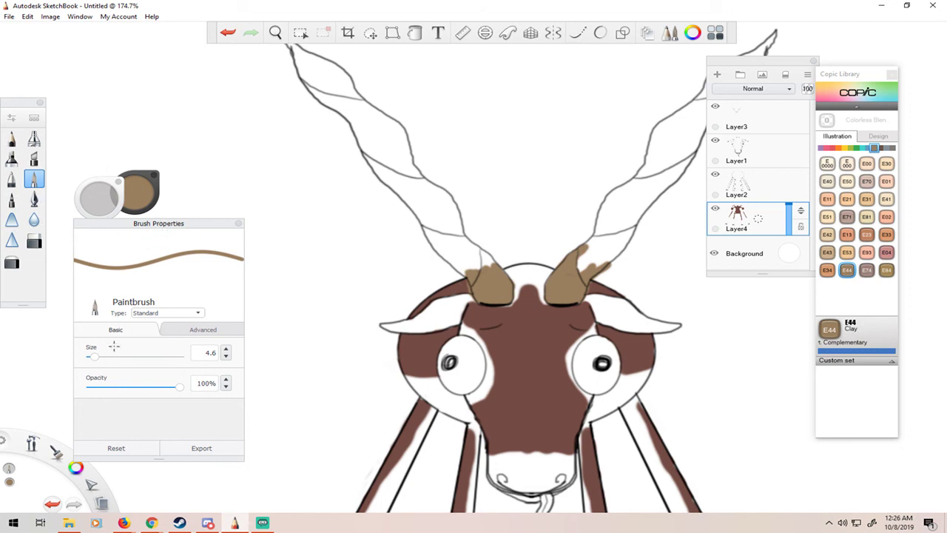
drag(102, 356, 110, 356)
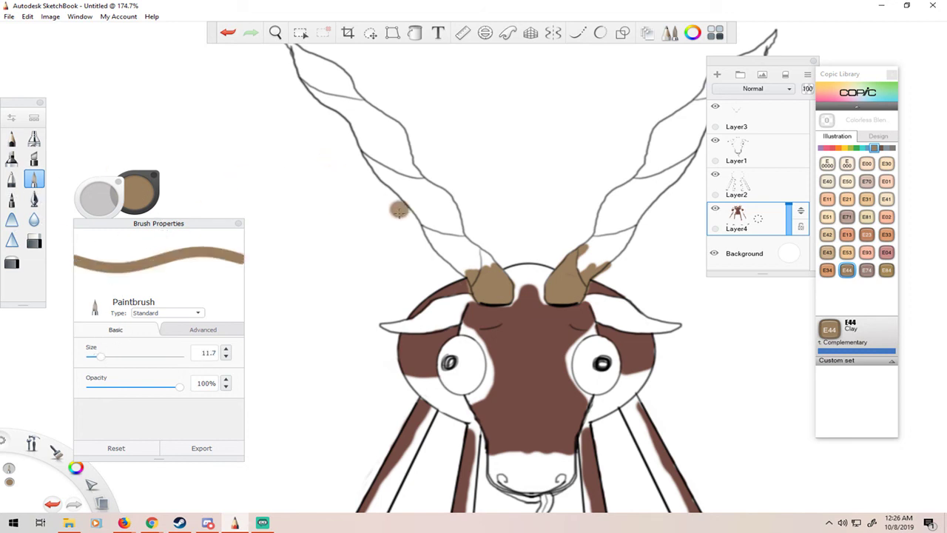
mouse_move(422, 206)
mouse_down()
mouse_move(444, 252)
mouse_move(492, 253)
mouse_move(419, 184)
mouse_move(381, 169)
mouse_move(362, 134)
mouse_move(407, 152)
mouse_move(337, 83)
mouse_move(344, 111)
mouse_move(311, 83)
mouse_move(331, 113)
mouse_move(290, 49)
mouse_move(342, 71)
mouse_up()
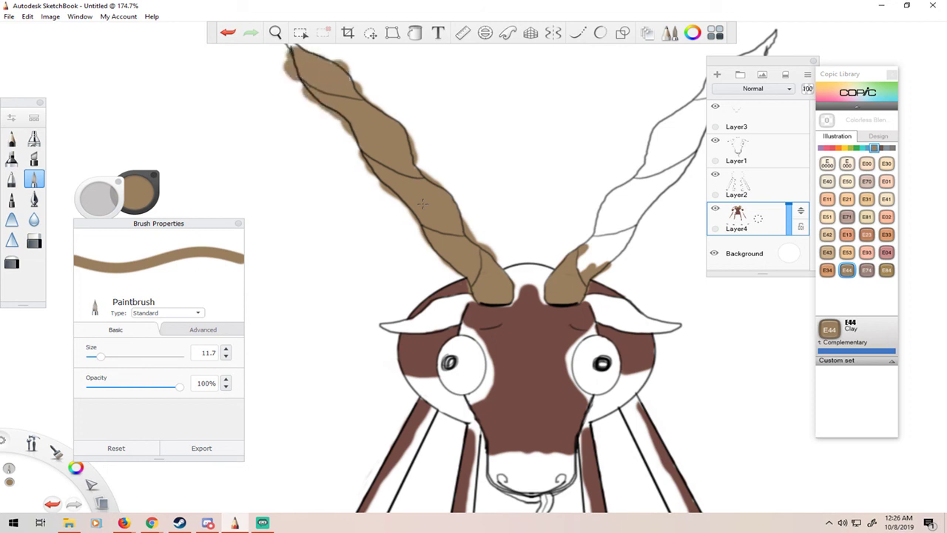
key(space)
drag(337, 125, 338, 175)
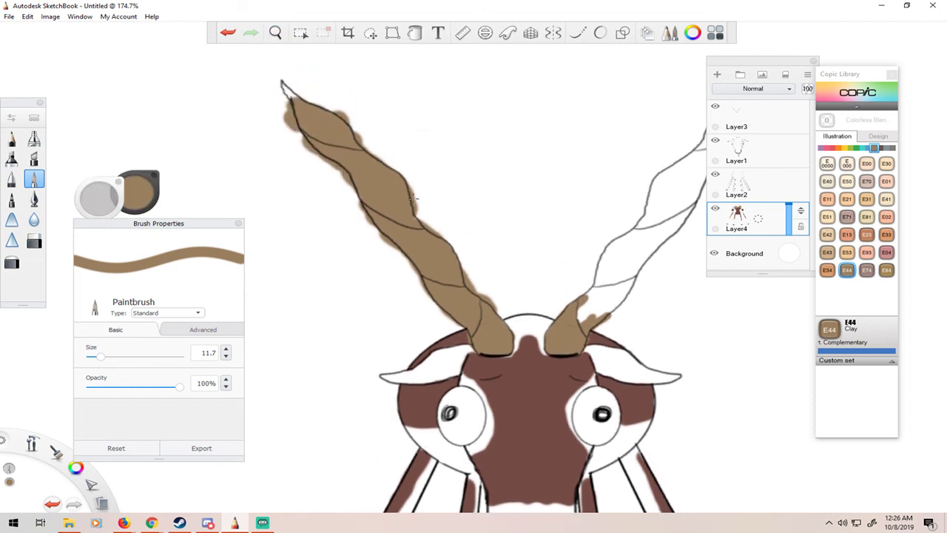
mouse_move(269, 113)
mouse_down()
mouse_move(292, 96)
mouse_move(280, 80)
mouse_up()
Paint the rest of the right horn in clay brown up to its tip.
key(space)
drag(665, 274, 542, 274)
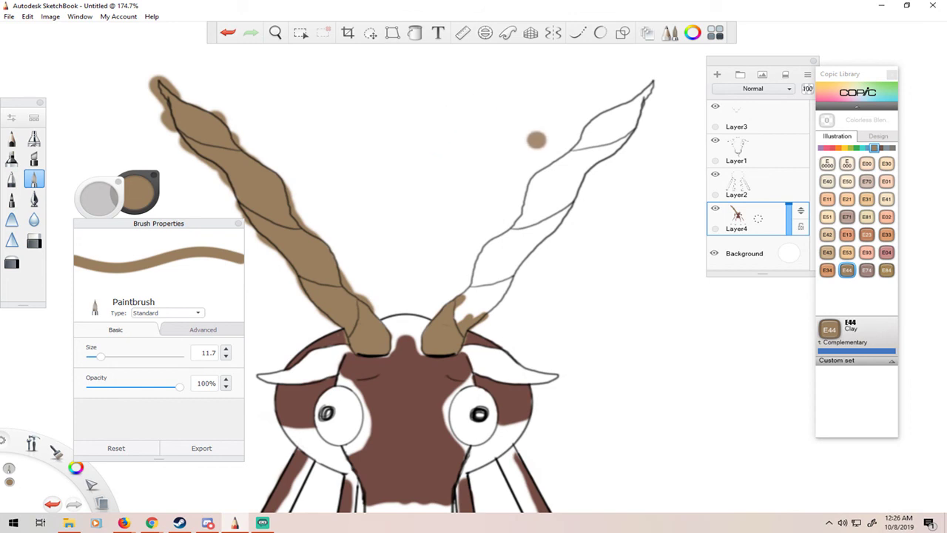
mouse_move(600, 125)
mouse_down()
mouse_move(536, 194)
mouse_move(558, 209)
mouse_move(591, 152)
mouse_move(628, 126)
mouse_move(652, 85)
mouse_move(598, 117)
mouse_up()
mouse_move(521, 197)
mouse_down()
mouse_move(507, 213)
mouse_move(529, 201)
mouse_move(518, 231)
mouse_move(483, 280)
mouse_move(477, 260)
mouse_move(465, 309)
mouse_move(481, 307)
mouse_move(557, 220)
mouse_move(533, 256)
mouse_move(492, 285)
mouse_up()
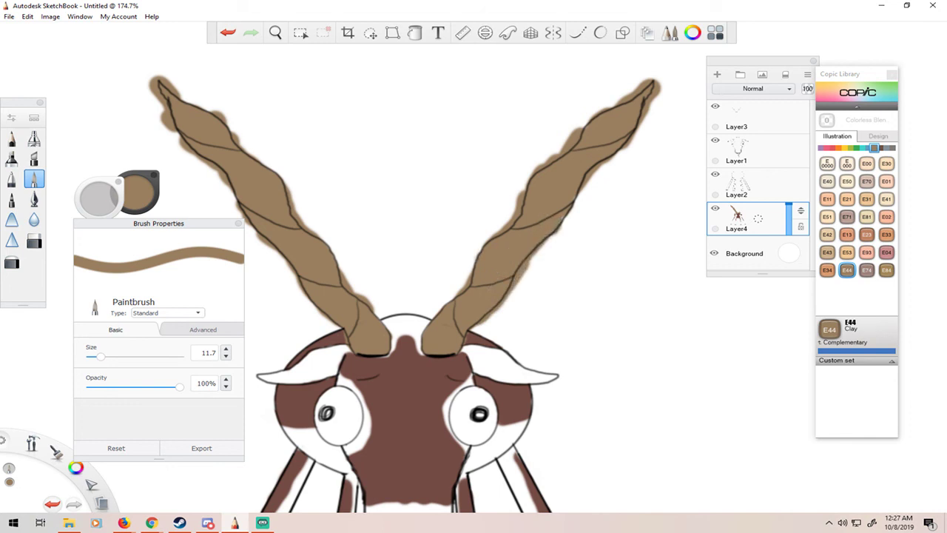
drag(571, 218, 577, 198)
Erase the clay overflow around the tip of the right horn.
click(510, 116)
key(ctrl+z)
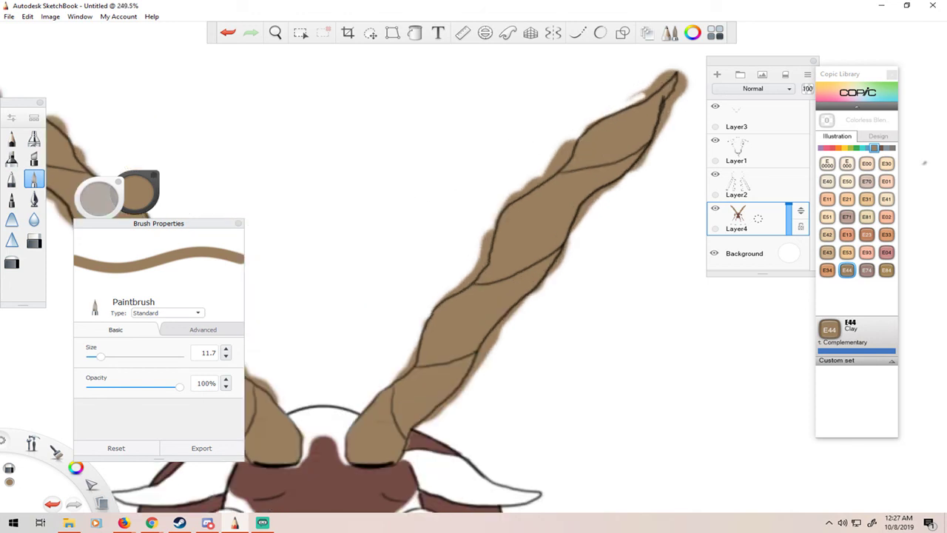
drag(640, 98, 675, 72)
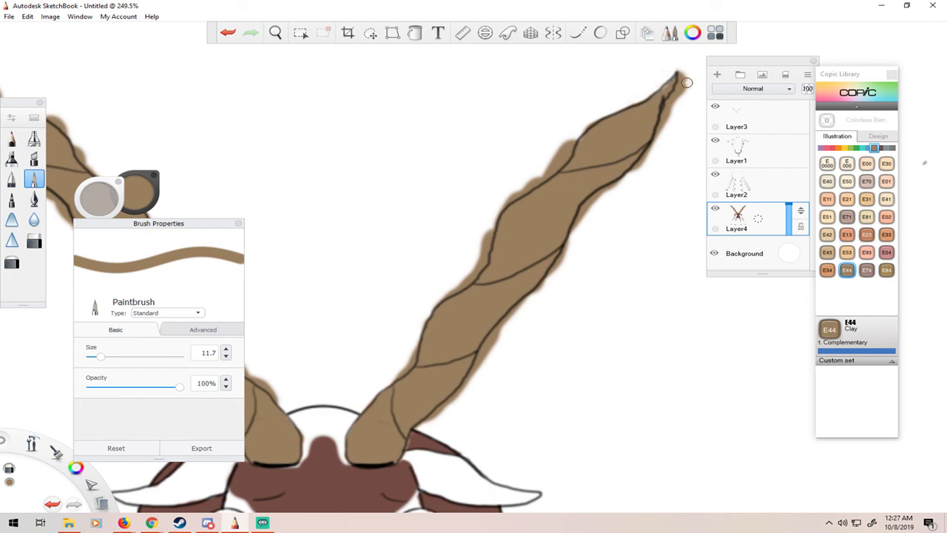
mouse_move(675, 89)
mouse_down()
mouse_move(636, 169)
mouse_move(684, 82)
mouse_up()
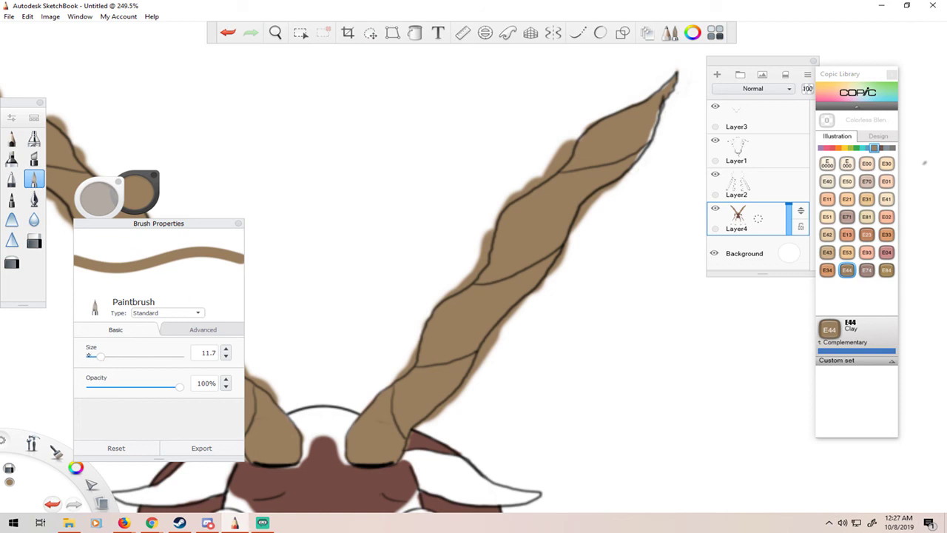
Set the brush size to 2.7 and erase the clay overflow along the outer edge of the right horn.
click(89, 357)
click(92, 357)
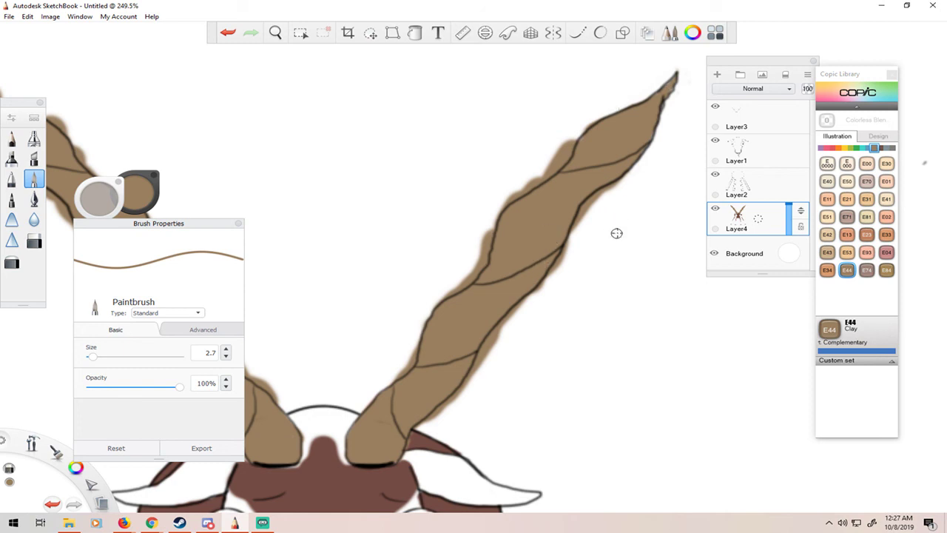
mouse_move(637, 176)
mouse_down()
mouse_move(608, 188)
mouse_move(582, 218)
mouse_up()
mouse_move(582, 217)
mouse_down()
mouse_move(553, 270)
mouse_move(559, 257)
mouse_up()
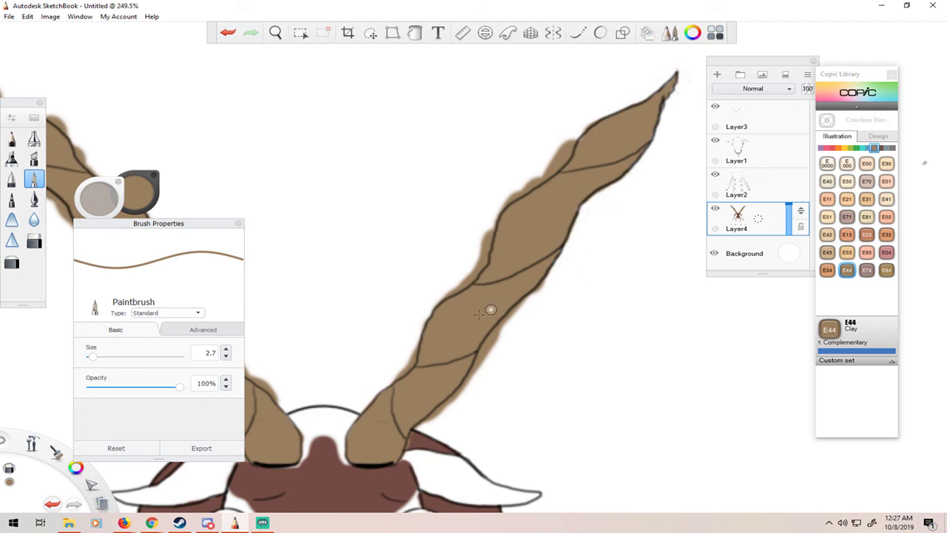
drag(529, 299, 476, 369)
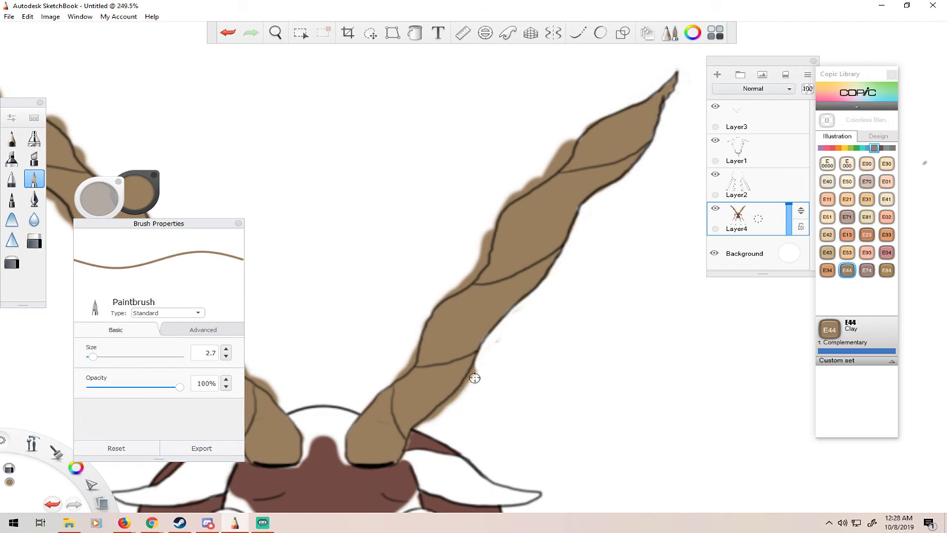
mouse_move(481, 356)
mouse_down()
mouse_move(440, 412)
mouse_move(456, 394)
mouse_up()
Erase the clay overflow along the inner edge of the right horn down to its base, undoing a faulty stroke.
mouse_move(565, 139)
mouse_down()
mouse_move(572, 131)
mouse_move(564, 162)
mouse_move(508, 200)
mouse_move(552, 156)
mouse_up()
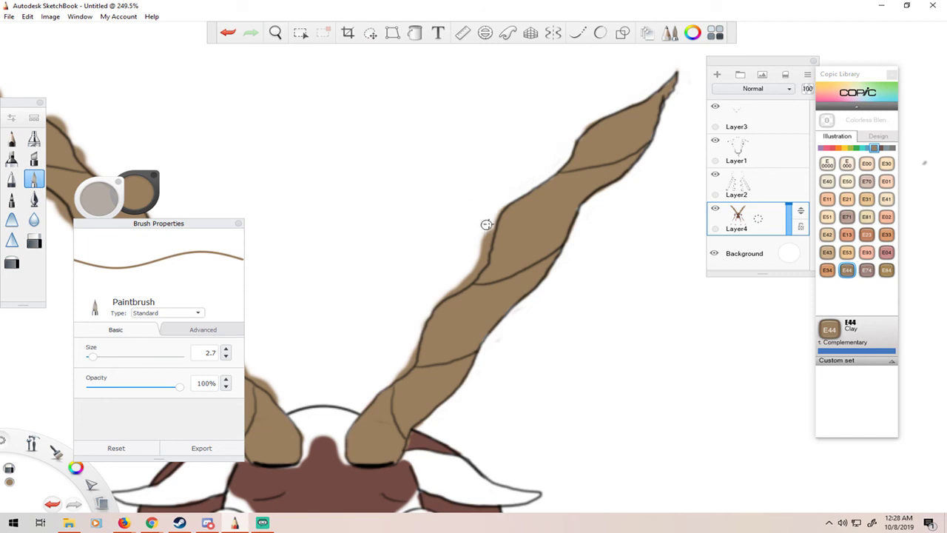
mouse_move(490, 226)
mouse_down()
mouse_move(478, 275)
mouse_move(447, 295)
mouse_move(483, 242)
mouse_up()
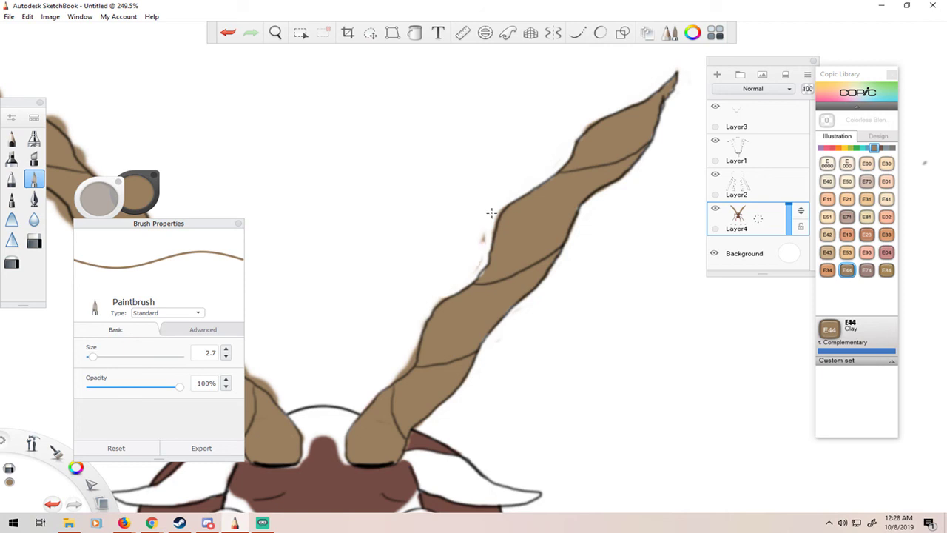
key(ctrl+z)
key(e)
drag(414, 359, 398, 376)
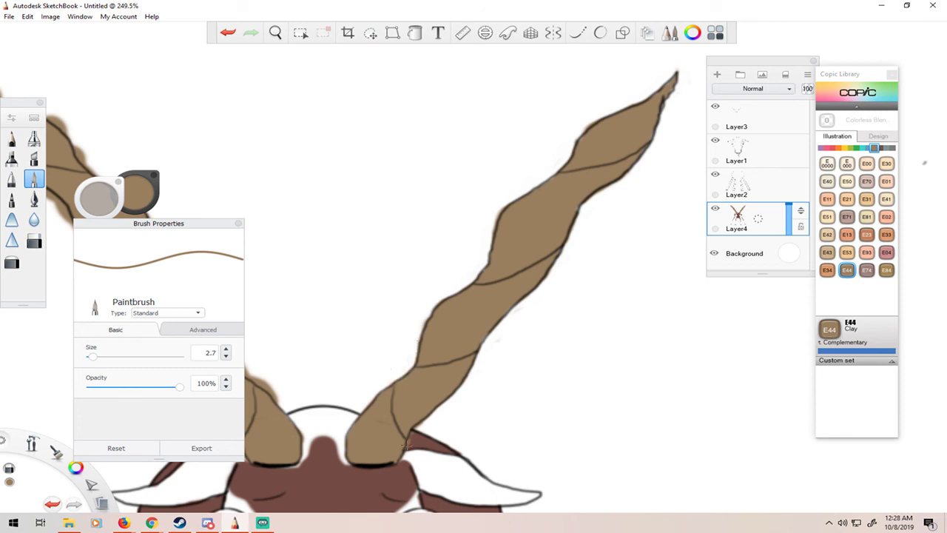
key(e)
Erase the clay overflow along the inner edge and around the tip of the left horn.
key(space)
drag(283, 211, 427, 212)
key(space)
drag(313, 155, 333, 156)
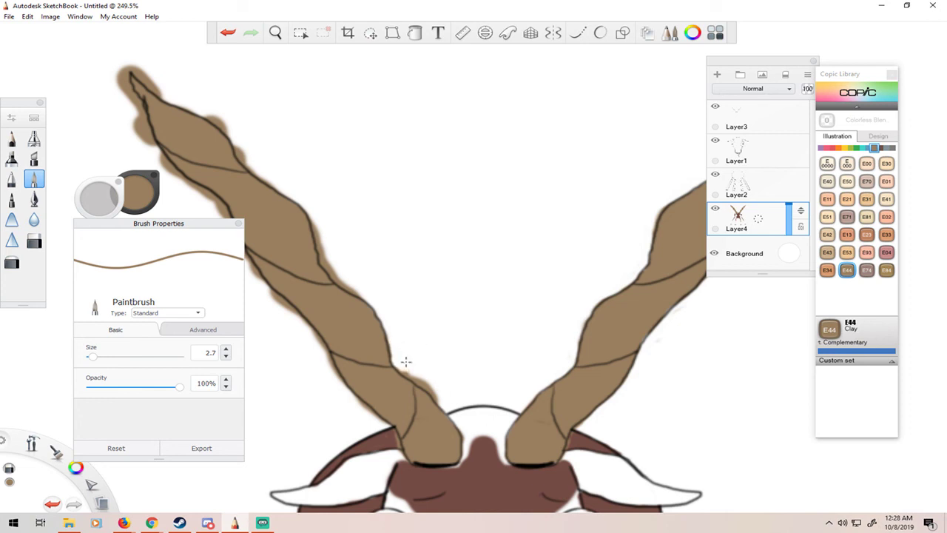
drag(406, 362, 430, 385)
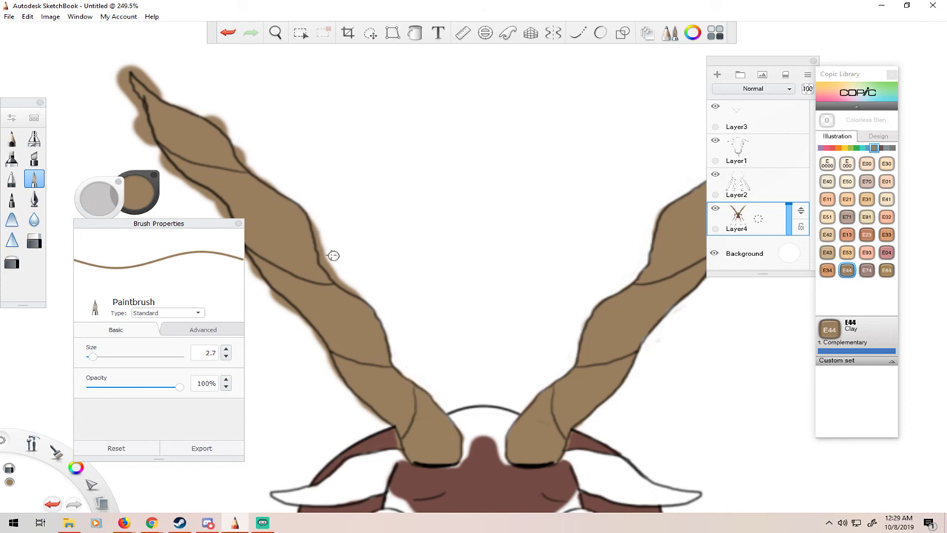
drag(316, 217, 342, 287)
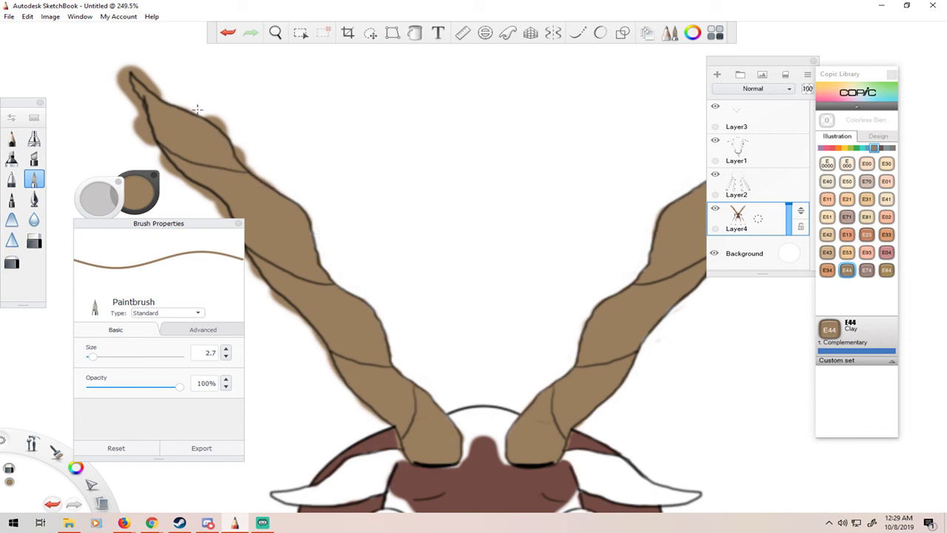
drag(210, 120, 257, 174)
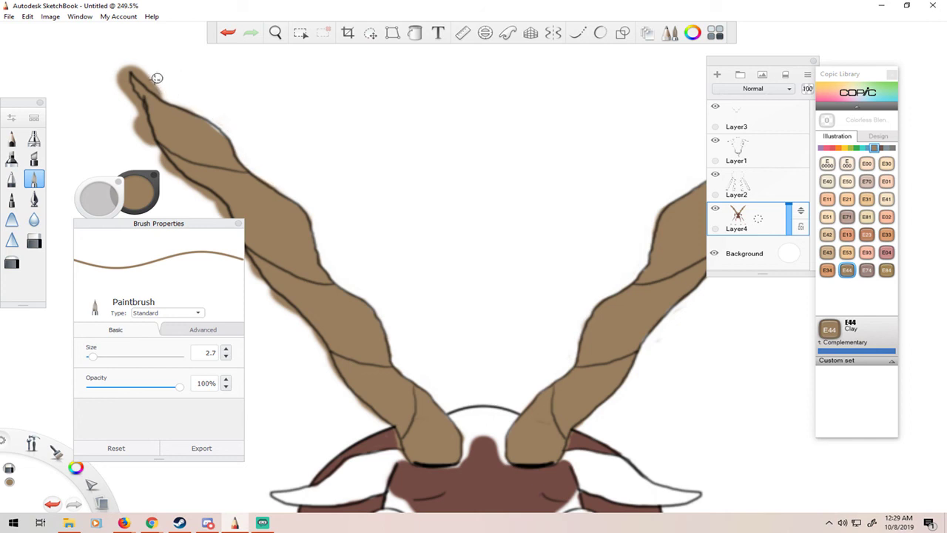
mouse_move(159, 93)
mouse_down()
mouse_move(132, 68)
mouse_move(152, 80)
mouse_move(125, 86)
mouse_move(140, 114)
mouse_move(118, 74)
mouse_up()
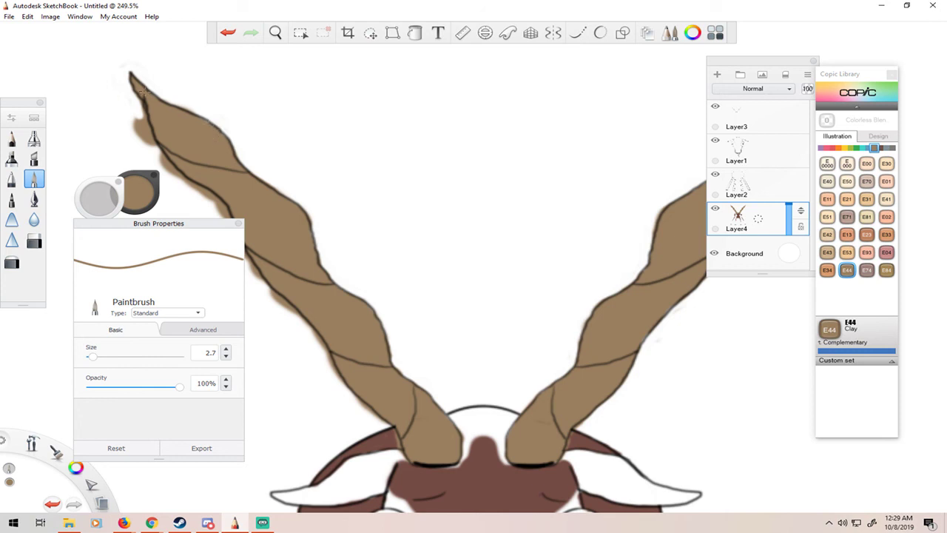
Erase the clay overflow along the outer edge of the left horn from below the tip to its middle.
key(space)
mouse_move(276, 175)
mouse_down()
mouse_move(281, 135)
mouse_move(400, 143)
mouse_up()
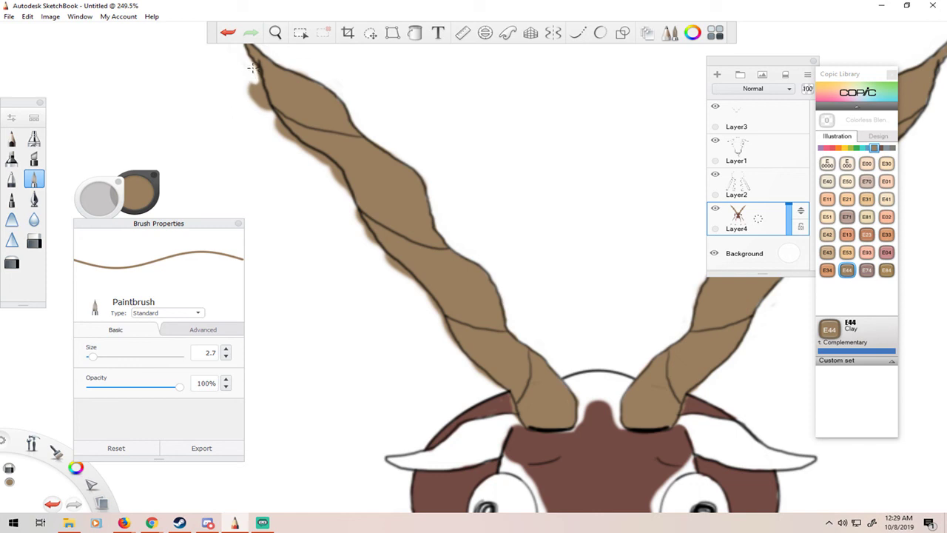
mouse_move(253, 79)
mouse_down()
mouse_move(262, 105)
mouse_move(265, 85)
mouse_move(252, 68)
mouse_up()
mouse_move(274, 126)
mouse_down()
mouse_move(307, 151)
mouse_move(279, 120)
mouse_up()
mouse_move(309, 150)
mouse_down()
mouse_move(332, 167)
mouse_move(326, 155)
mouse_move(346, 191)
mouse_up()
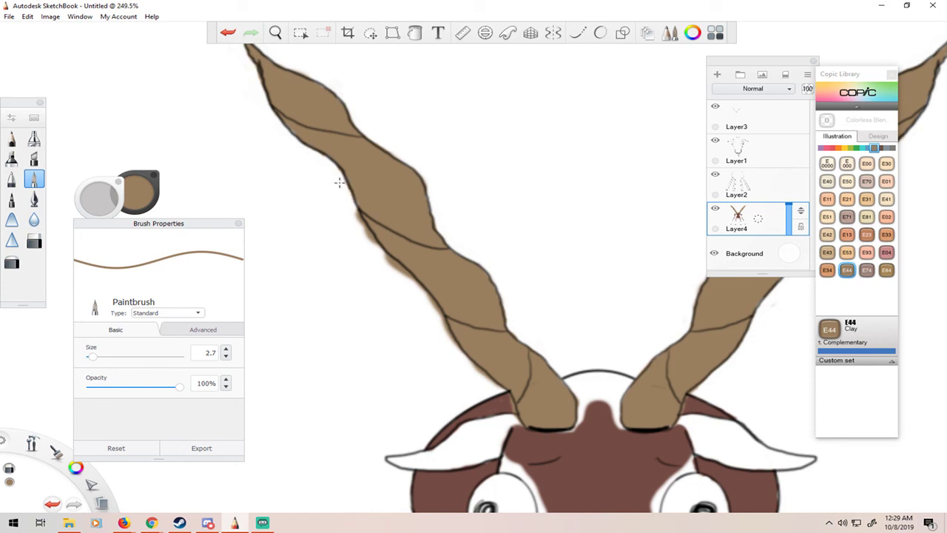
drag(363, 226, 379, 248)
mouse_move(385, 254)
mouse_down()
mouse_move(414, 280)
mouse_move(404, 274)
mouse_up()
Undo the last strokes on the left horn, and erase the overflow along its lower outer edge to the base.
key(ctrl+z)
key(ctrl+z)
key(ctrl+z)
key(ctrl+z)
key(ctrl+z)
key(ctrl+z)
key(ctrl+z)
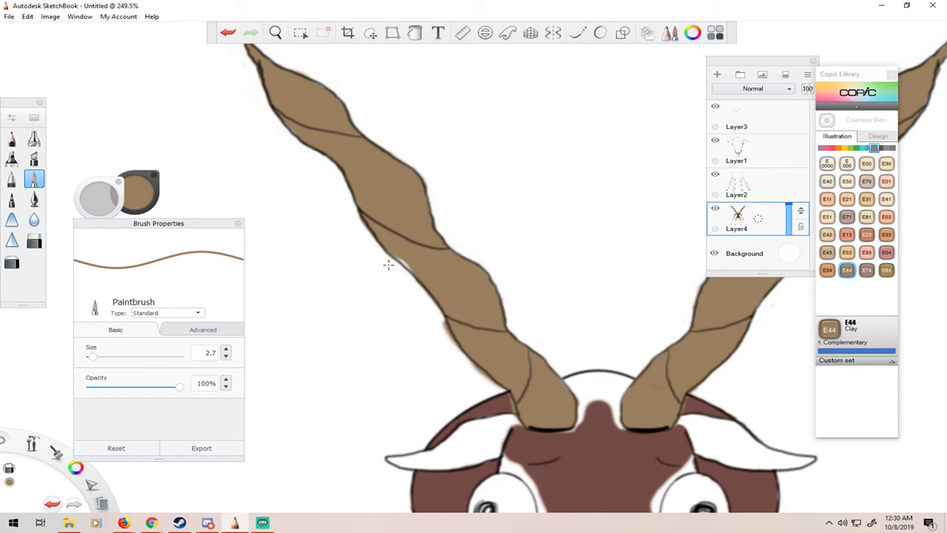
drag(388, 264, 489, 394)
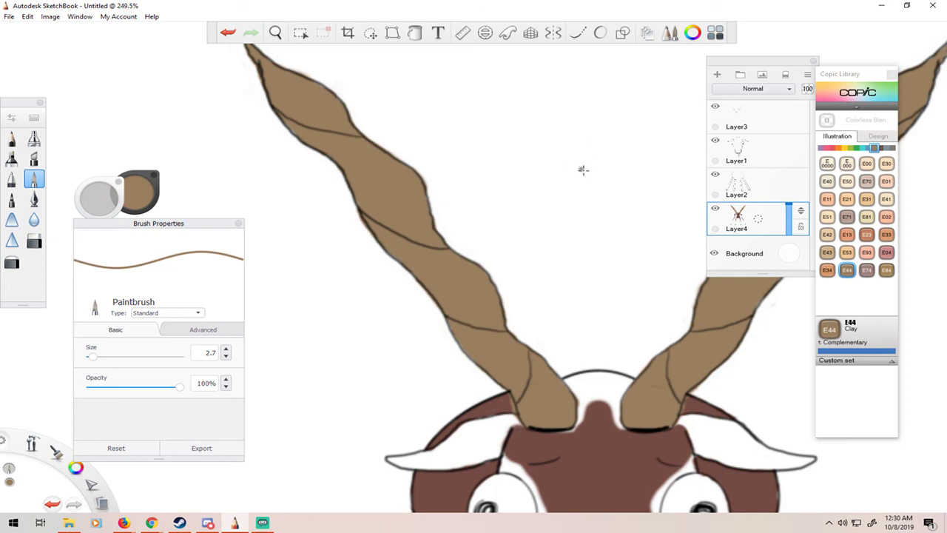
Paint the whole tongue in Copic E93 Tea Rose with the size 2.7 Paintbrush.
key(space)
drag(581, 184, 448, 214)
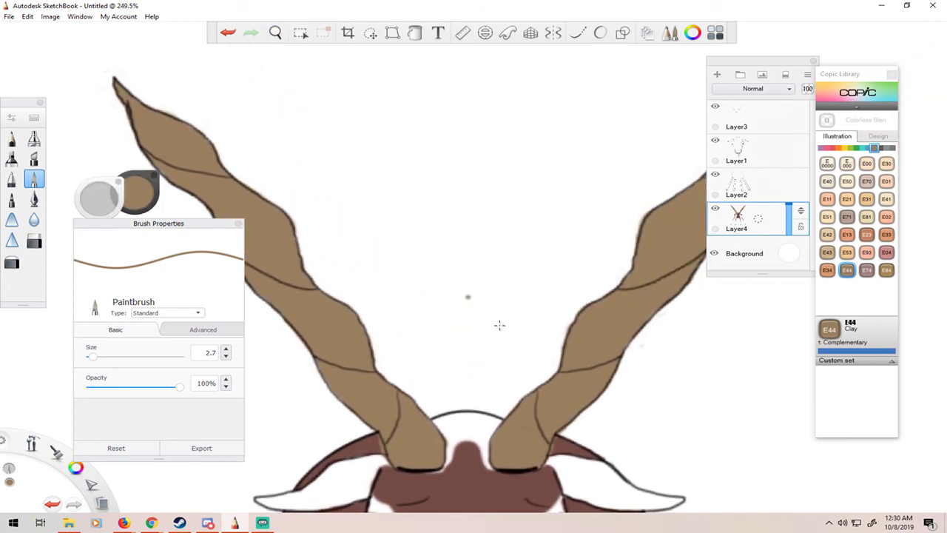
scroll(502, 325, down, 5)
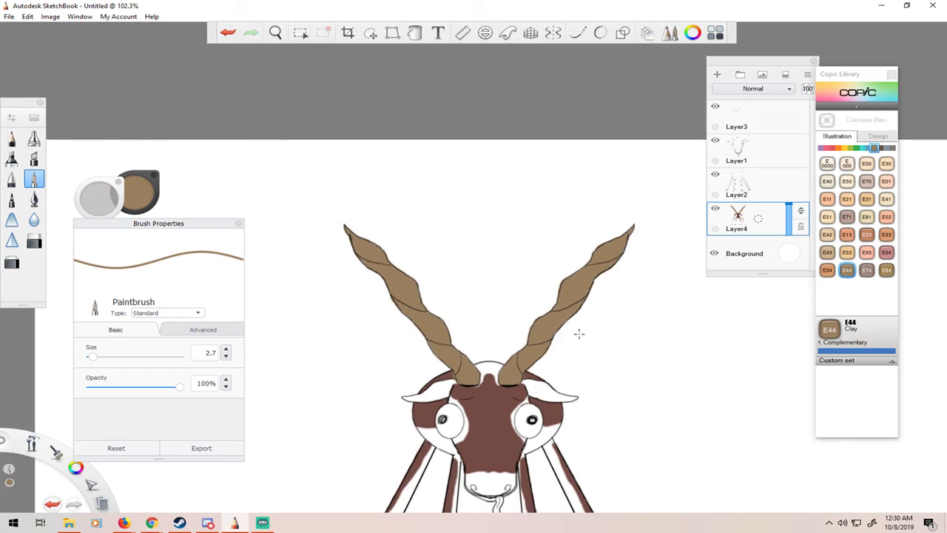
key(space)
drag(577, 333, 641, 253)
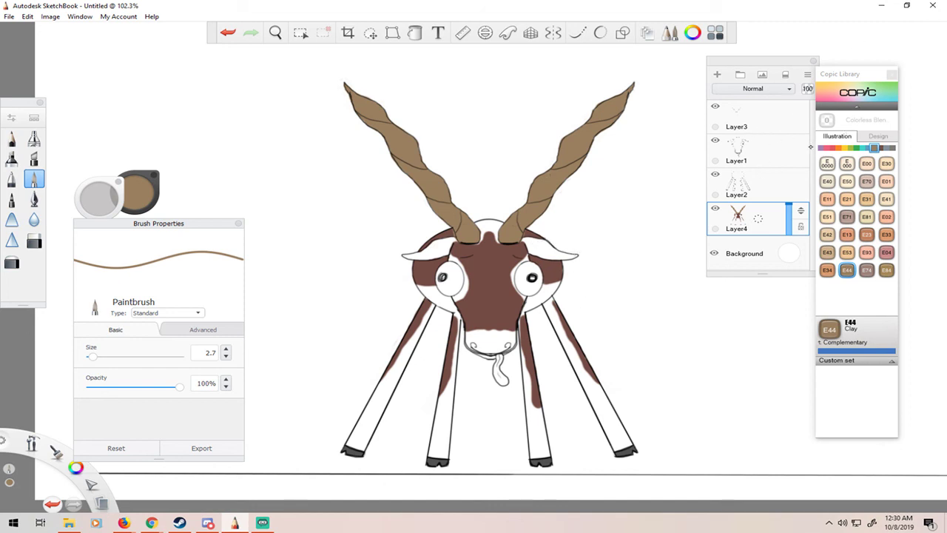
click(866, 252)
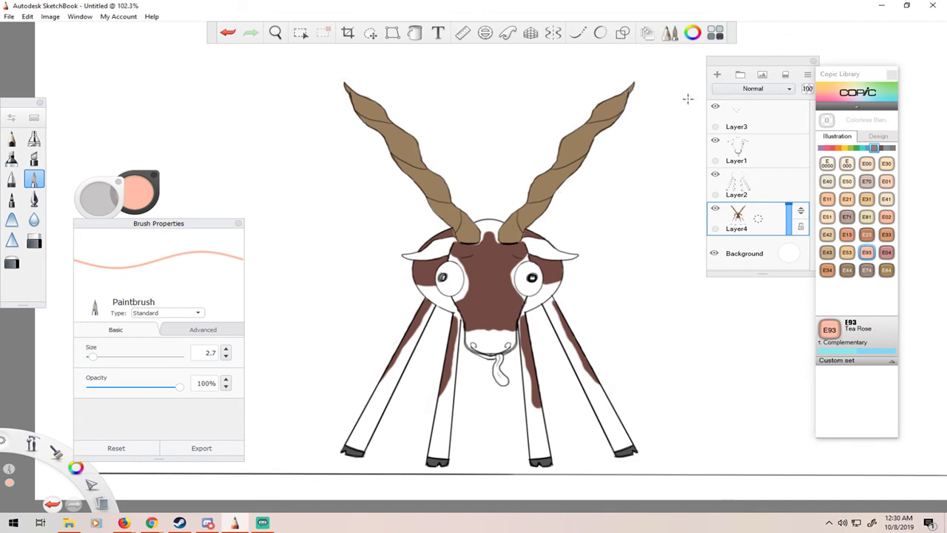
scroll(476, 352, up, 8)
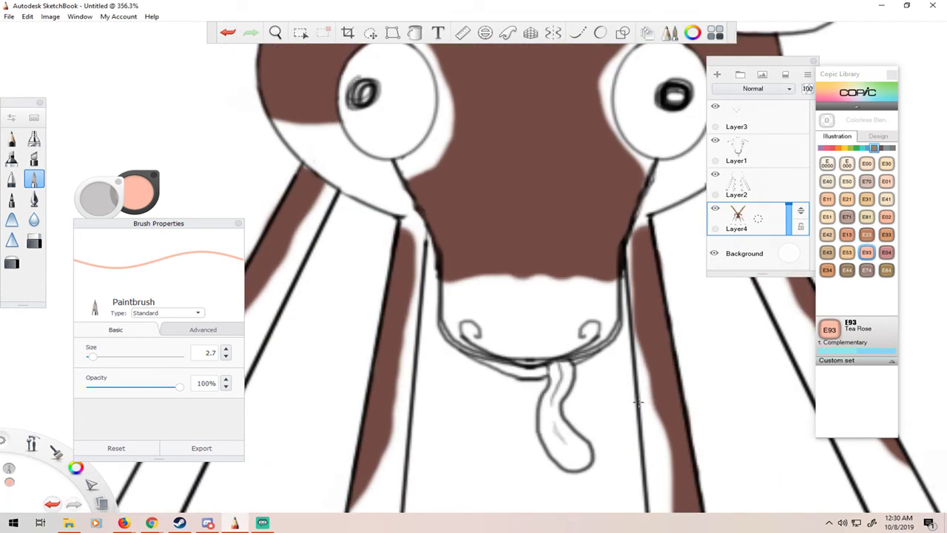
mouse_move(554, 367)
mouse_down()
mouse_move(567, 379)
mouse_move(561, 395)
mouse_move(559, 366)
mouse_up()
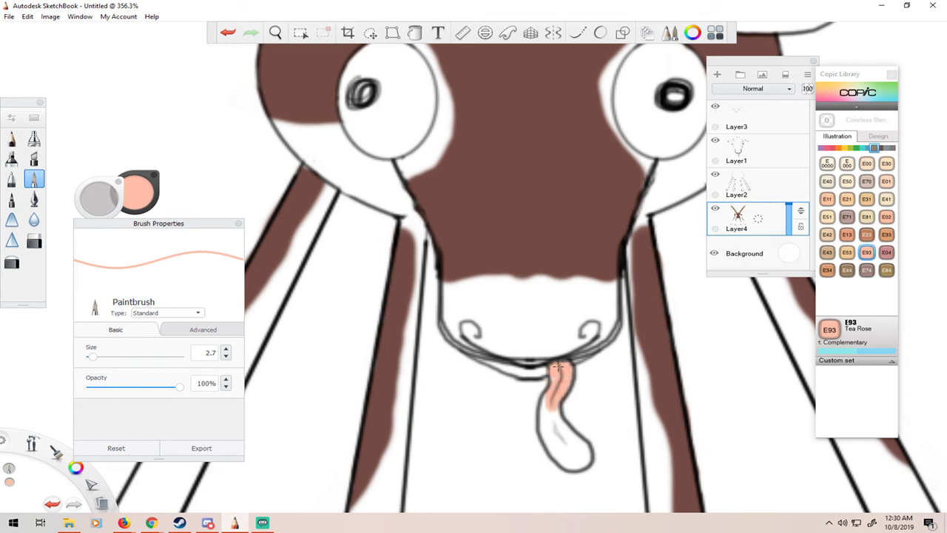
drag(555, 408, 547, 429)
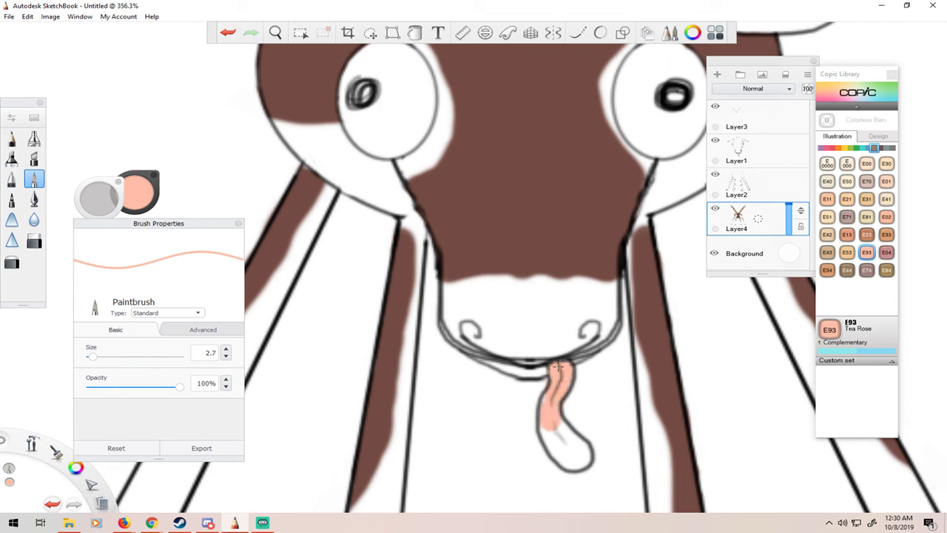
drag(551, 428, 556, 467)
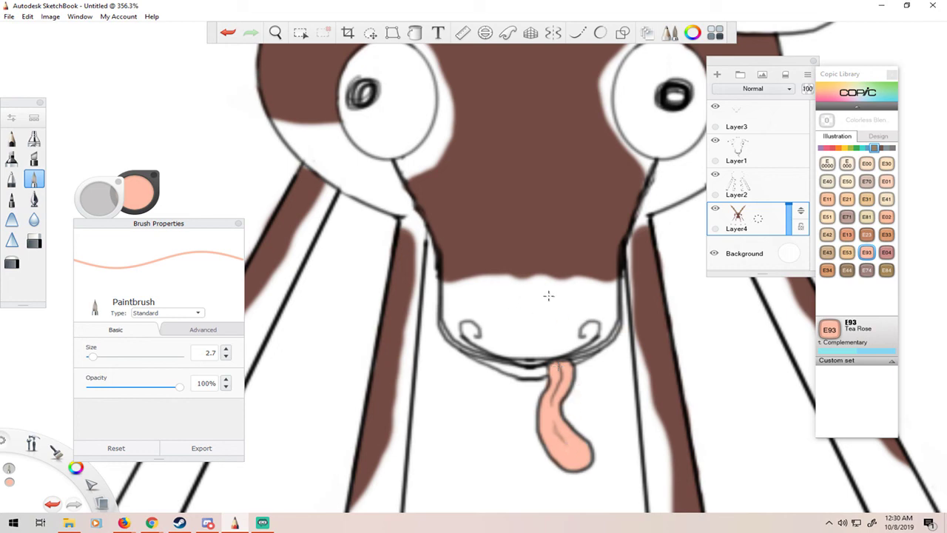
Fill the ground strip below the ground line with Copic B97 Night Blue at brush size 37.6.
scroll(516, 199, down, 5)
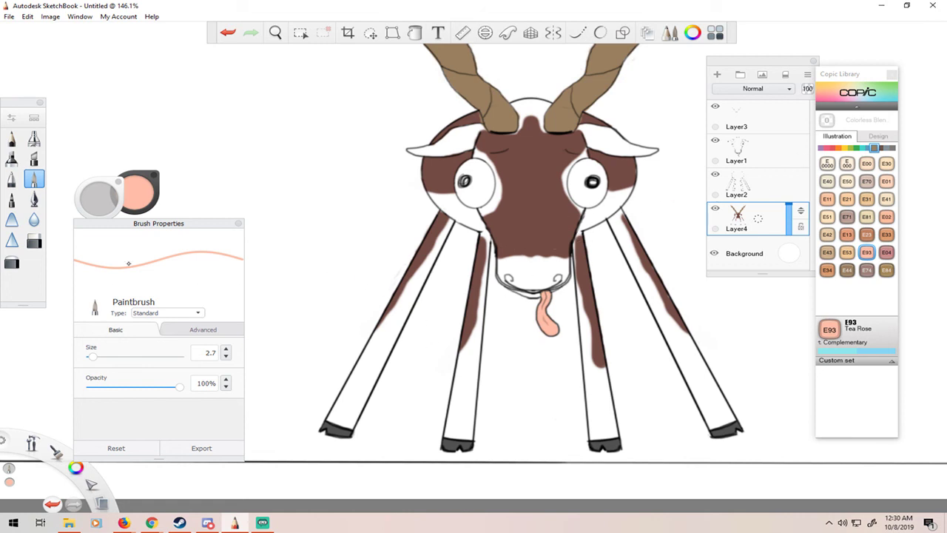
click(868, 148)
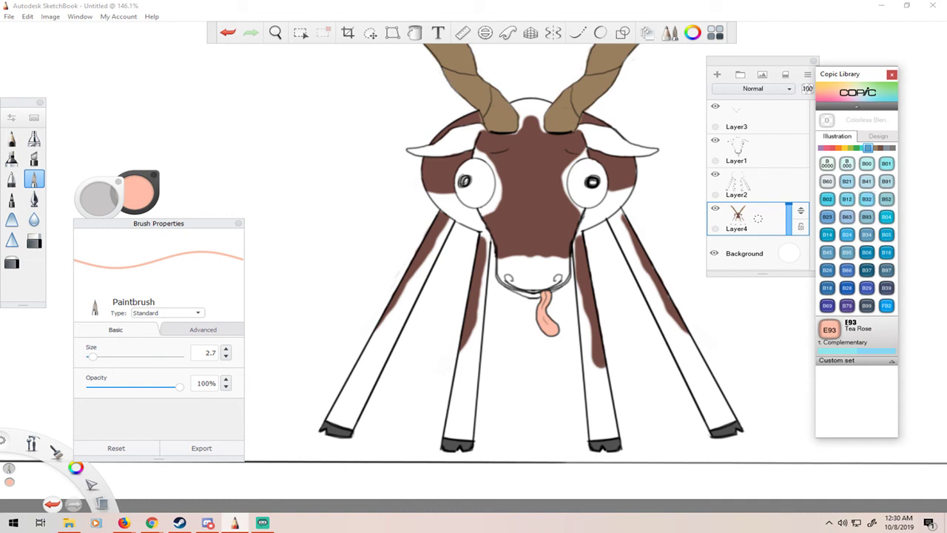
click(886, 271)
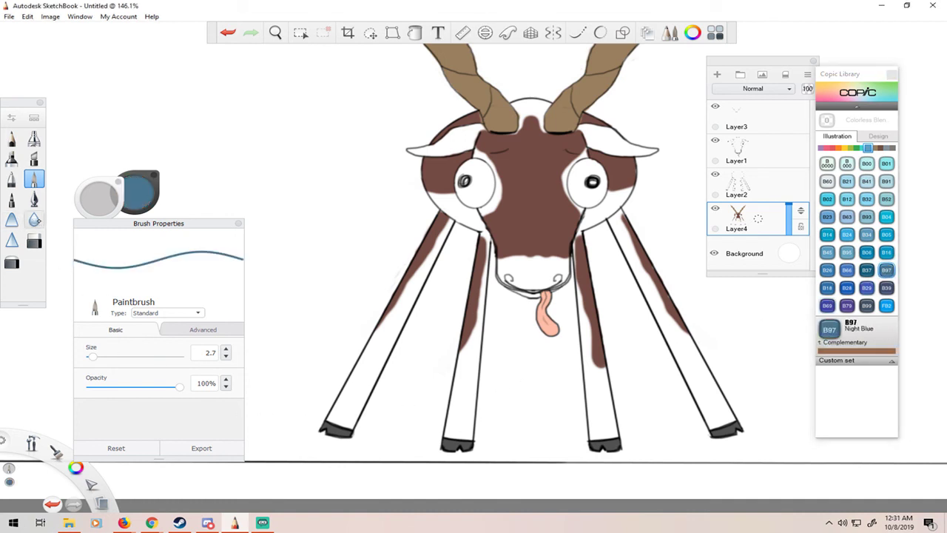
click(123, 357)
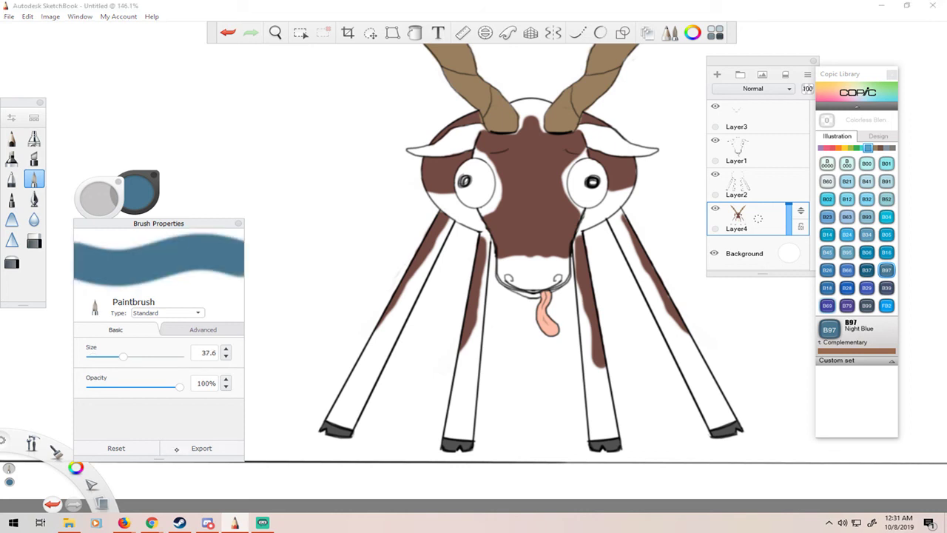
drag(177, 480, 946, 480)
drag(216, 483, 5, 481)
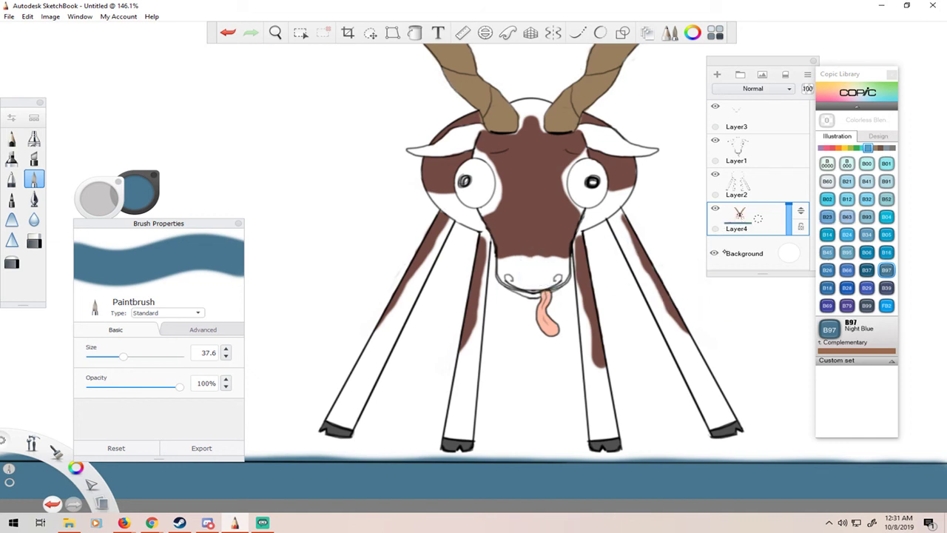
Crop the canvas to 1043 by 967 px, trimming the empty sides around the creature.
scroll(682, 352, down, 5)
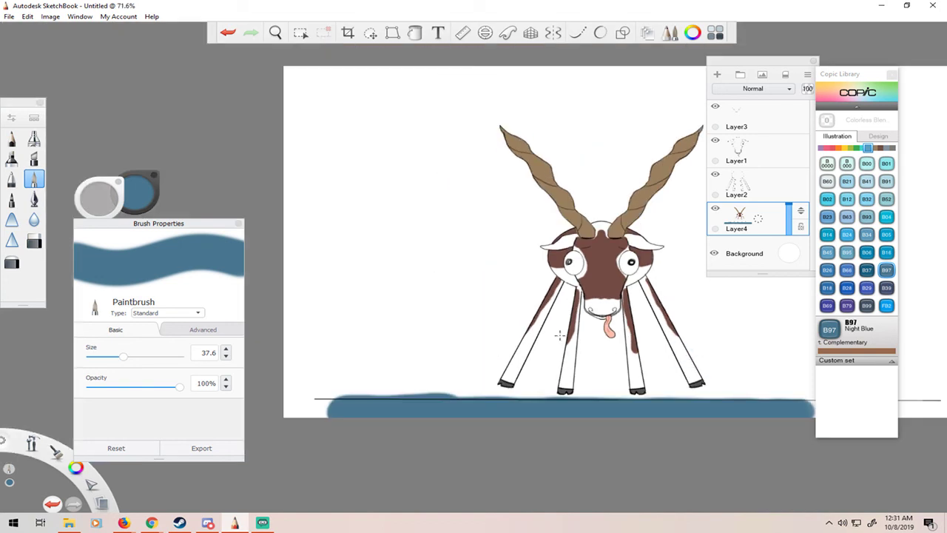
drag(786, 324, 703, 323)
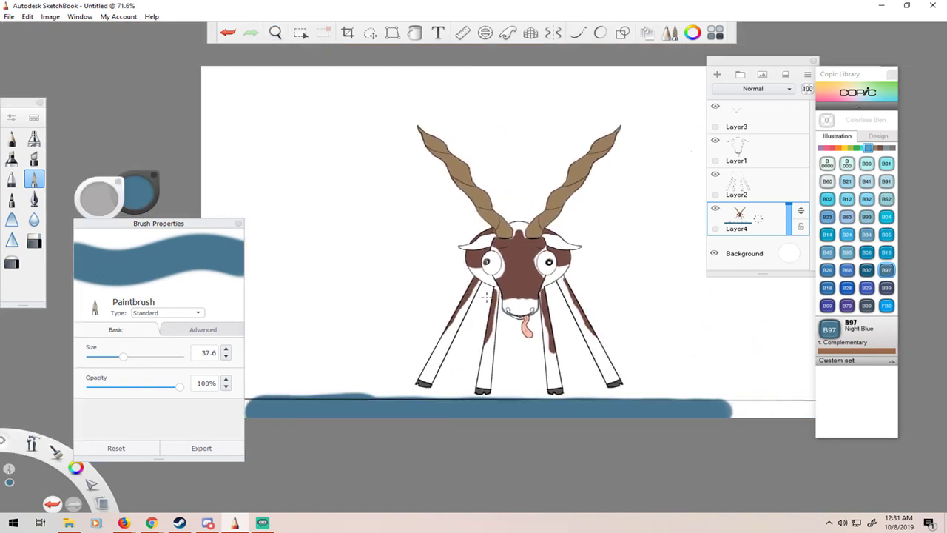
click(28, 16)
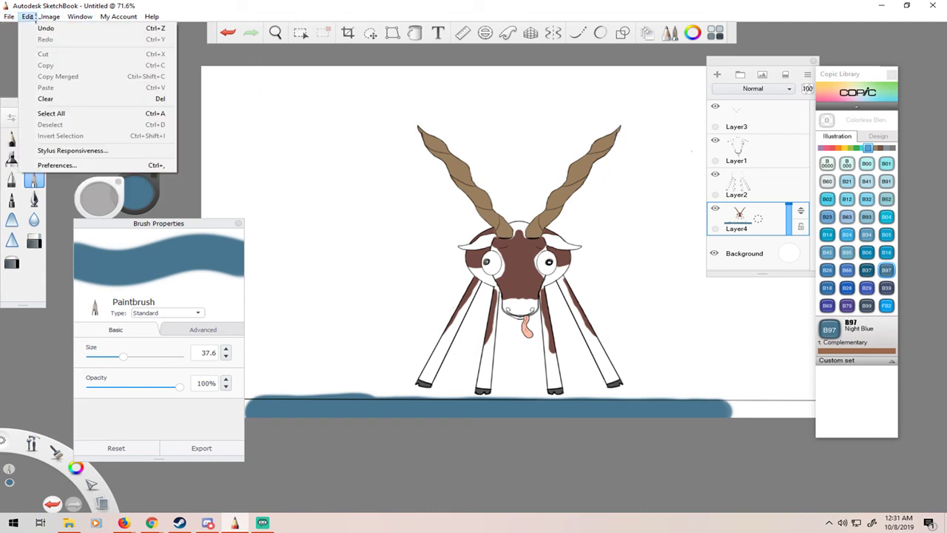
click(353, 32)
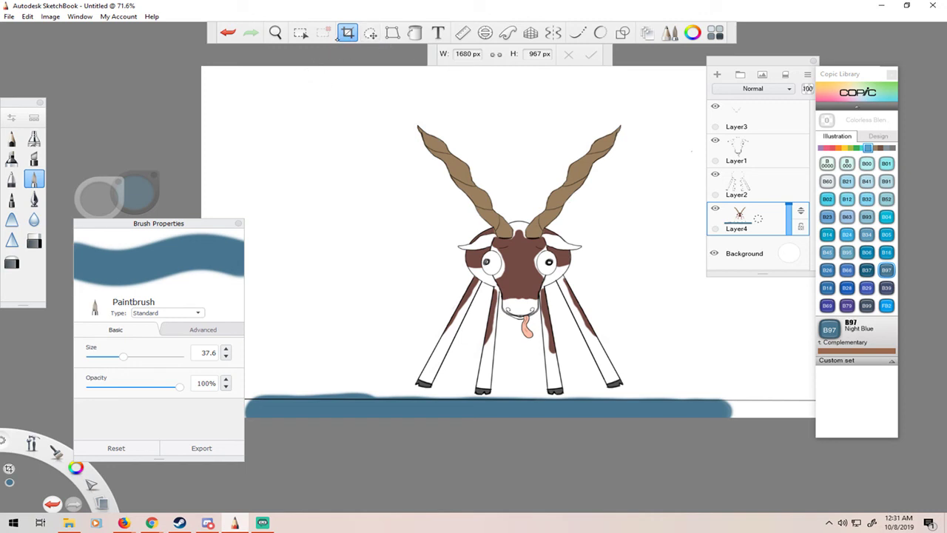
drag(293, 70, 713, 418)
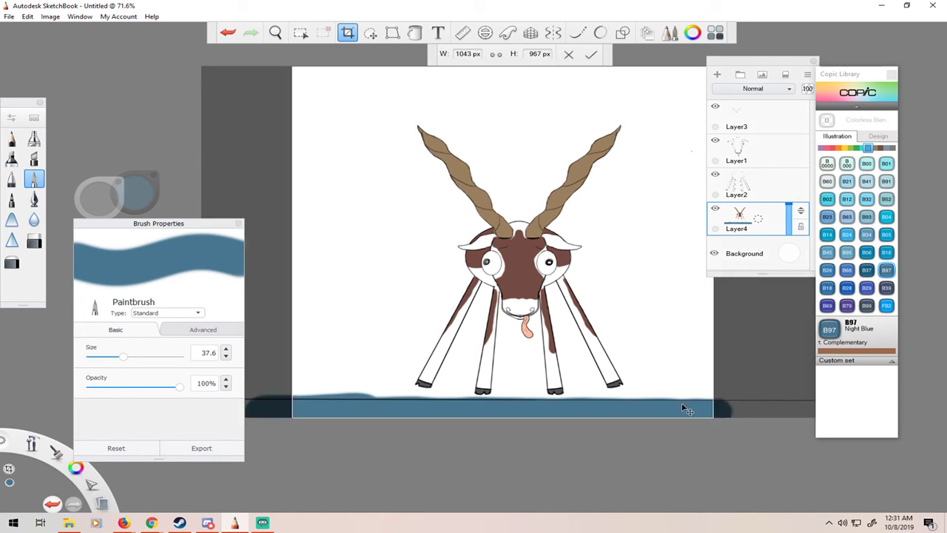
key(Return)
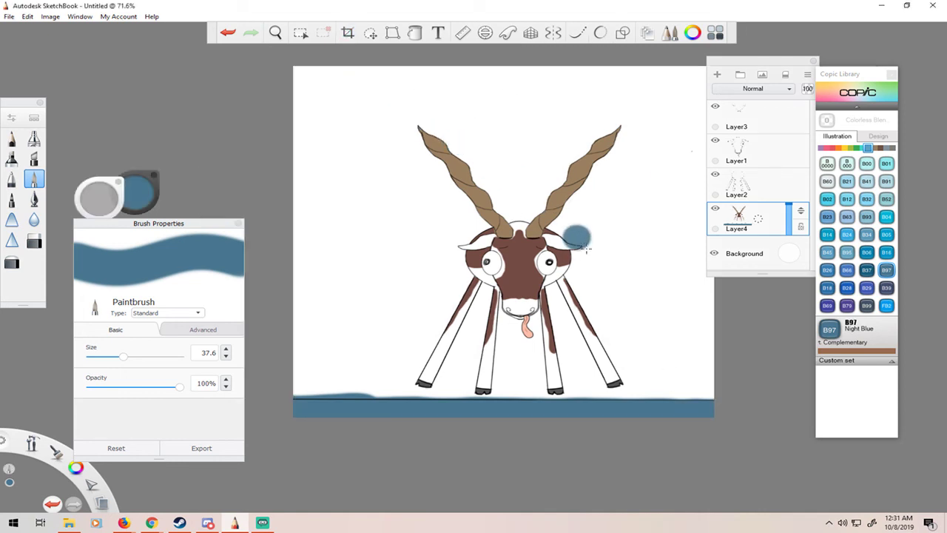
Crop the canvas further to 983 by 967 px by trimming its left side.
click(347, 32)
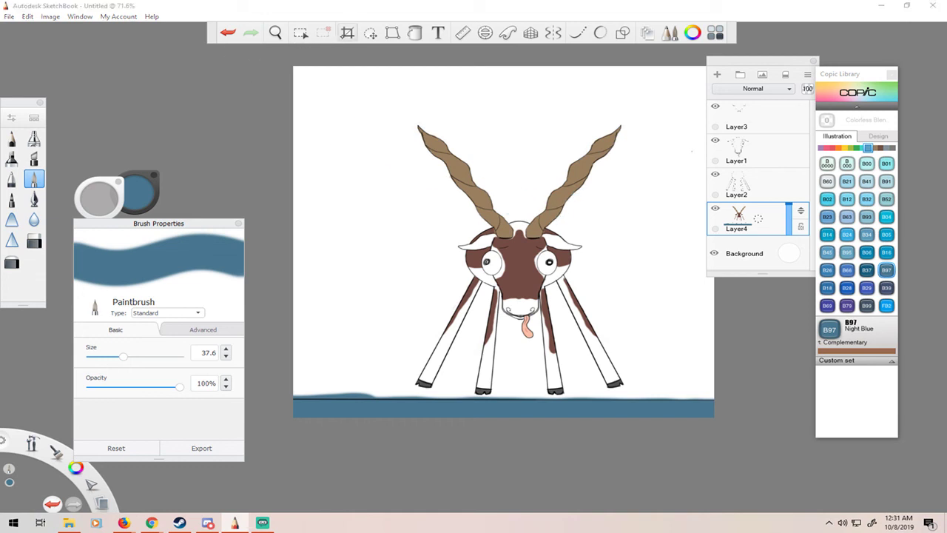
mouse_move(314, 124)
mouse_down()
mouse_move(414, 418)
mouse_move(714, 417)
mouse_up()
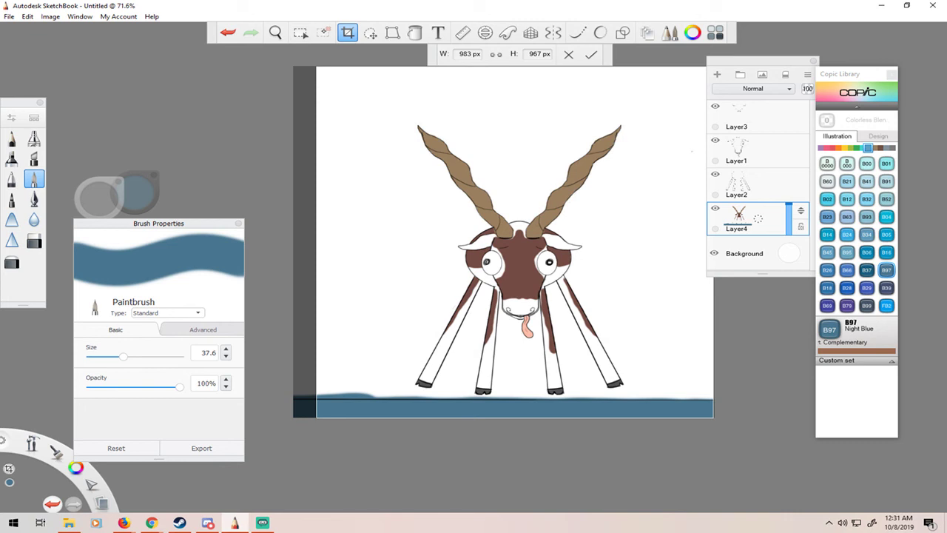
key(Escape)
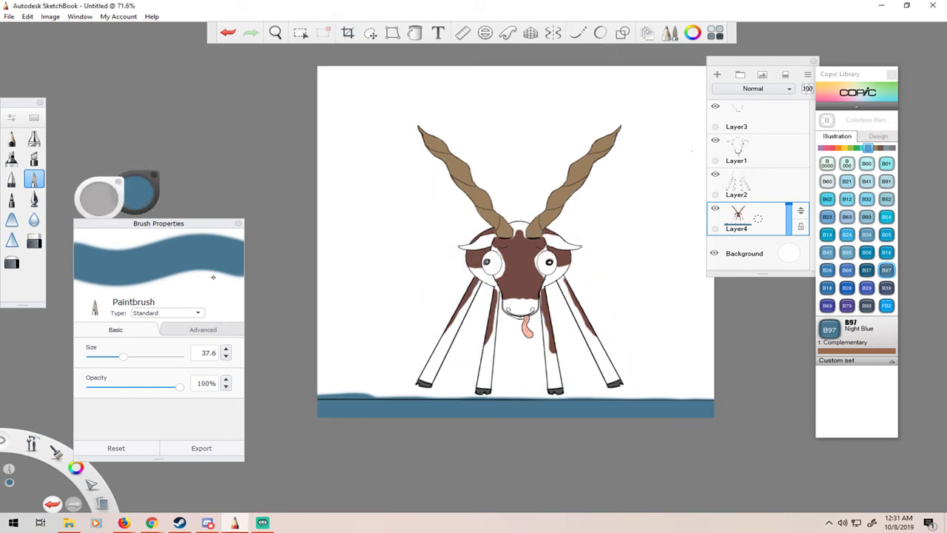
Paint four separate darker patches along the ground strip in Copic B37 Antwerp Blue.
click(885, 287)
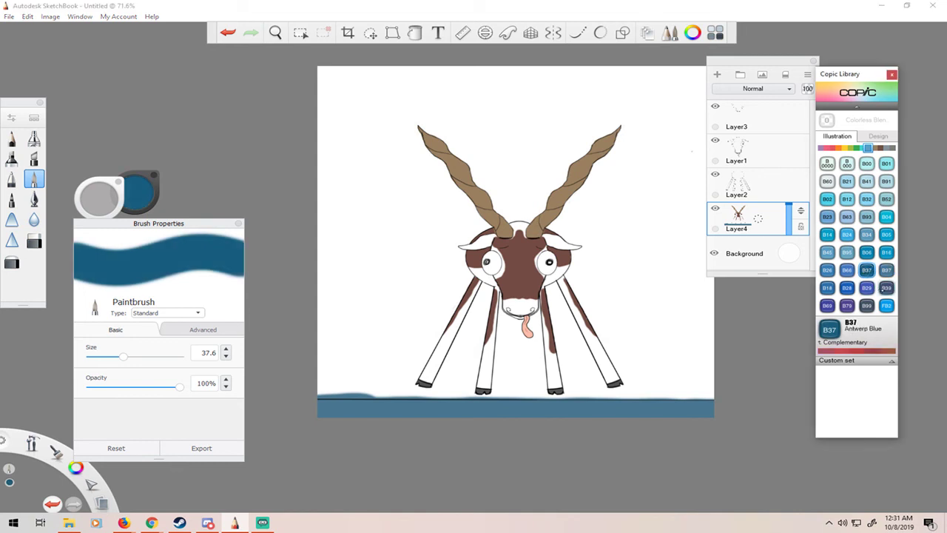
click(867, 269)
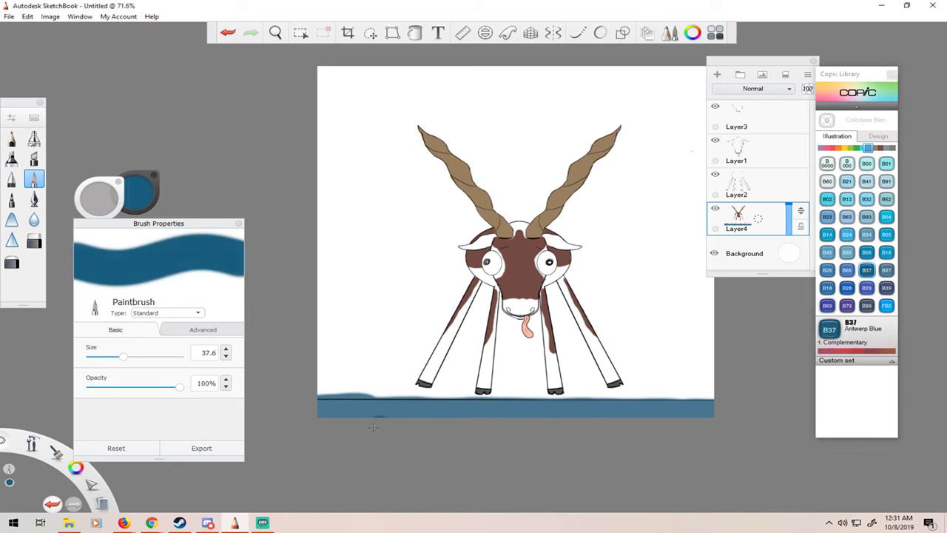
drag(338, 407, 478, 409)
drag(530, 408, 583, 407)
drag(652, 405, 690, 410)
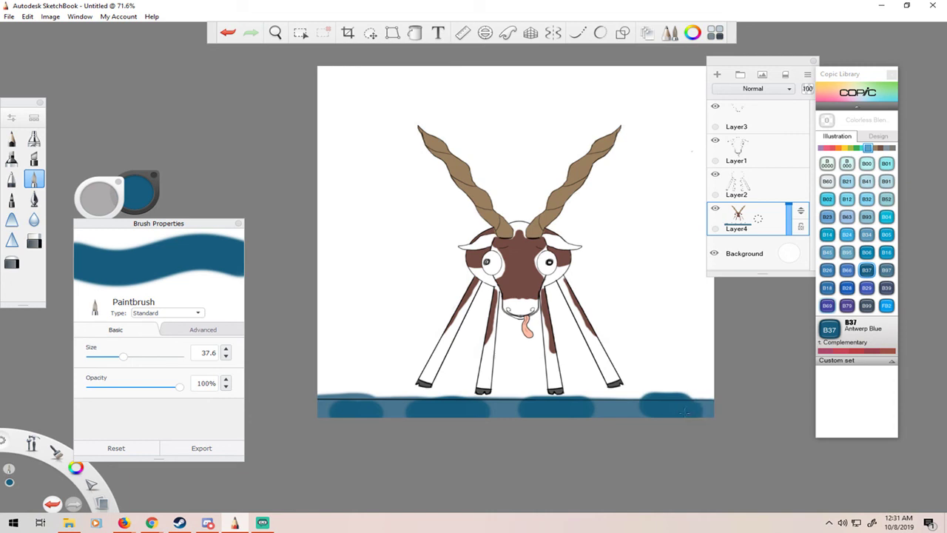
Blur the dark patches along the ground strip at size 106.1, with a second pass at strength 25.1.
click(34, 219)
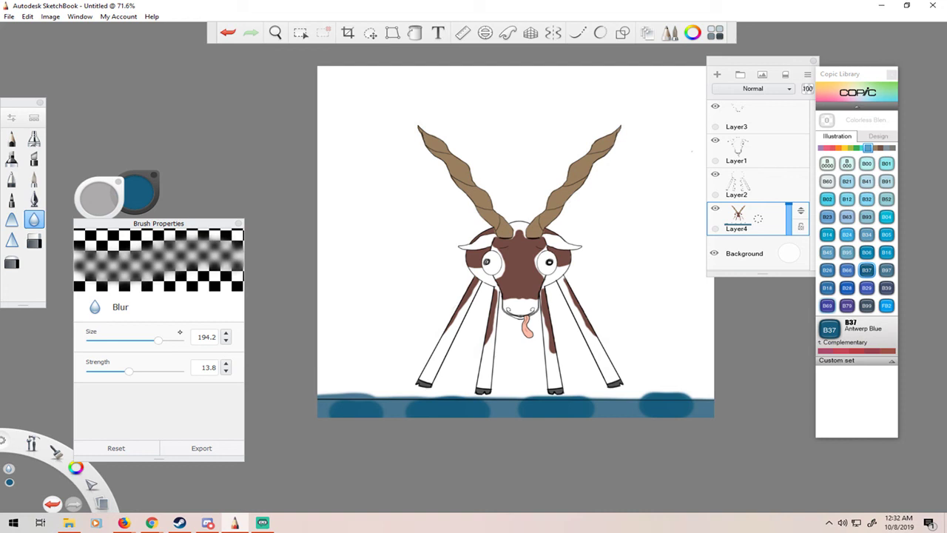
click(126, 341)
drag(360, 408, 343, 410)
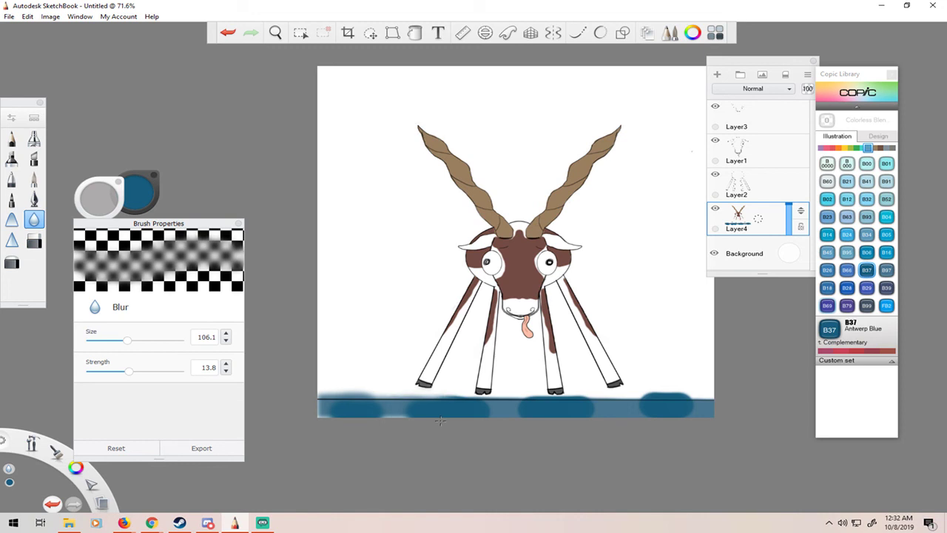
drag(484, 423, 478, 422)
mouse_move(581, 410)
mouse_down()
mouse_move(572, 410)
mouse_move(663, 408)
mouse_move(626, 409)
mouse_up()
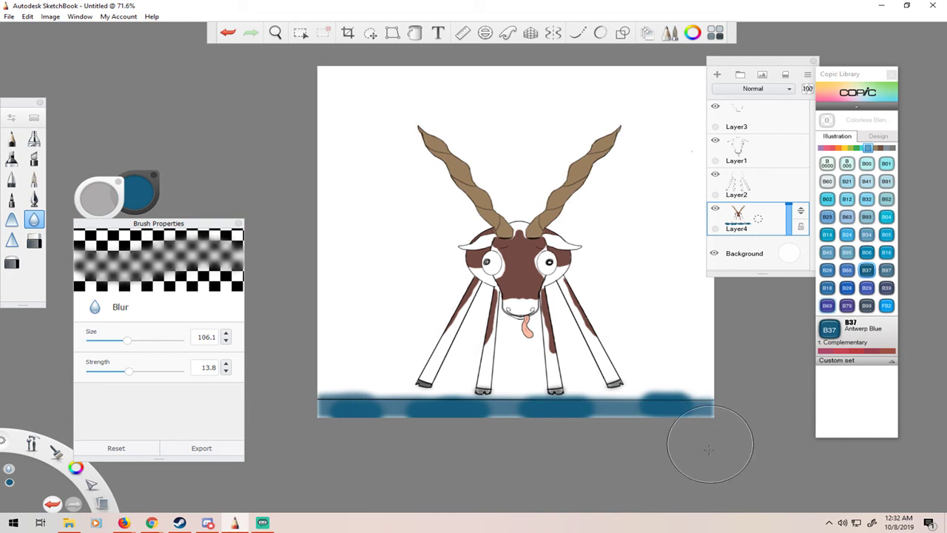
click(161, 372)
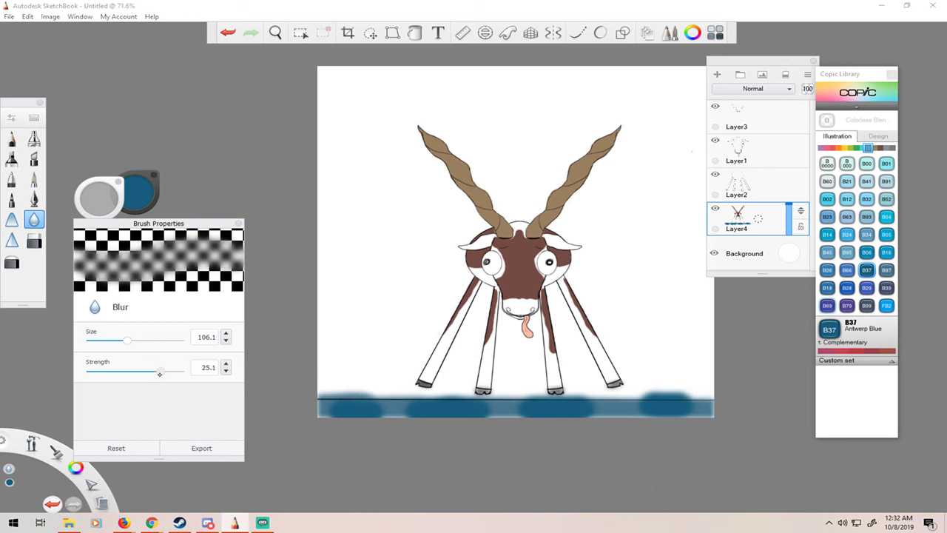
mouse_move(398, 419)
mouse_down()
mouse_move(429, 405)
mouse_move(530, 420)
mouse_move(592, 405)
mouse_move(693, 406)
mouse_up()
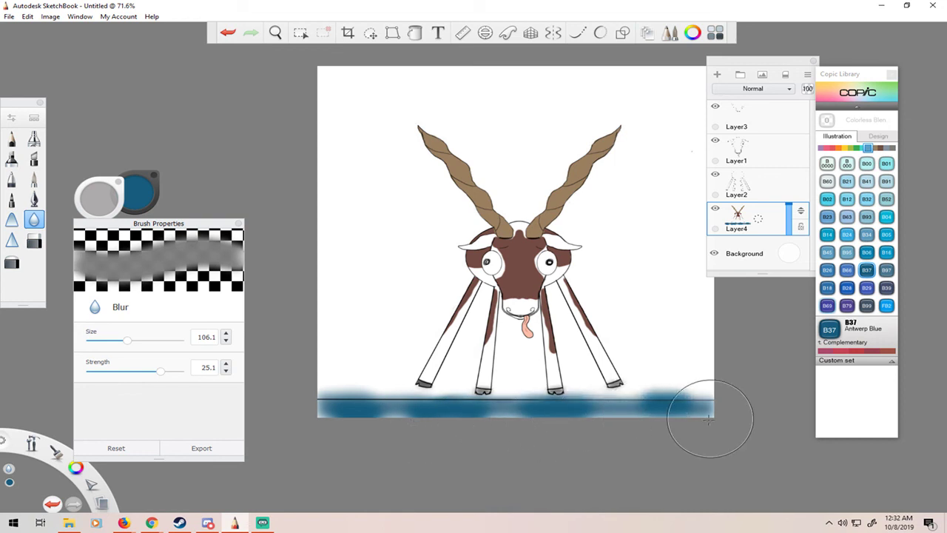
Repaint the ground strip in Copic B97 Night Blue with the Paintbrush, and blur it with the size 106.1 Blur brush.
click(886, 269)
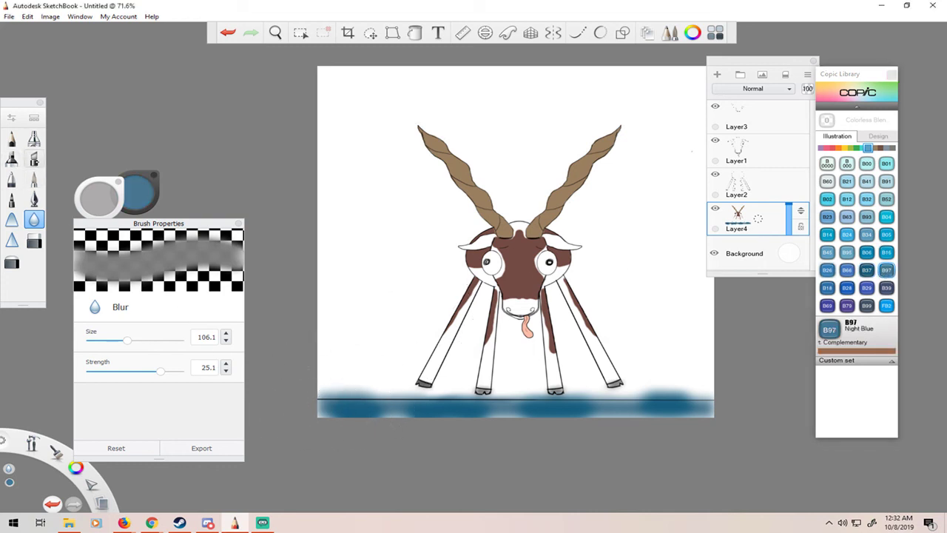
click(34, 159)
click(34, 179)
drag(338, 408, 711, 406)
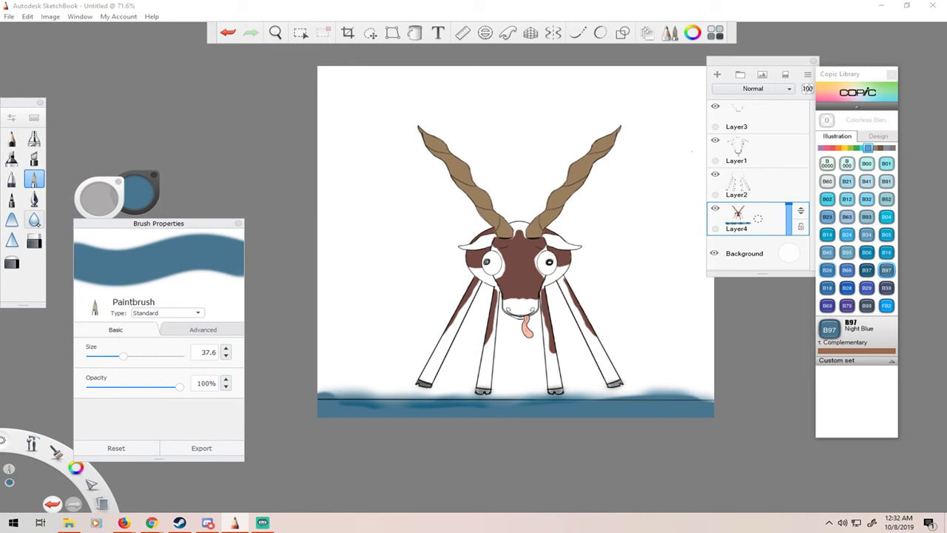
click(34, 219)
drag(410, 414, 534, 424)
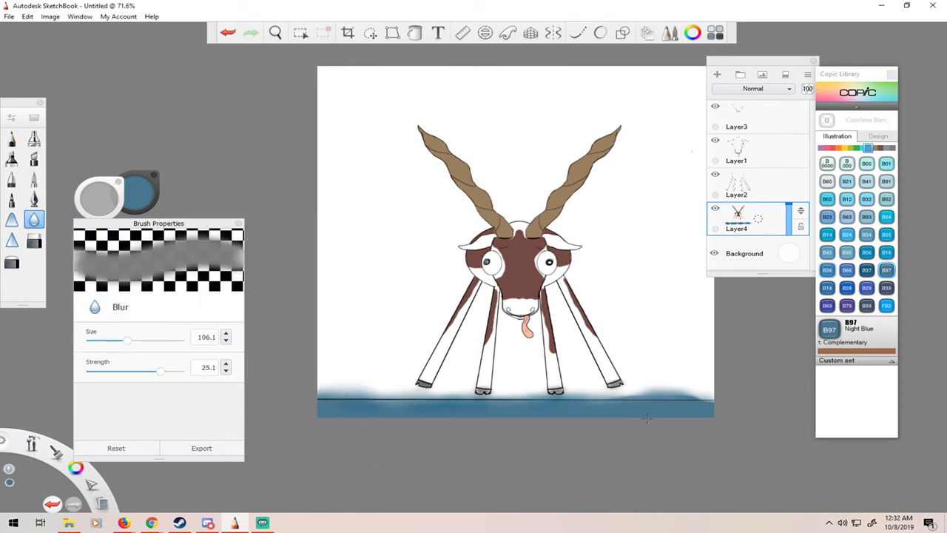
Paint rounded rocks at both ends of the ground in Copic W6 Warm Gray with the Paintbrush, overlaying the right rock's outer part in W5.
click(41, 179)
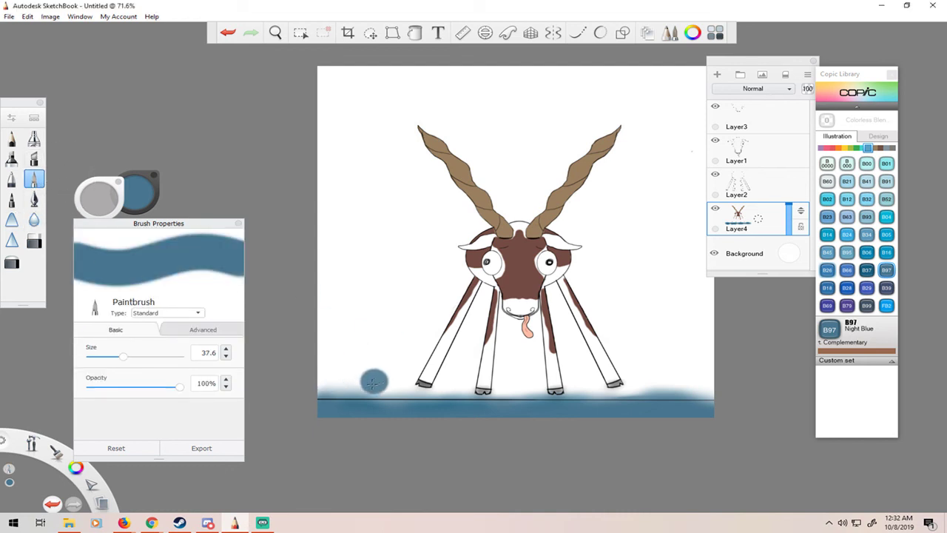
click(875, 148)
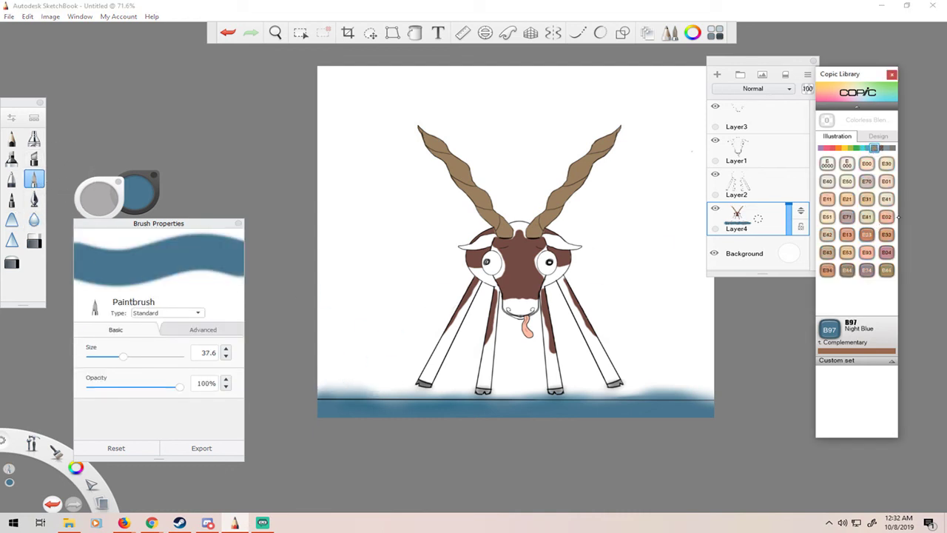
click(881, 148)
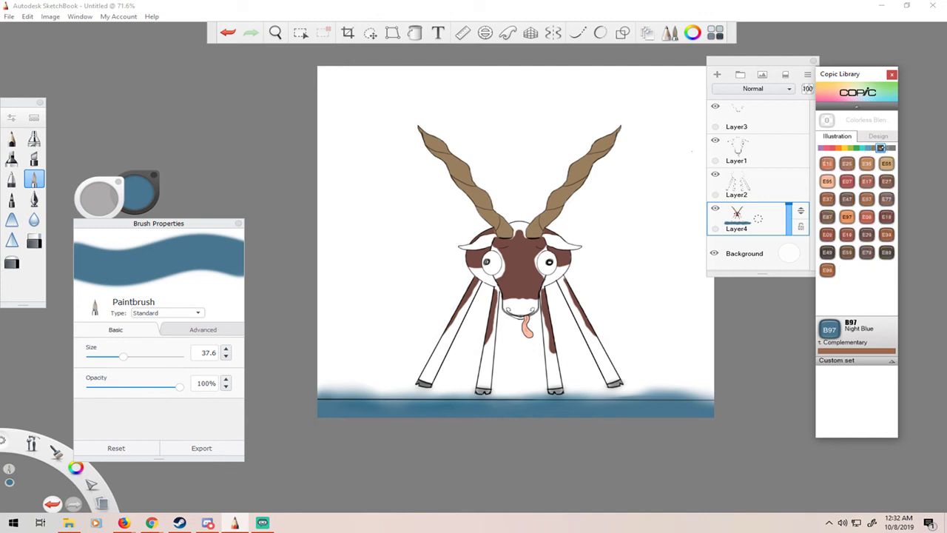
click(888, 149)
click(881, 149)
click(827, 252)
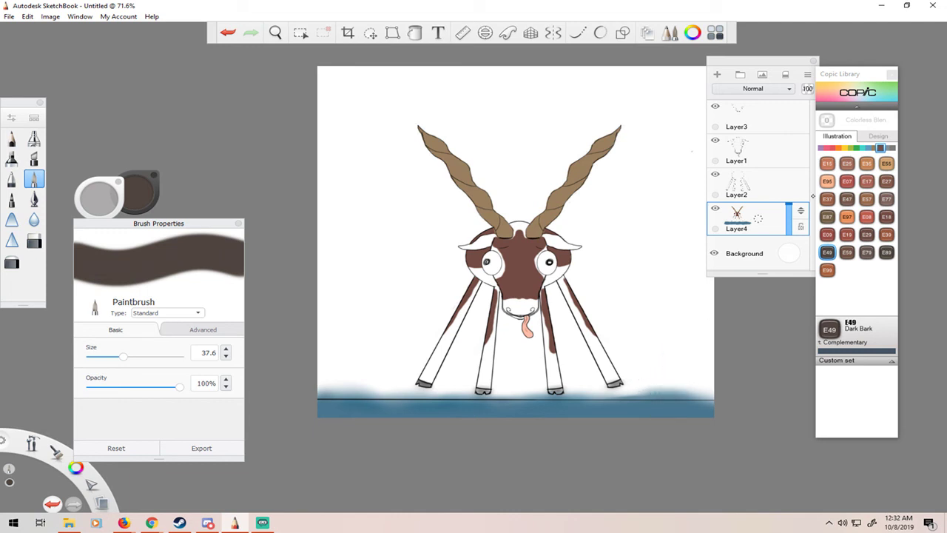
click(886, 148)
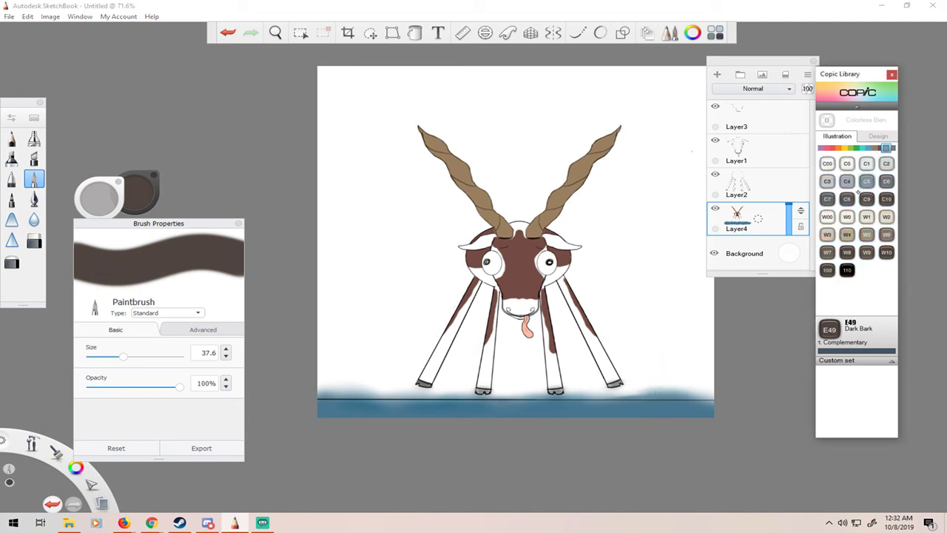
click(885, 234)
mouse_move(663, 385)
mouse_down()
mouse_move(640, 382)
mouse_move(677, 370)
mouse_move(666, 384)
mouse_up()
mouse_move(357, 370)
mouse_down()
mouse_move(379, 381)
mouse_move(325, 381)
mouse_move(348, 372)
mouse_move(396, 381)
mouse_move(379, 382)
mouse_up()
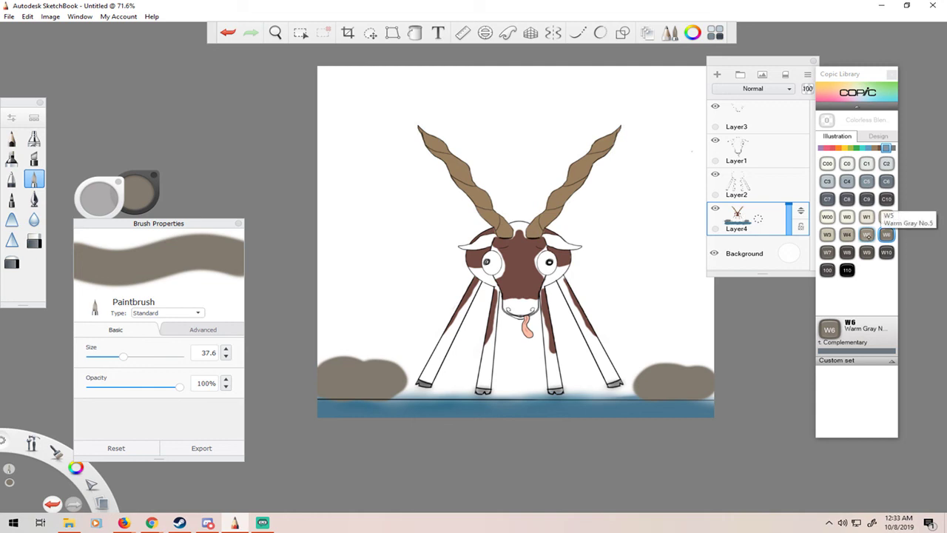
click(867, 234)
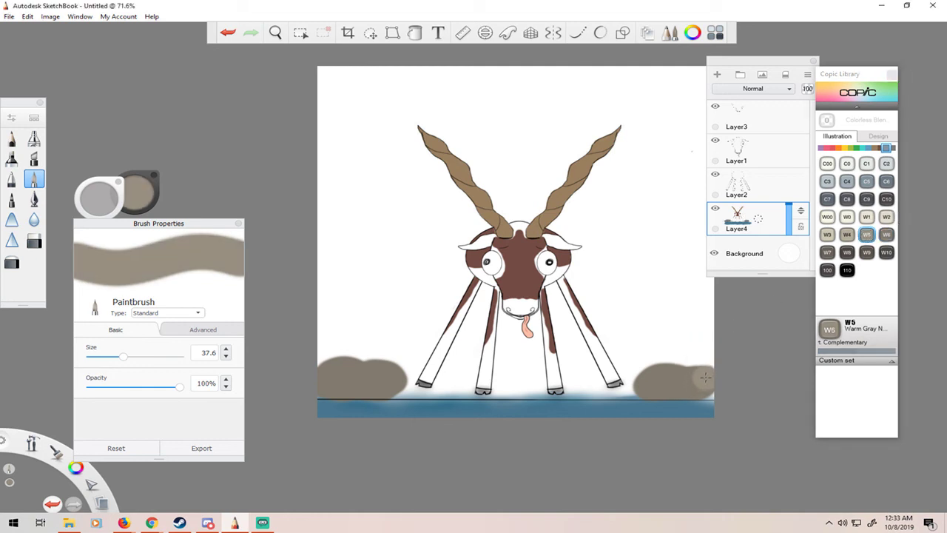
drag(706, 377, 706, 378)
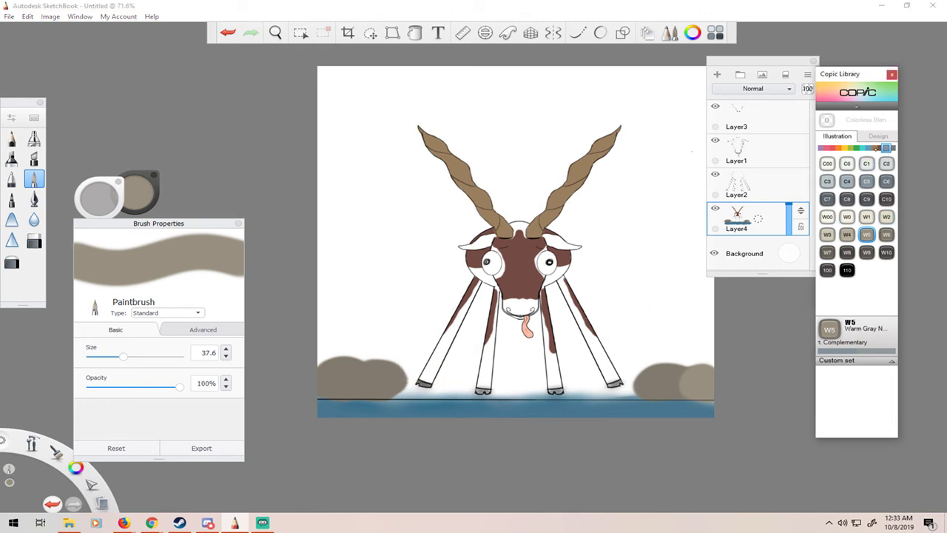
Set the Paintbrush colour to Copic E30 Bisque.
drag(887, 148, 874, 148)
click(888, 163)
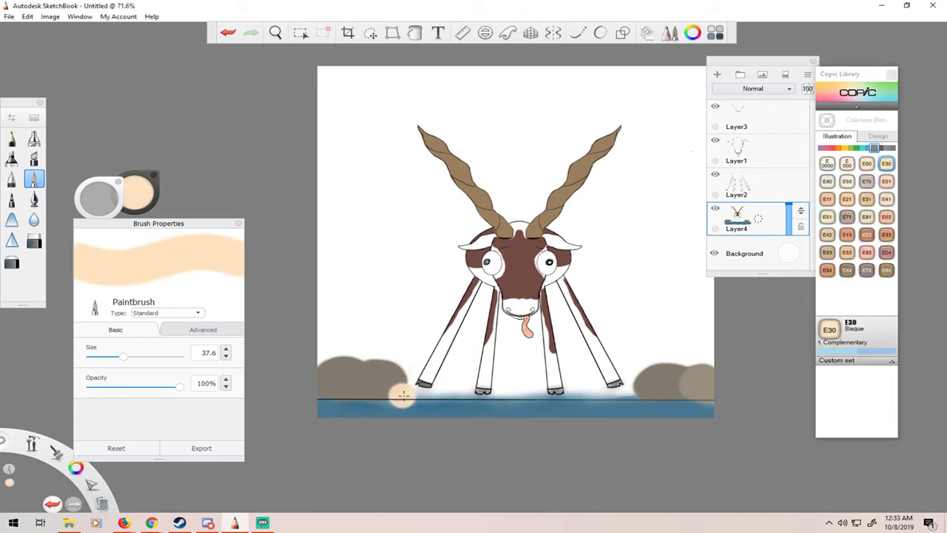
mouse_move(406, 390)
mouse_down()
mouse_move(395, 387)
mouse_move(428, 392)
mouse_up()
key(ctrl+z)
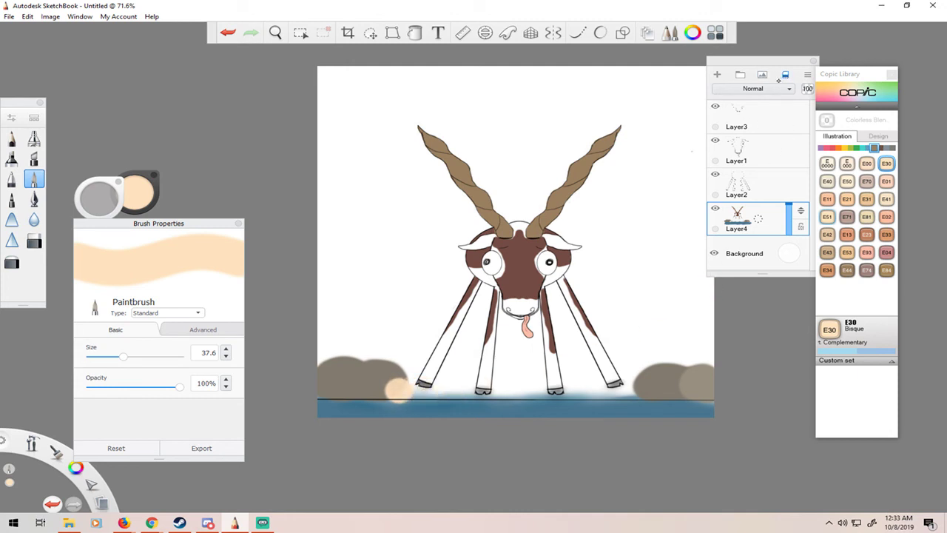
key(ctrl+z)
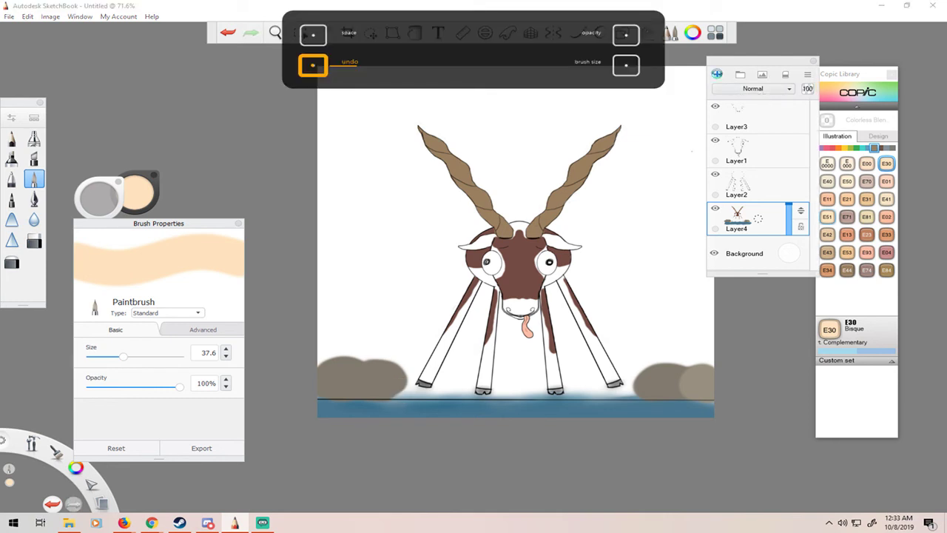
Add a new layer beneath Layer4 and paint an E30 Bisque sand strip on it between the two rocks.
click(717, 74)
drag(800, 214, 801, 251)
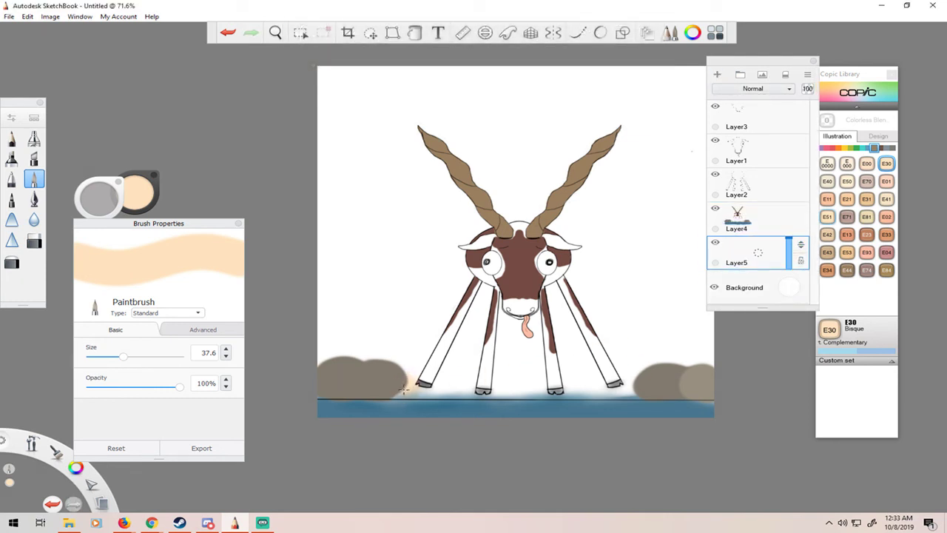
drag(414, 387, 634, 385)
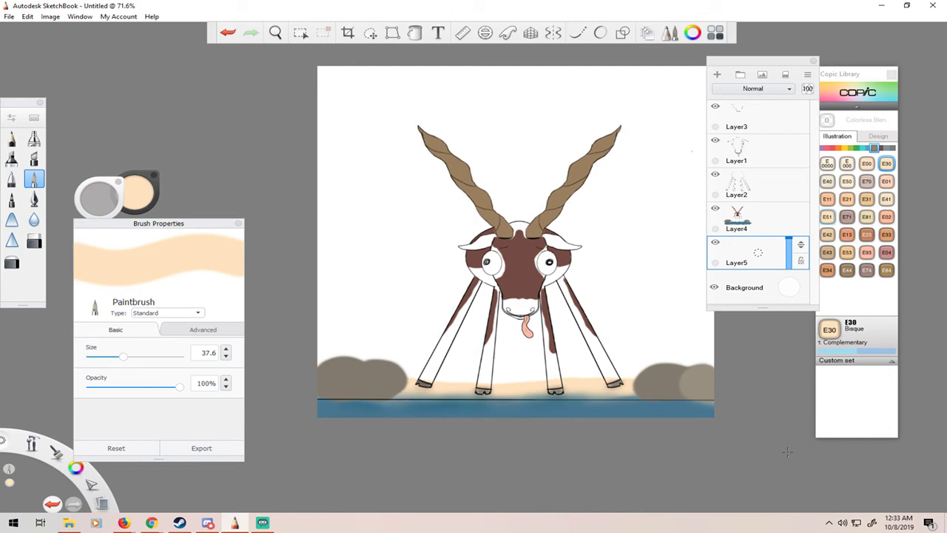
Erase the sand colour inside the creature's four lower legs so they stay white above the hooves.
scroll(533, 377, up, 5)
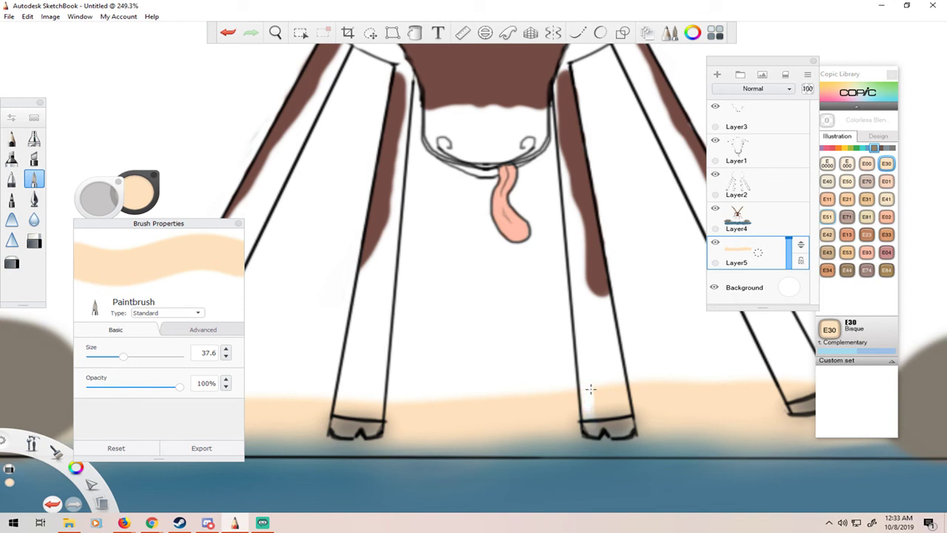
drag(590, 390, 613, 399)
drag(355, 402, 355, 396)
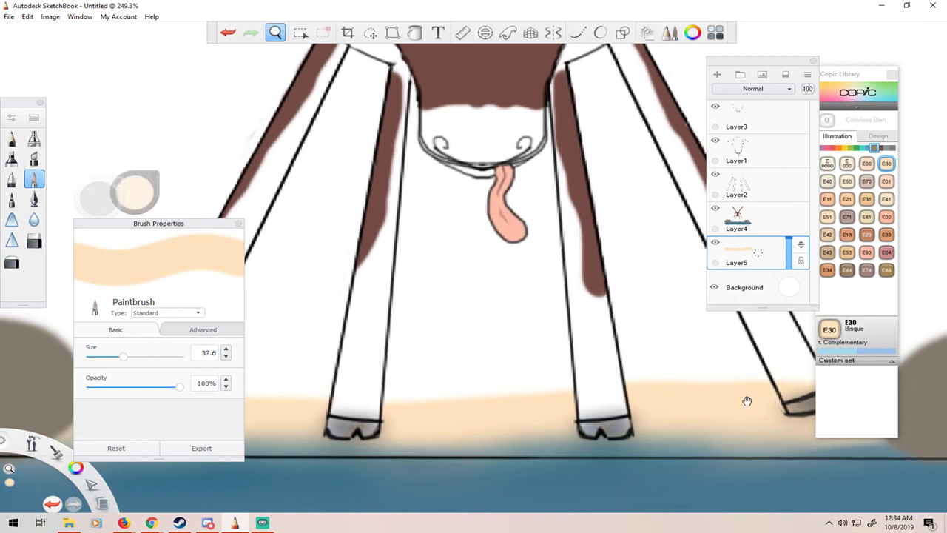
drag(747, 397, 673, 399)
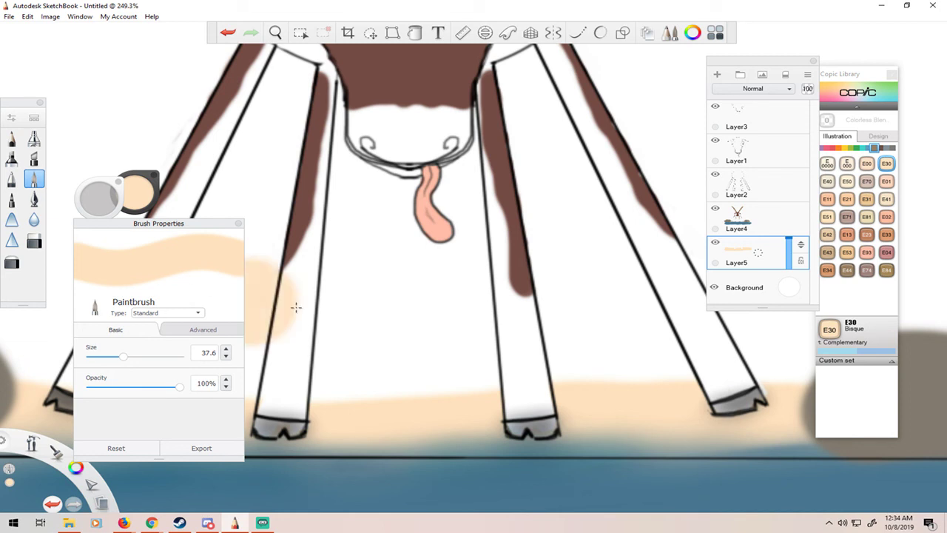
key(space)
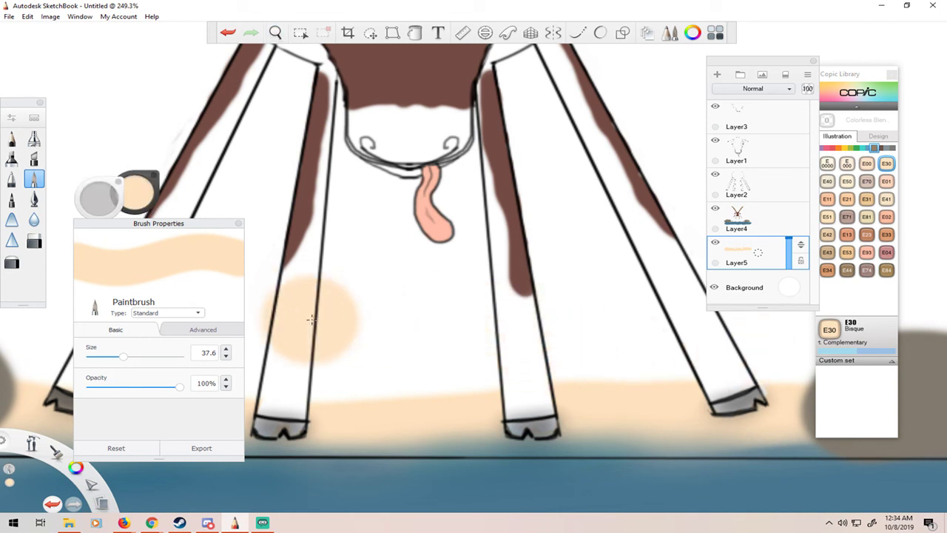
key(space)
drag(311, 318, 563, 323)
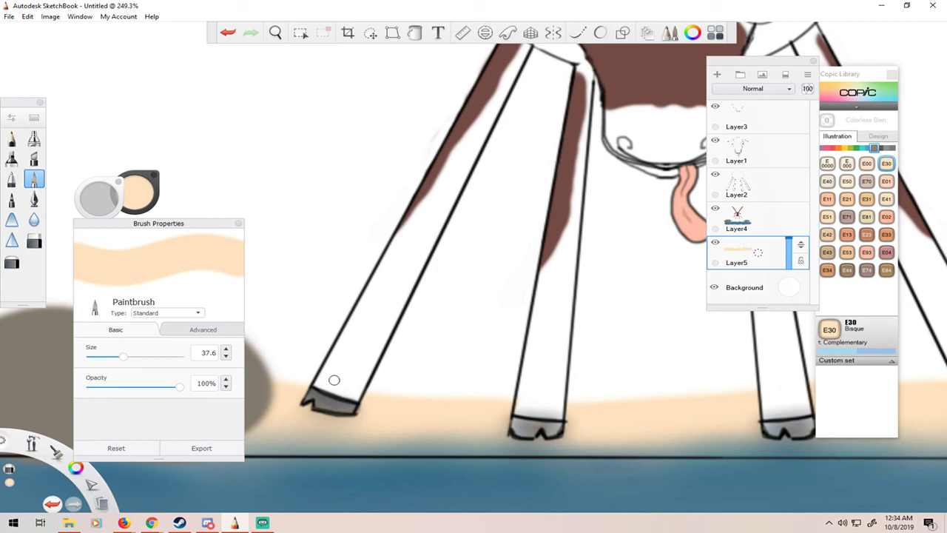
scroll(551, 425, down, 5)
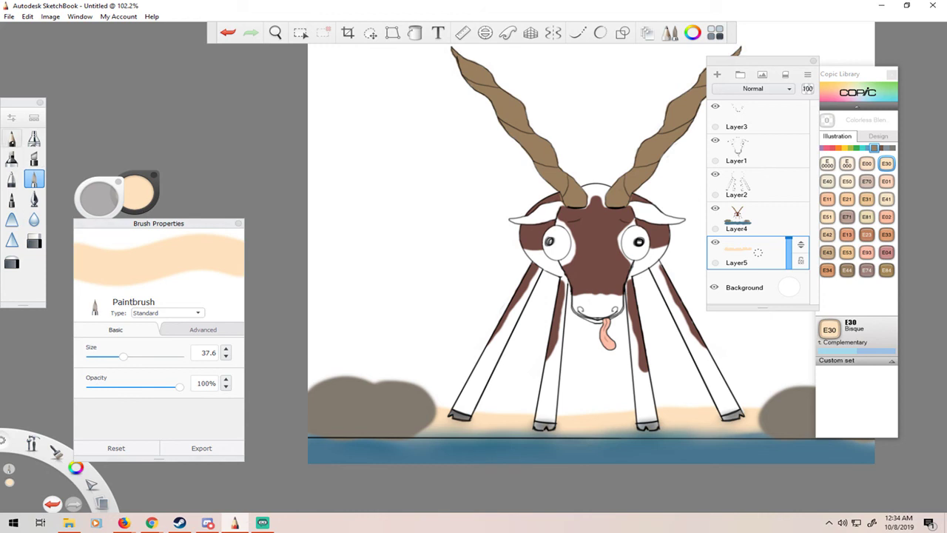
Soften the water's edge and both gray rocks on Layer4 with the Blur brush at size 50.0.
click(11, 138)
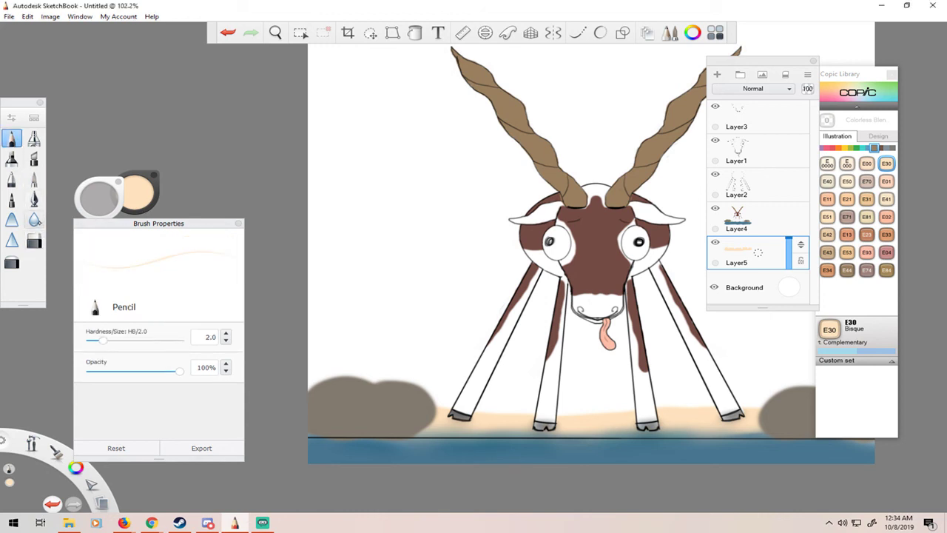
click(34, 240)
click(34, 219)
click(107, 342)
mouse_move(325, 436)
mouse_down()
mouse_move(404, 415)
mouse_move(385, 388)
mouse_move(415, 414)
mouse_move(399, 403)
mouse_up()
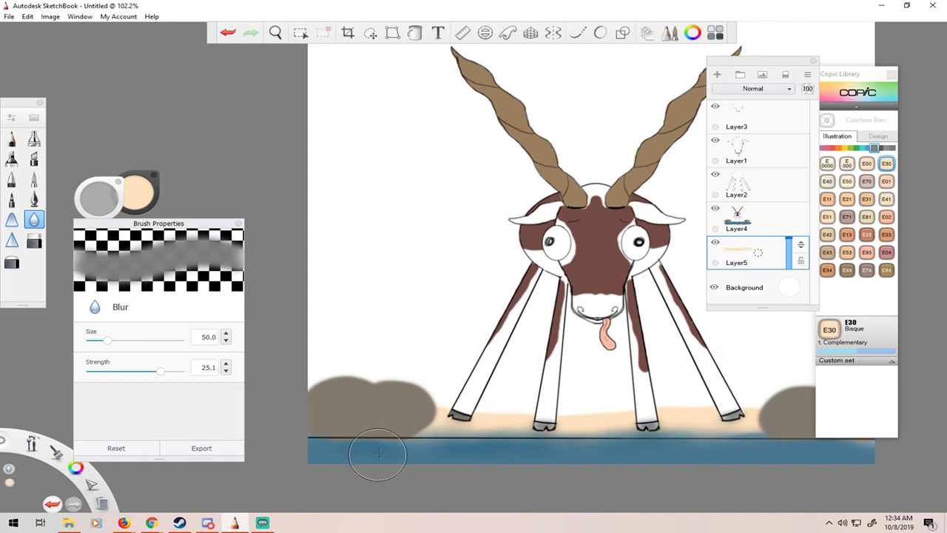
click(749, 220)
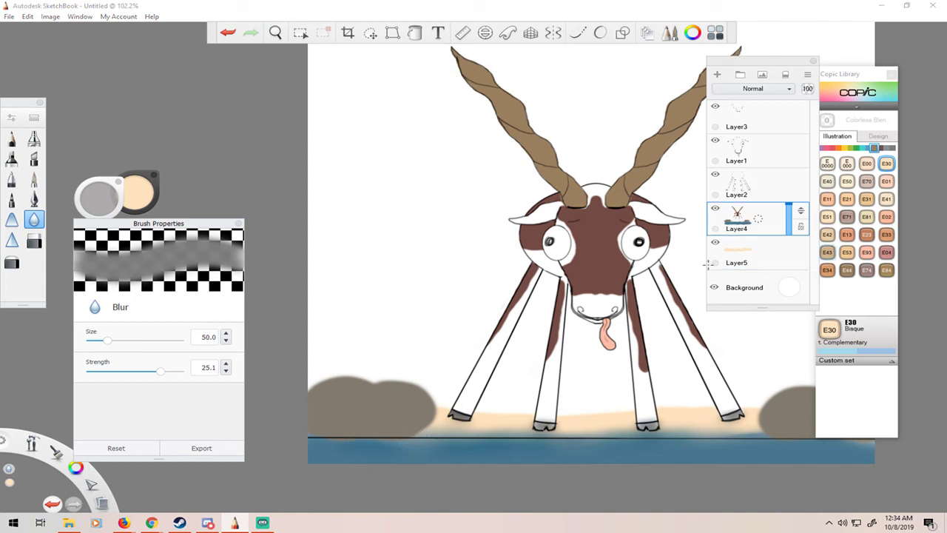
drag(393, 435, 437, 431)
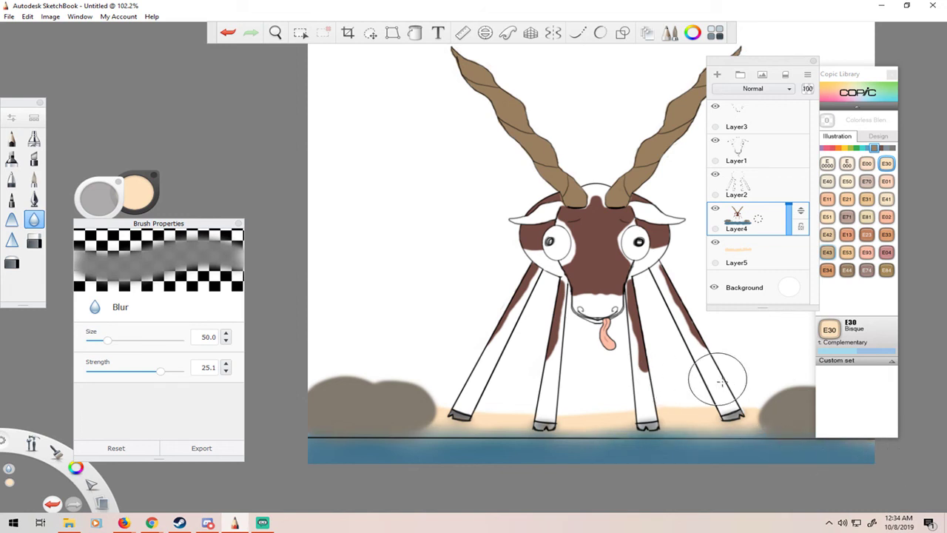
key(space)
drag(733, 386, 627, 386)
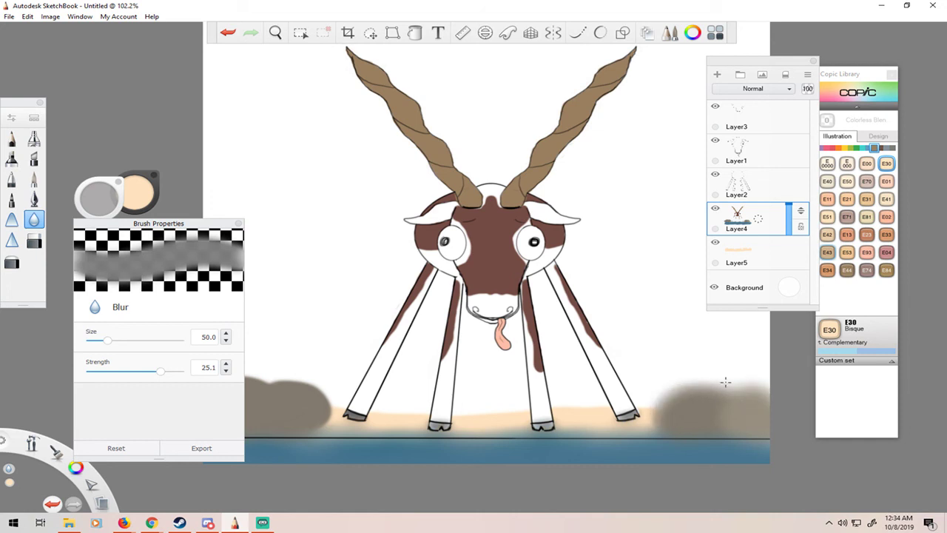
mouse_move(281, 371)
mouse_down()
mouse_move(317, 387)
mouse_move(290, 384)
mouse_up()
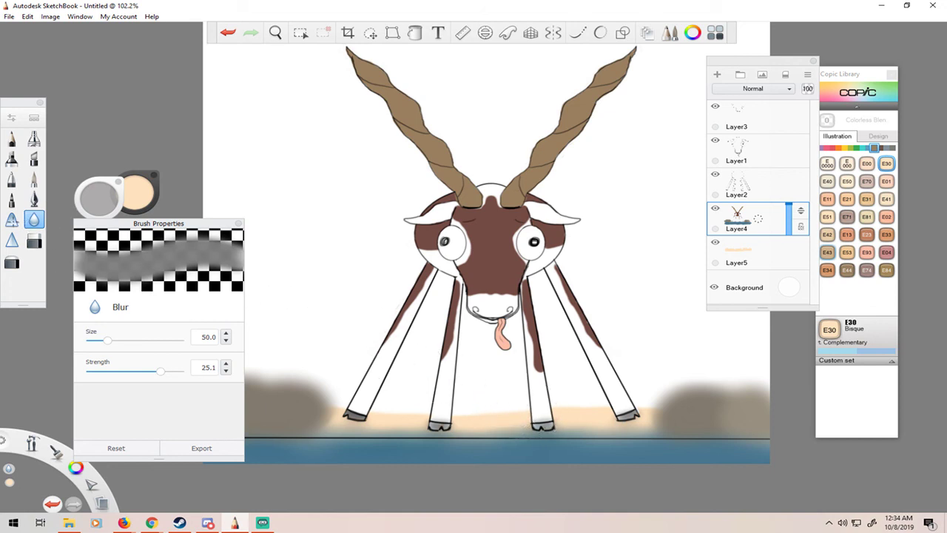
Smear the two rocks and the water's edge on Layer4 with the Smear brush at size 80.9 and amount 21%.
click(11, 219)
click(8, 237)
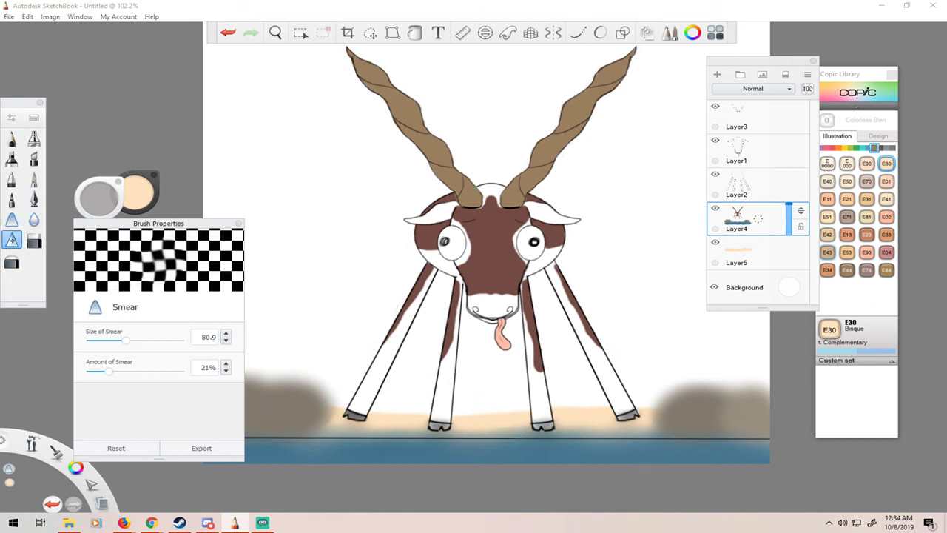
click(11, 226)
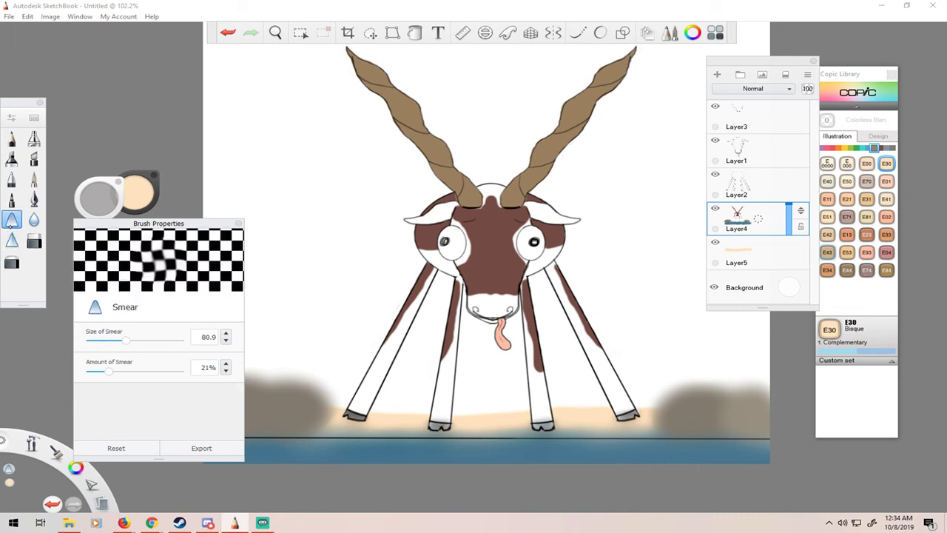
click(715, 397)
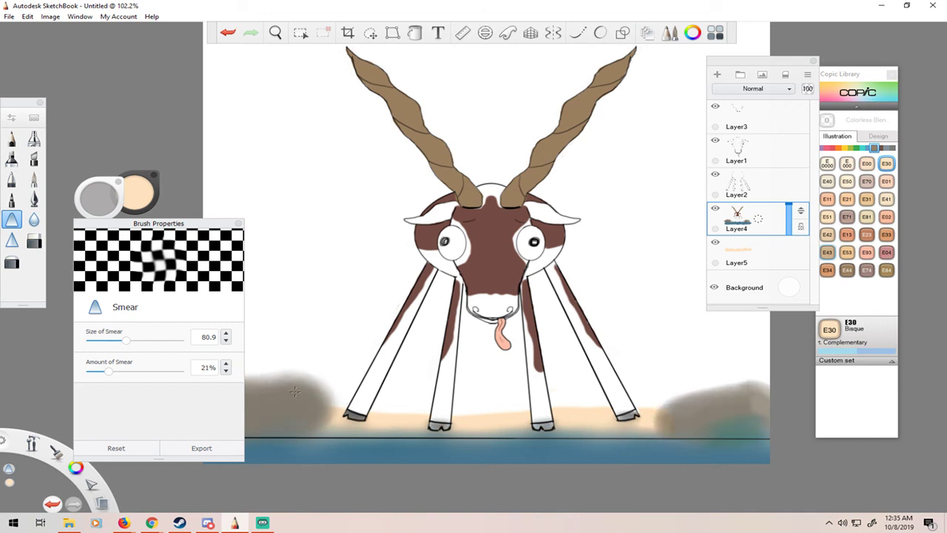
click(295, 391)
drag(295, 392, 253, 383)
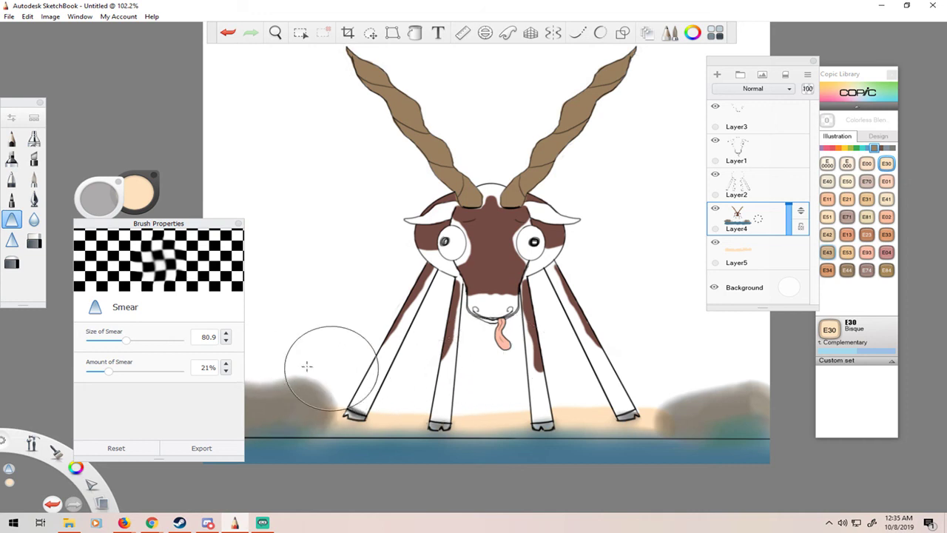
mouse_move(304, 338)
mouse_down()
mouse_move(304, 306)
mouse_move(397, 307)
mouse_up()
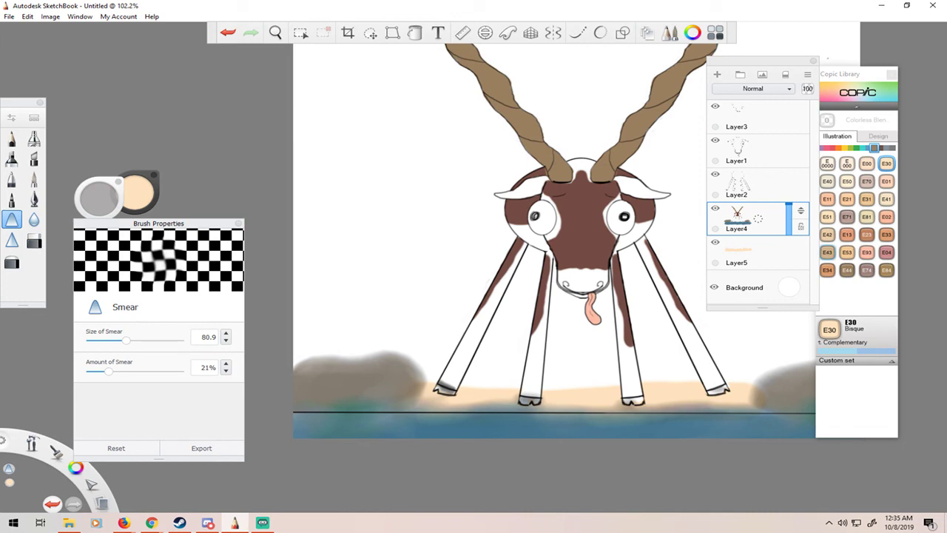
scroll(789, 392, down, 4)
scroll(894, 384, up, 4)
scroll(880, 390, down, 1)
scroll(682, 348, down, 2)
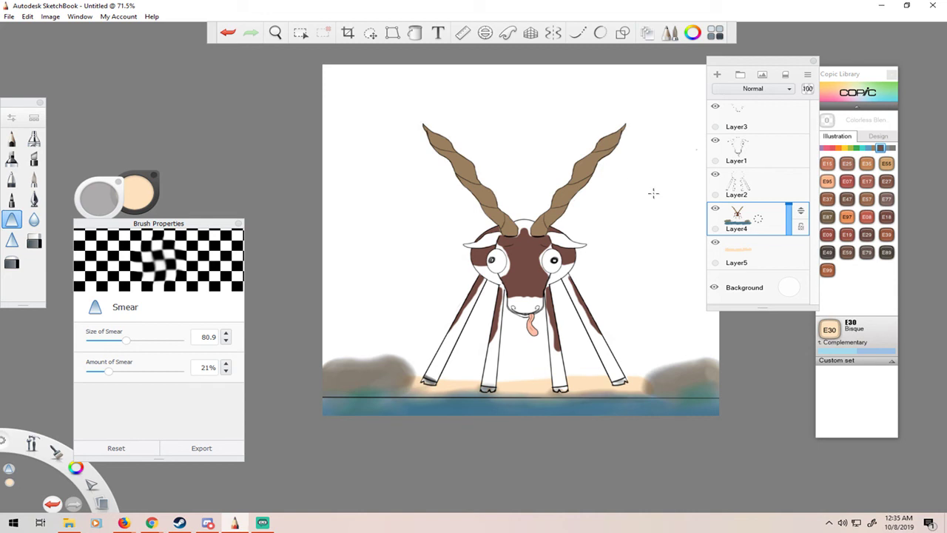
drag(640, 193, 639, 274)
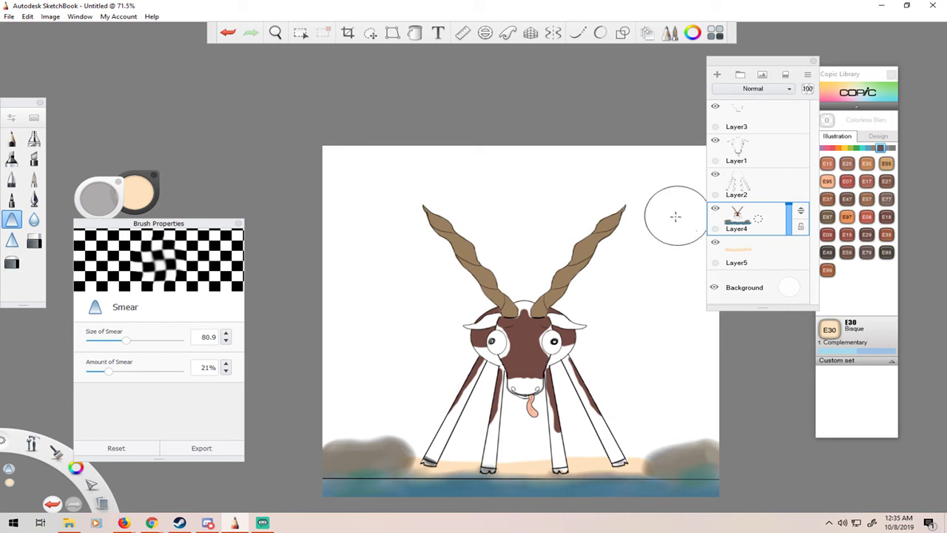
drag(478, 346, 490, 343)
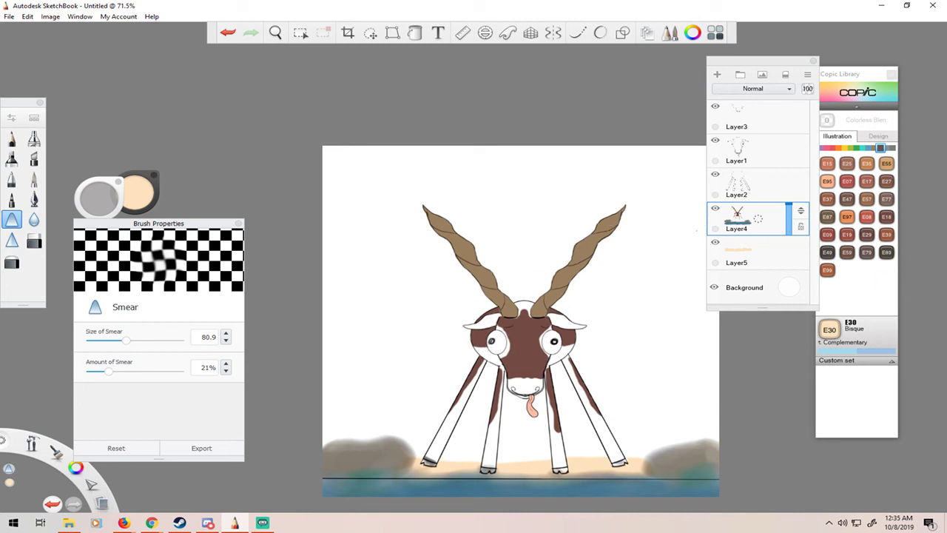